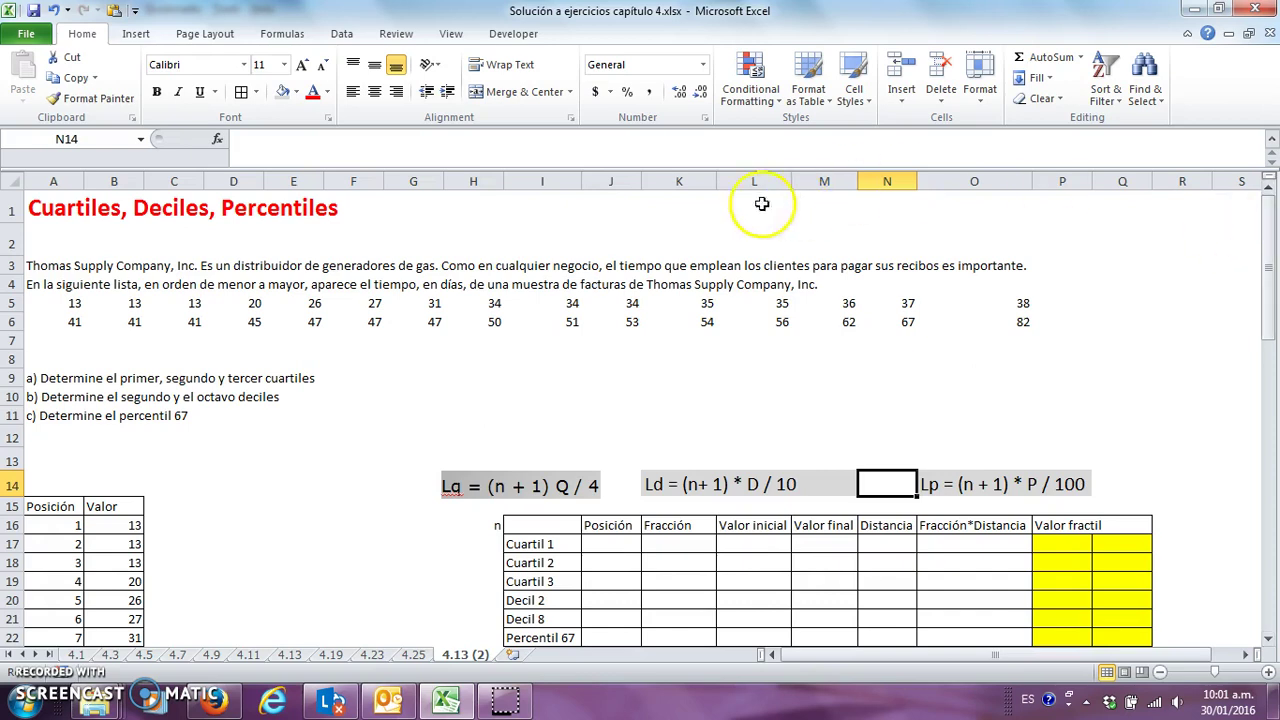
- Clear all entries under the Posición and Valor headers, from row 16 down to row 45
{"action": "left_click_drag", "start_coordinate": [57, 526], "coordinate": [103, 380]}
{"action": "key", "text": "Delete"}
{"action": "scroll", "coordinate": [105, 382], "scroll_direction": "up", "scroll_amount": 8}
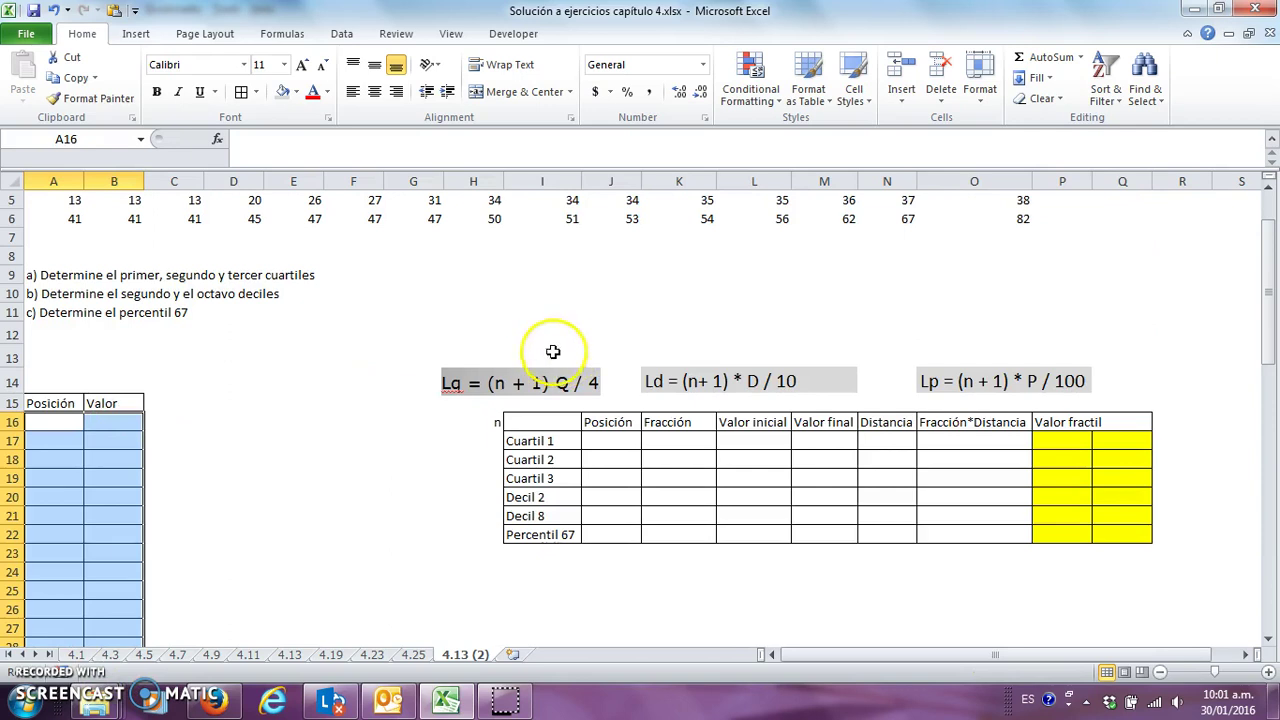
{"action": "left_click", "coordinate": [458, 332]}
{"action": "left_click_drag", "start_coordinate": [1266, 338], "coordinate": [1268, 318]}
{"action": "left_click", "coordinate": [53, 345]}
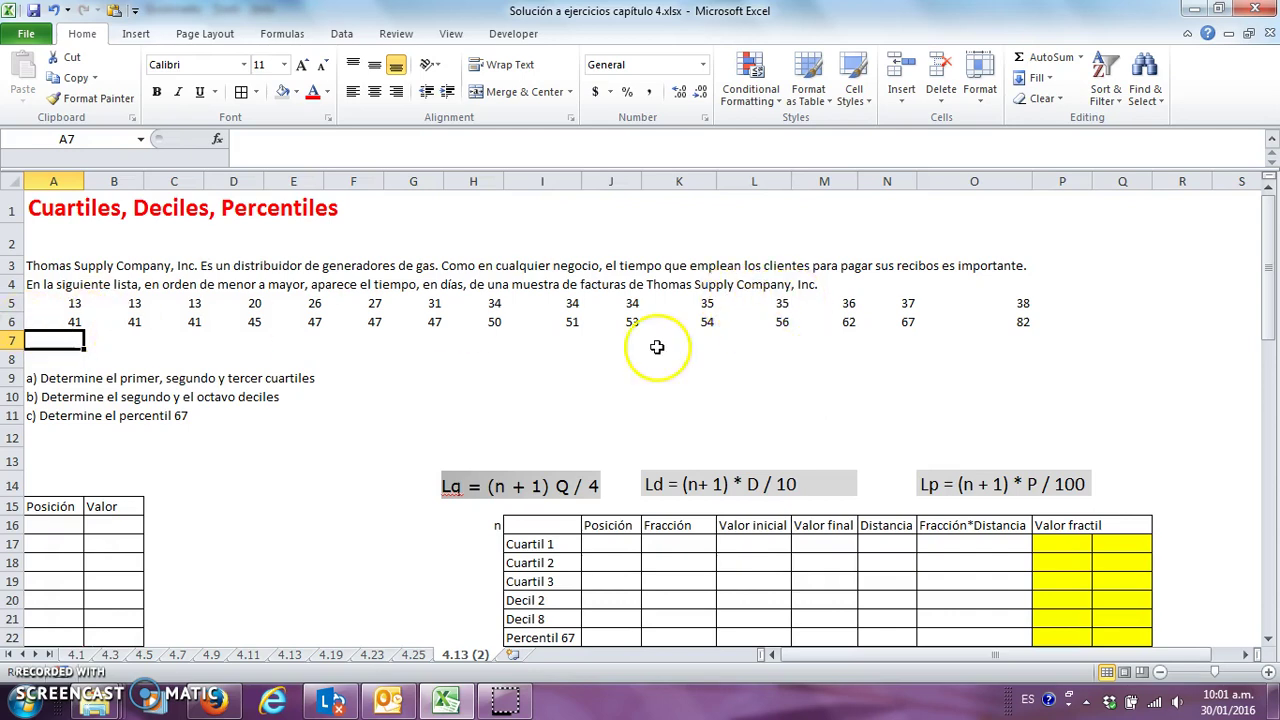
{"action": "left_click", "coordinate": [72, 306]}
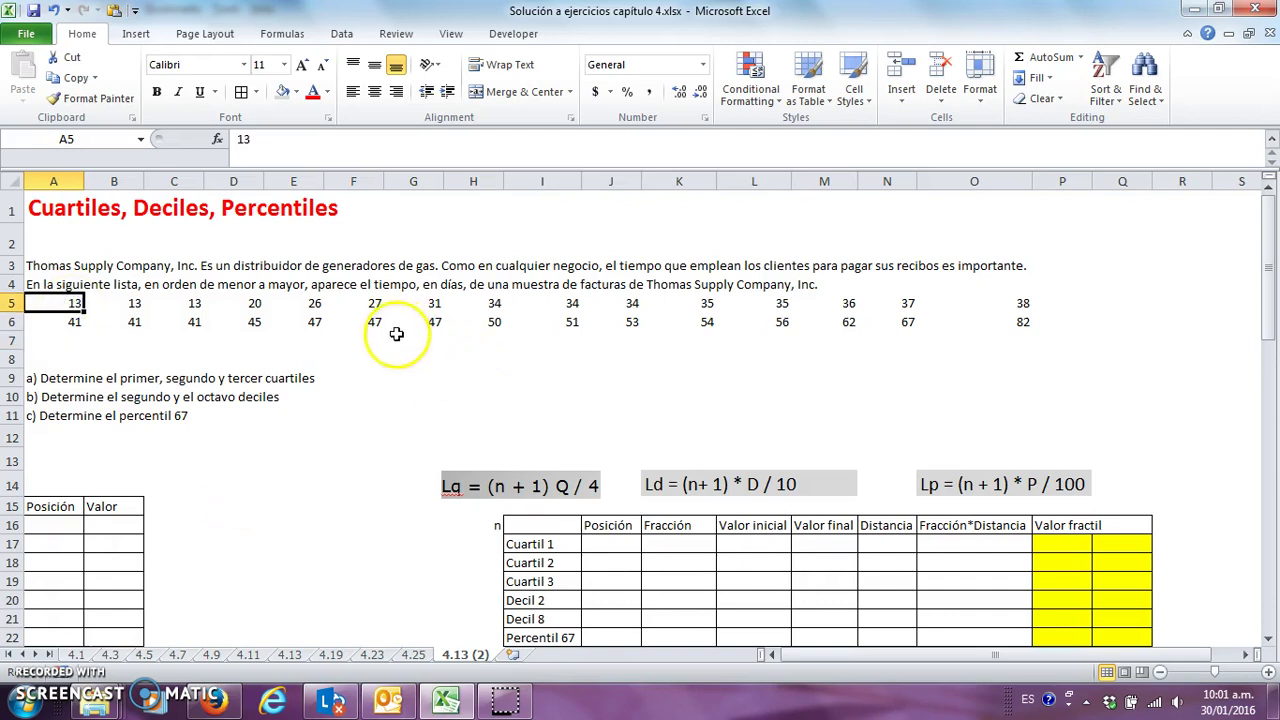
{"action": "left_click", "coordinate": [448, 322]}
{"action": "left_click", "coordinate": [430, 322]}
{"action": "left_click", "coordinate": [496, 322]}
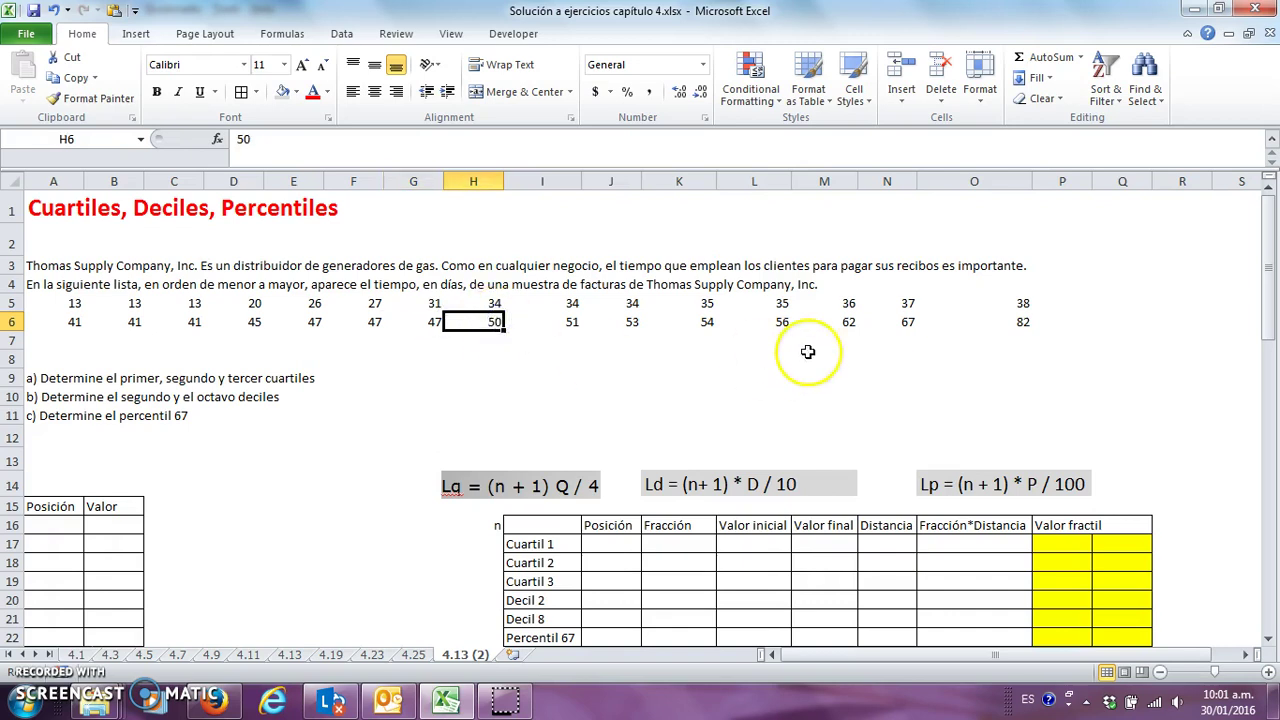
{"action": "left_click", "coordinate": [905, 323]}
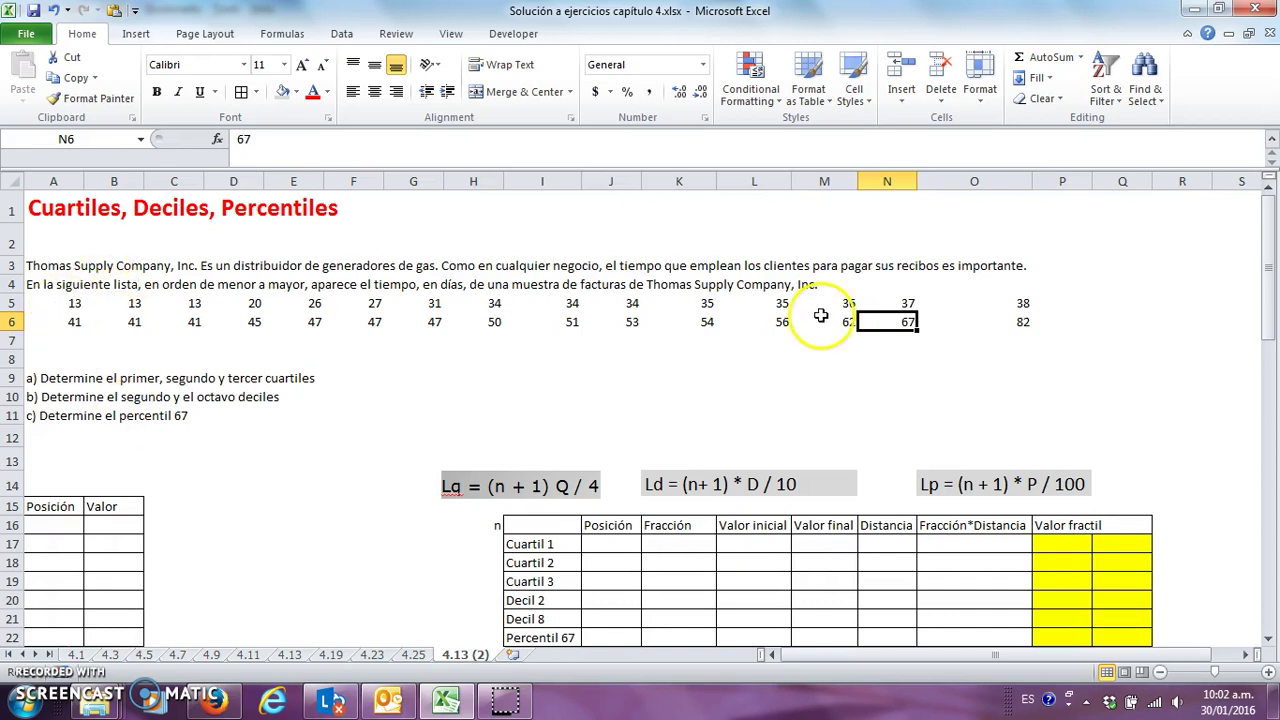
{"action": "left_click", "coordinate": [872, 360]}
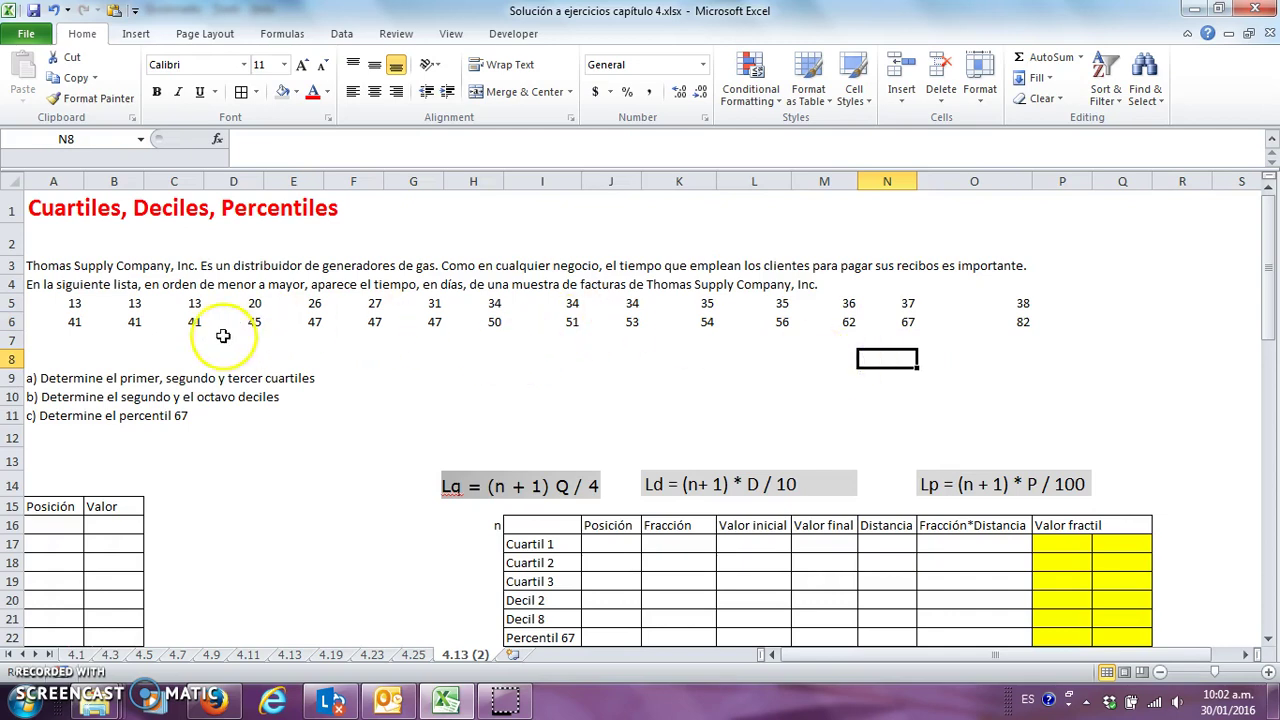
- Copy the first data row A5:O5 and paste it transposed into the Valor column starting at B16
{"action": "left_click_drag", "start_coordinate": [72, 305], "coordinate": [1021, 299]}
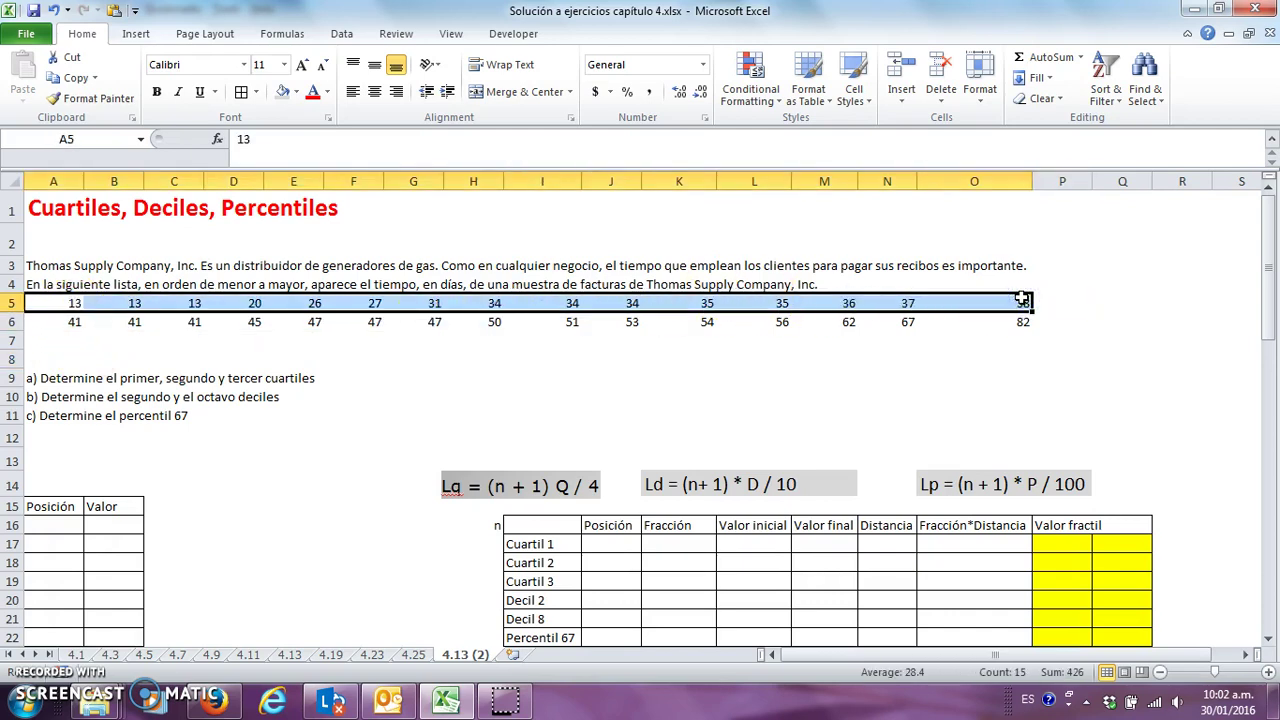
{"action": "key", "text": "ctrl+c"}
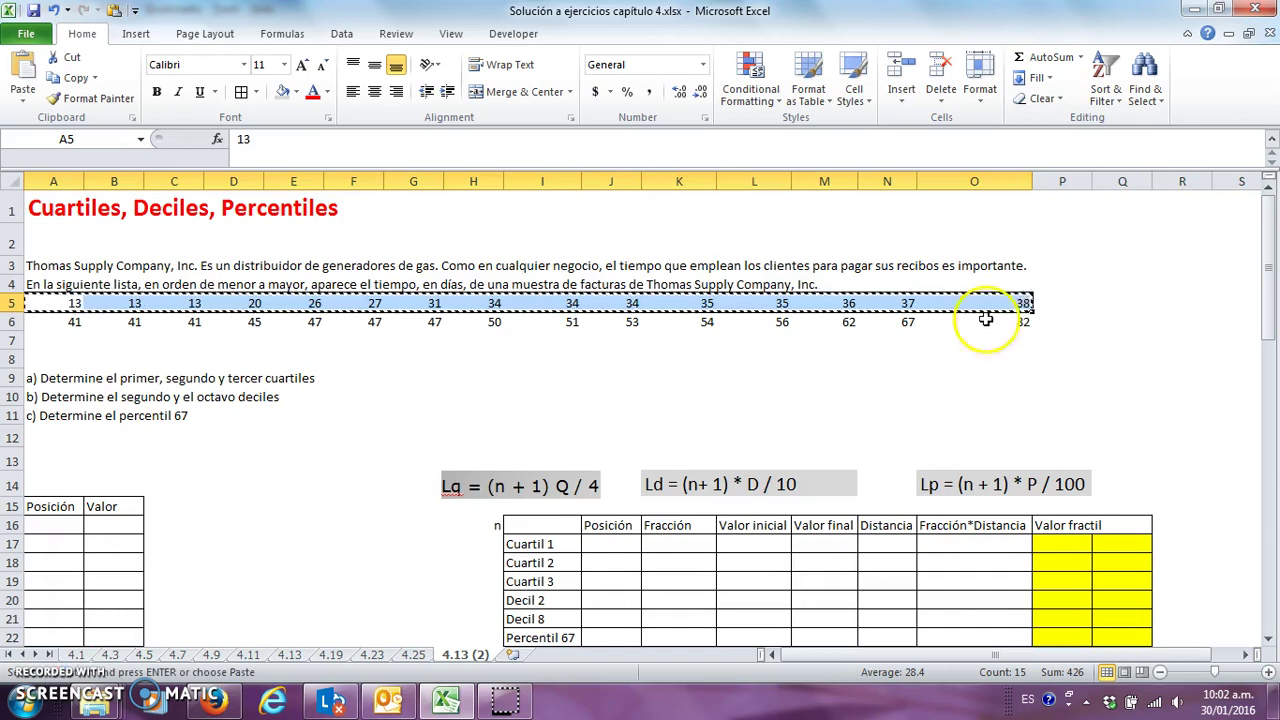
{"action": "left_click", "coordinate": [114, 524]}
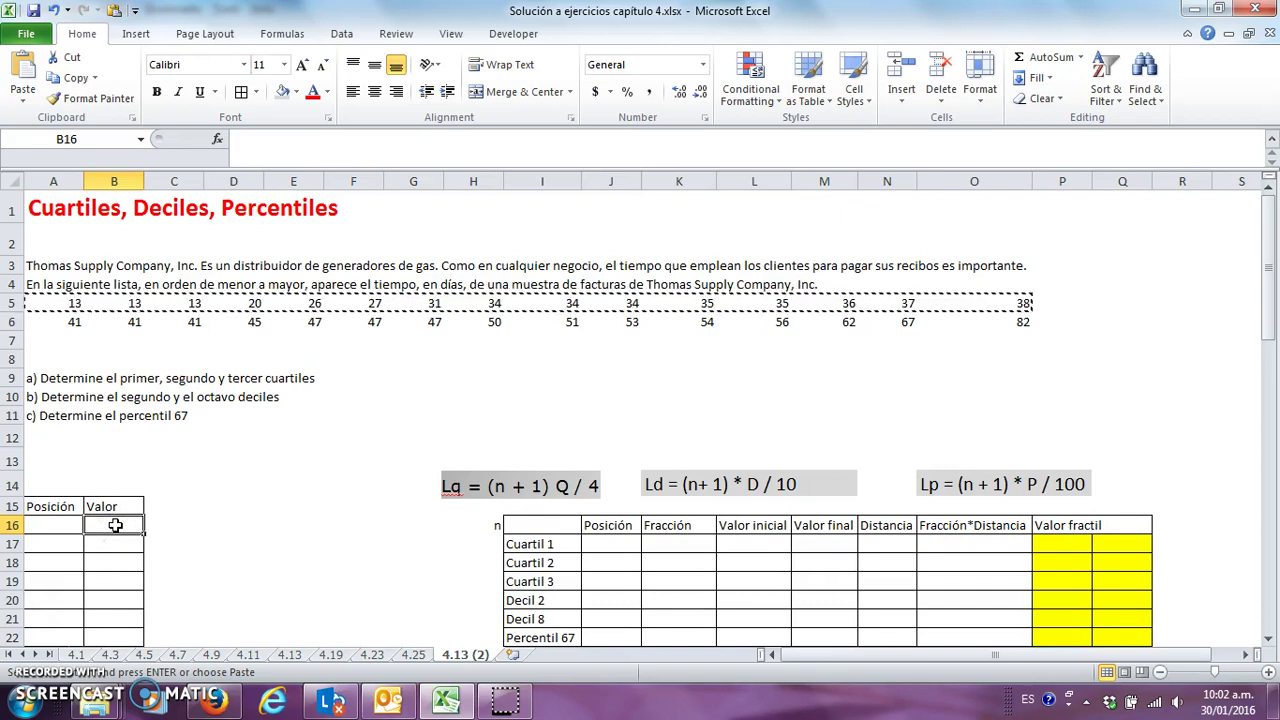
{"action": "right_click", "coordinate": [116, 525]}
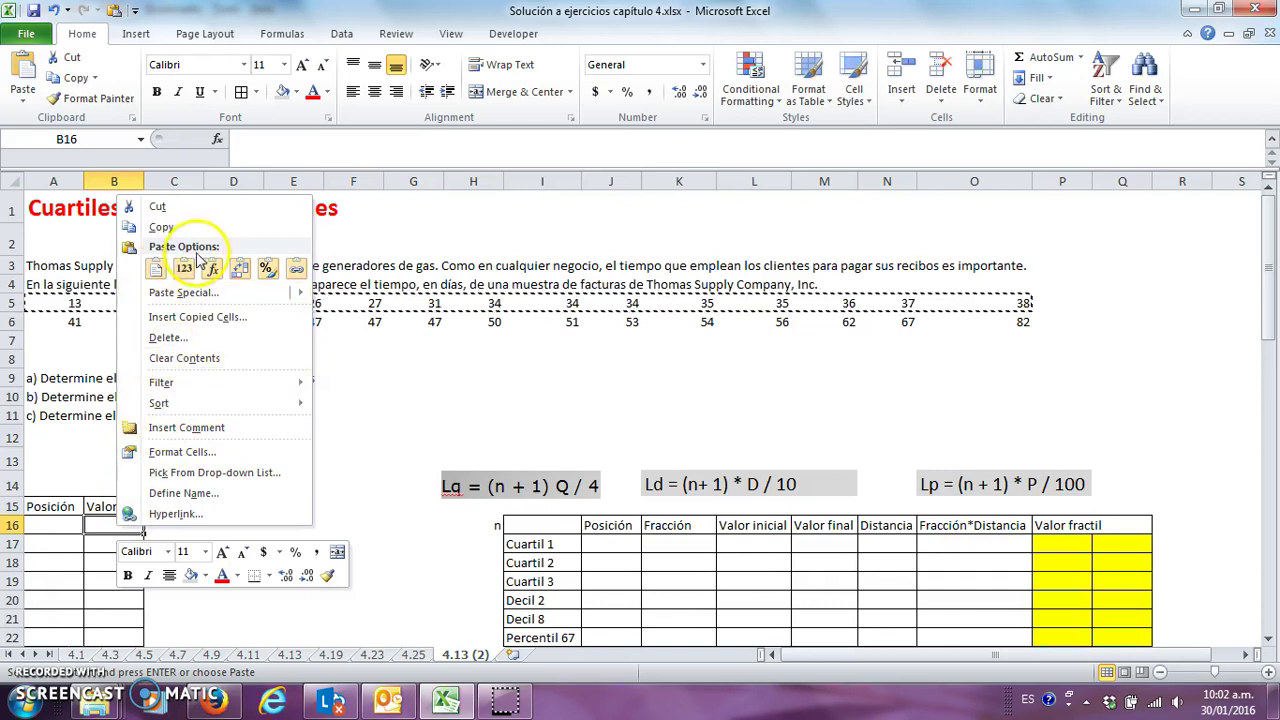
{"action": "left_click", "coordinate": [240, 270]}
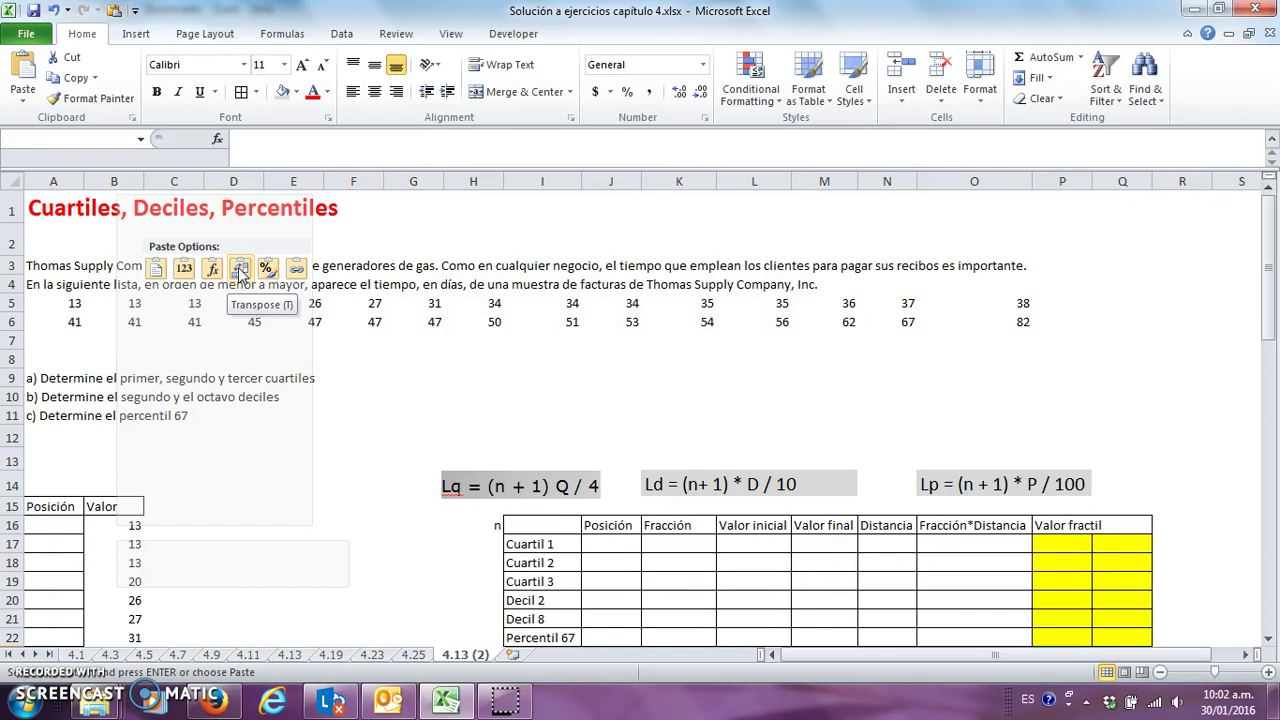
{"action": "left_click", "coordinate": [172, 543]}
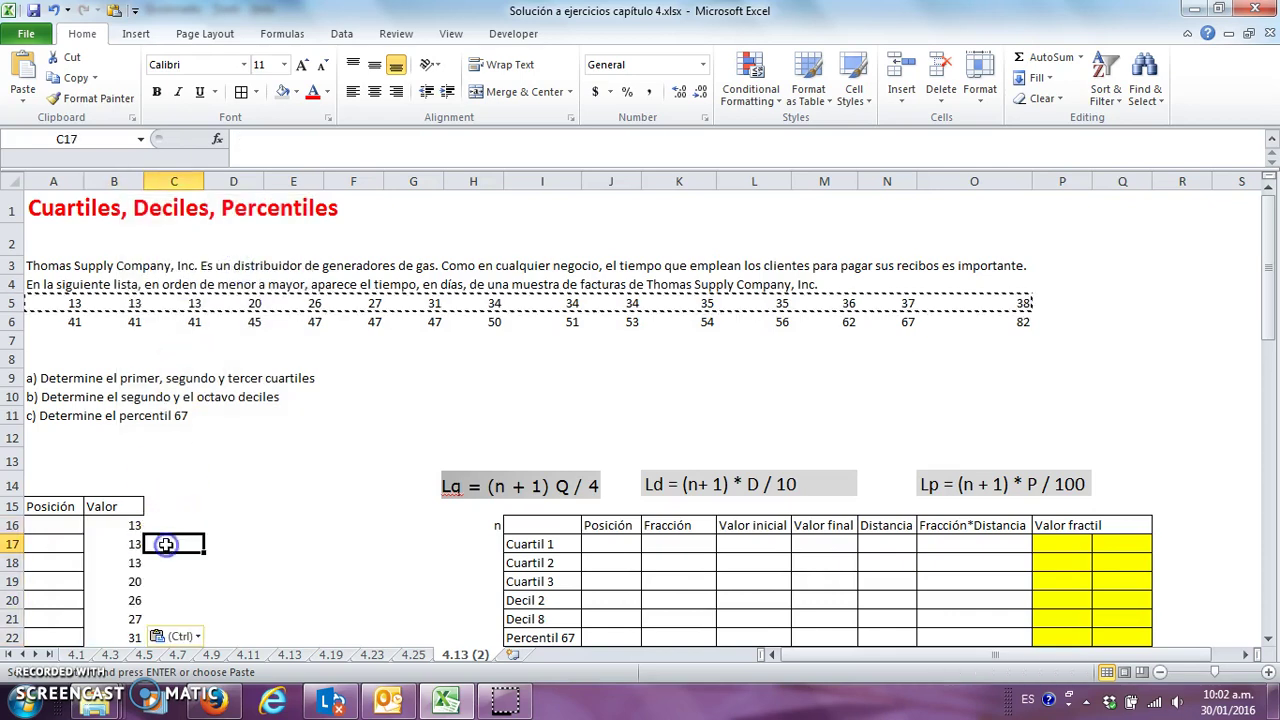
- Check the transposed values down the Valor column from B16 against the first data row
{"action": "left_click", "coordinate": [111, 530]}
{"action": "key", "text": "Down"}
{"action": "key", "text": "Down"}
{"action": "key", "text": "Down"}
{"action": "key", "text": "Down"}
{"action": "key", "text": "Down"}
{"action": "key", "text": "Down"}
{"action": "key", "text": "Down"}
{"action": "key", "text": "Down"}
{"action": "key", "text": "Down"}
{"action": "key", "text": "Down"}
{"action": "key", "text": "Down"}
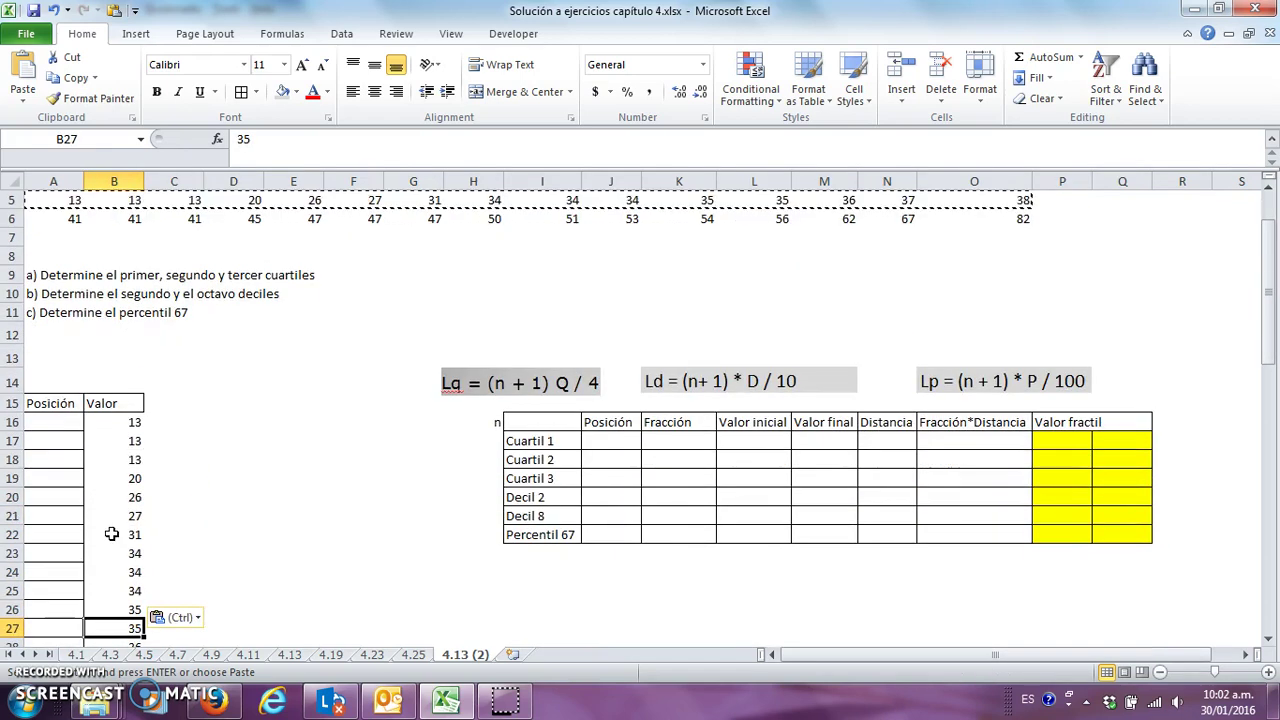
- Copy the second data row A6:O6 and paste it transposed into the Valor column starting at B31
{"action": "left_click_drag", "start_coordinate": [66, 219], "coordinate": [966, 216]}
{"action": "key", "text": "ctrl+c"}
{"action": "left_click_drag", "start_coordinate": [1268, 303], "coordinate": [1264, 414]}
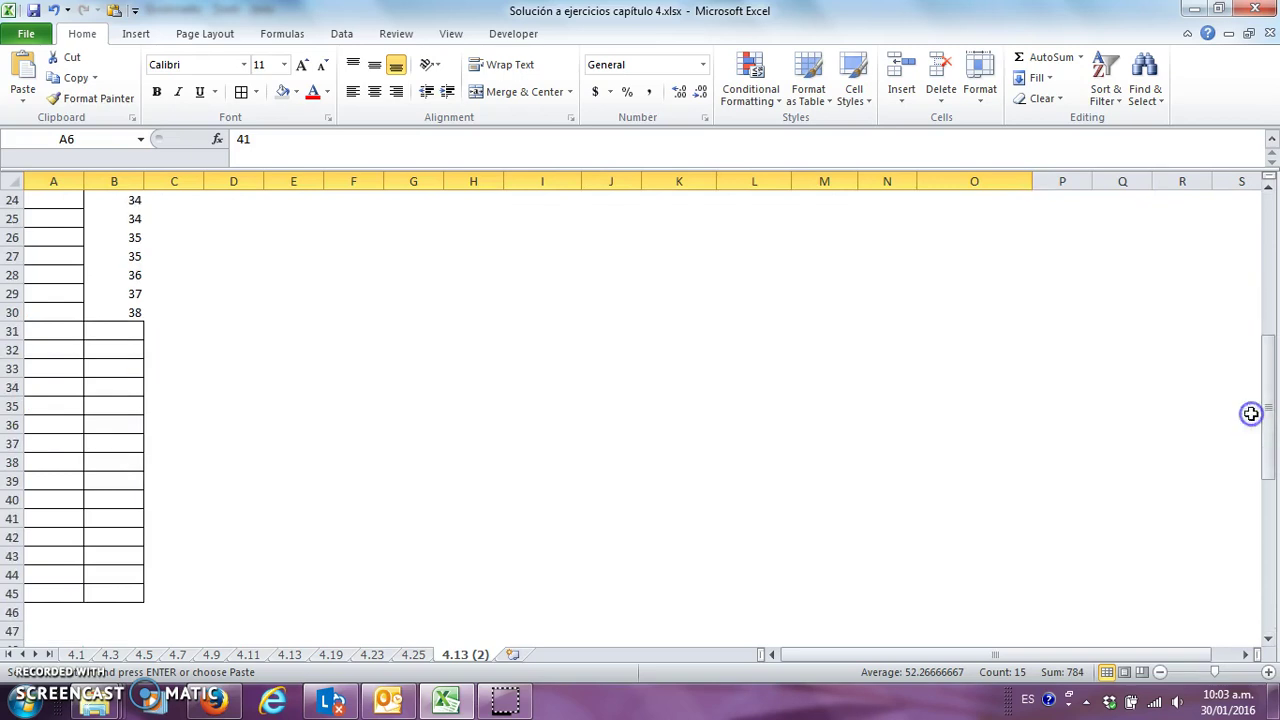
{"action": "left_click", "coordinate": [117, 333]}
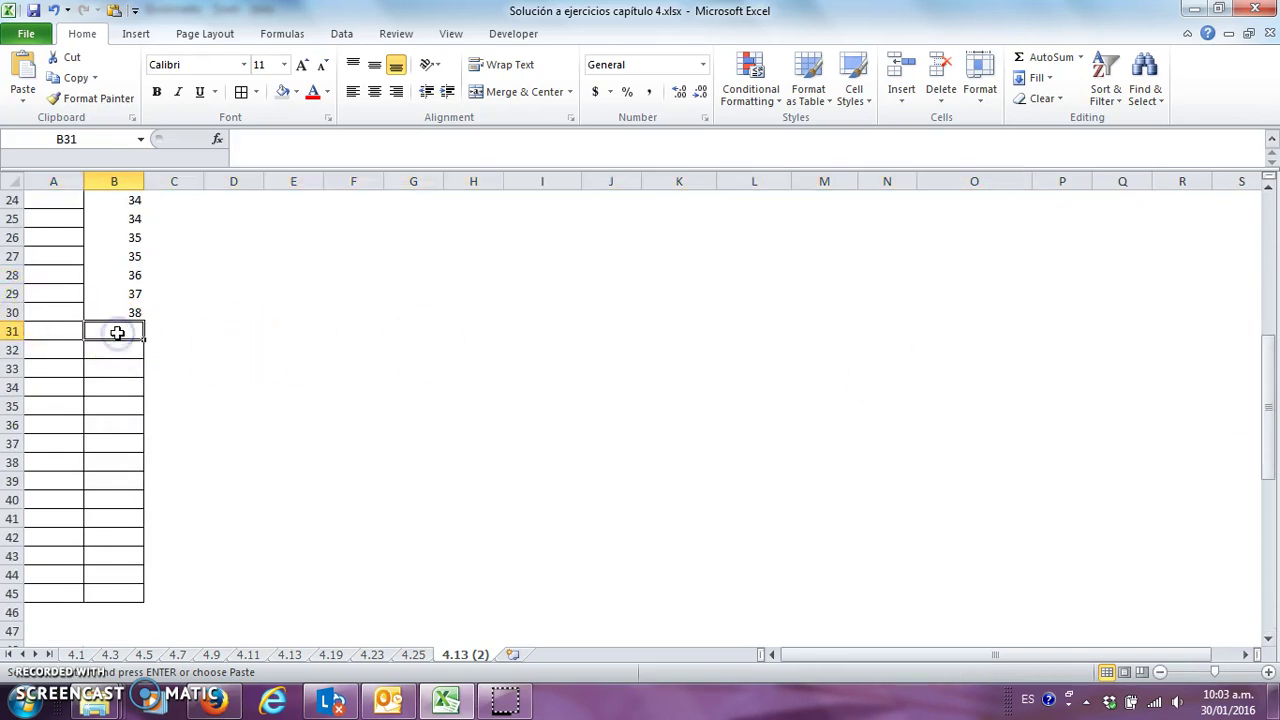
{"action": "right_click", "coordinate": [117, 333]}
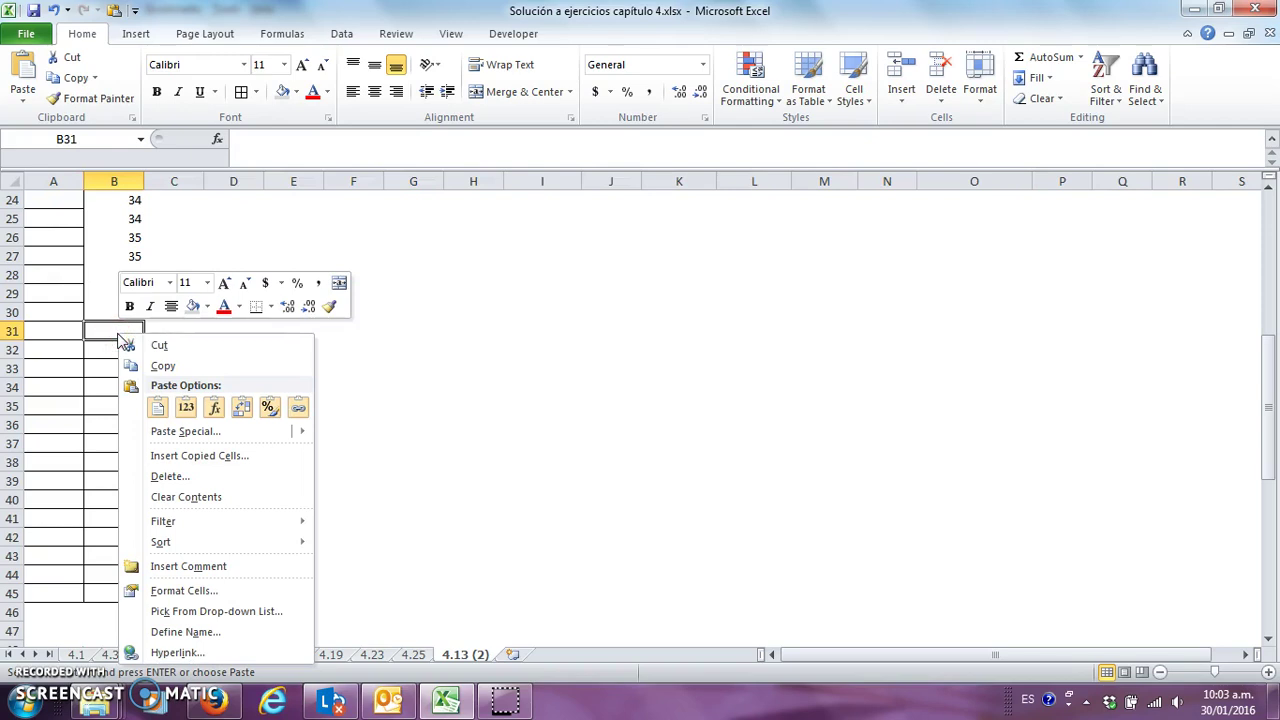
{"action": "left_click", "coordinate": [243, 409]}
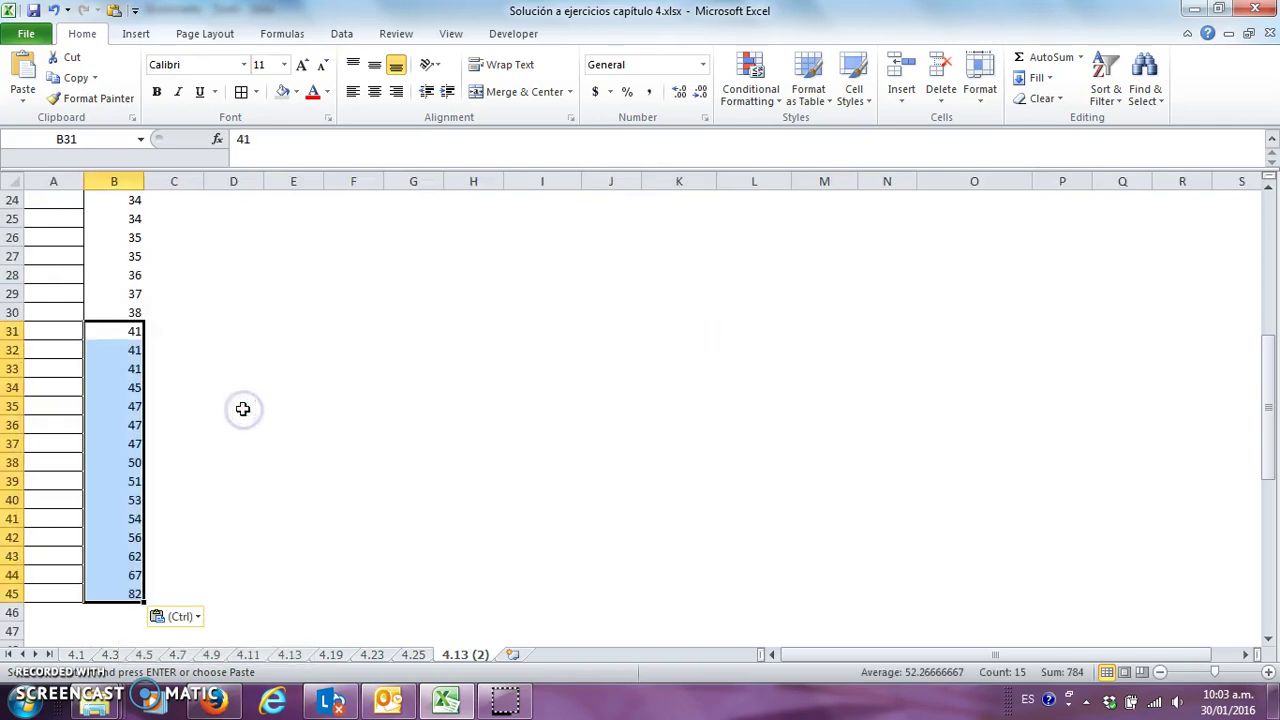
{"action": "left_click", "coordinate": [234, 460]}
- Apply all cell borders to the Valor entries in B16:B45
{"action": "left_click_drag", "start_coordinate": [113, 589], "coordinate": [103, 251]}
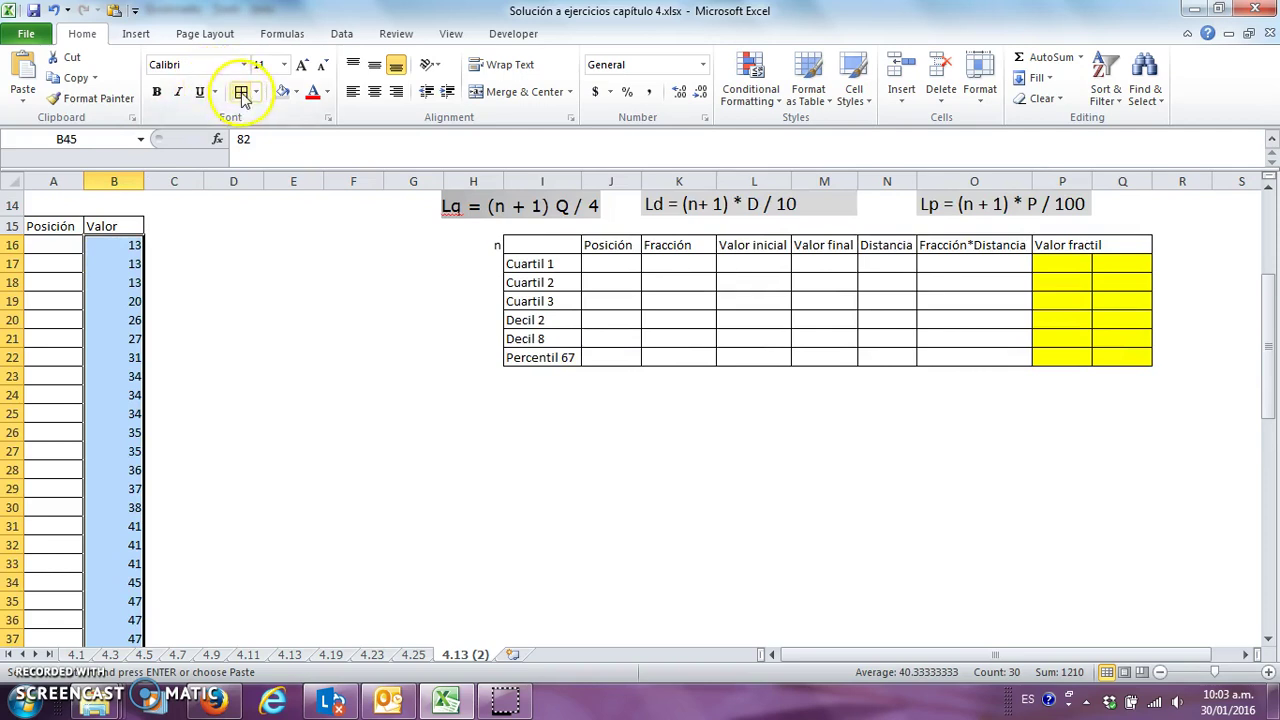
{"action": "scroll", "coordinate": [220, 300], "scroll_direction": "down", "scroll_amount": 6}
{"action": "key", "text": "Escape"}
{"action": "left_click", "coordinate": [211, 270]}
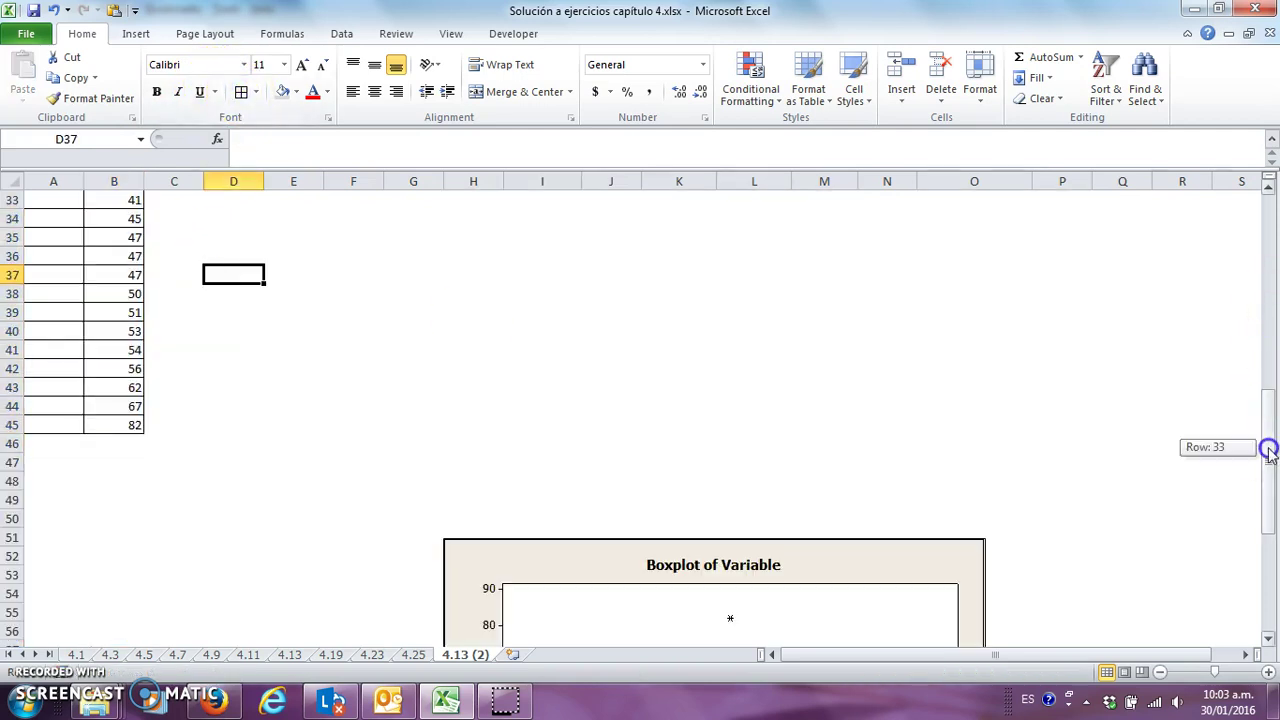
- Enter 1, 2 and 3 in cells A16 to A18 as the first positions of the Posición column
{"action": "left_click_drag", "start_coordinate": [1262, 445], "coordinate": [1266, 258]}
{"action": "left_click", "coordinate": [45, 525]}
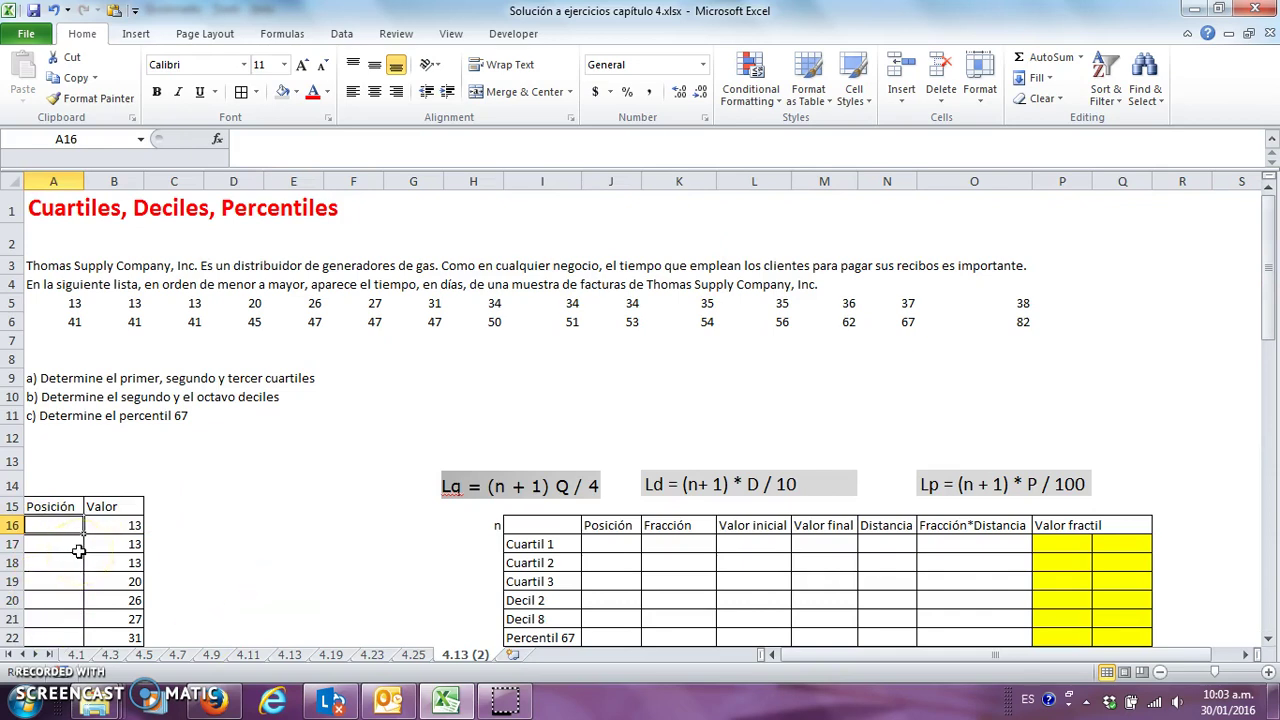
{"action": "type", "text": "1"}
{"action": "key", "text": "Return"}
{"action": "type", "text": "2"}
{"action": "key", "text": "Return"}
{"action": "type", "text": "3"}
{"action": "key", "text": "Return"}
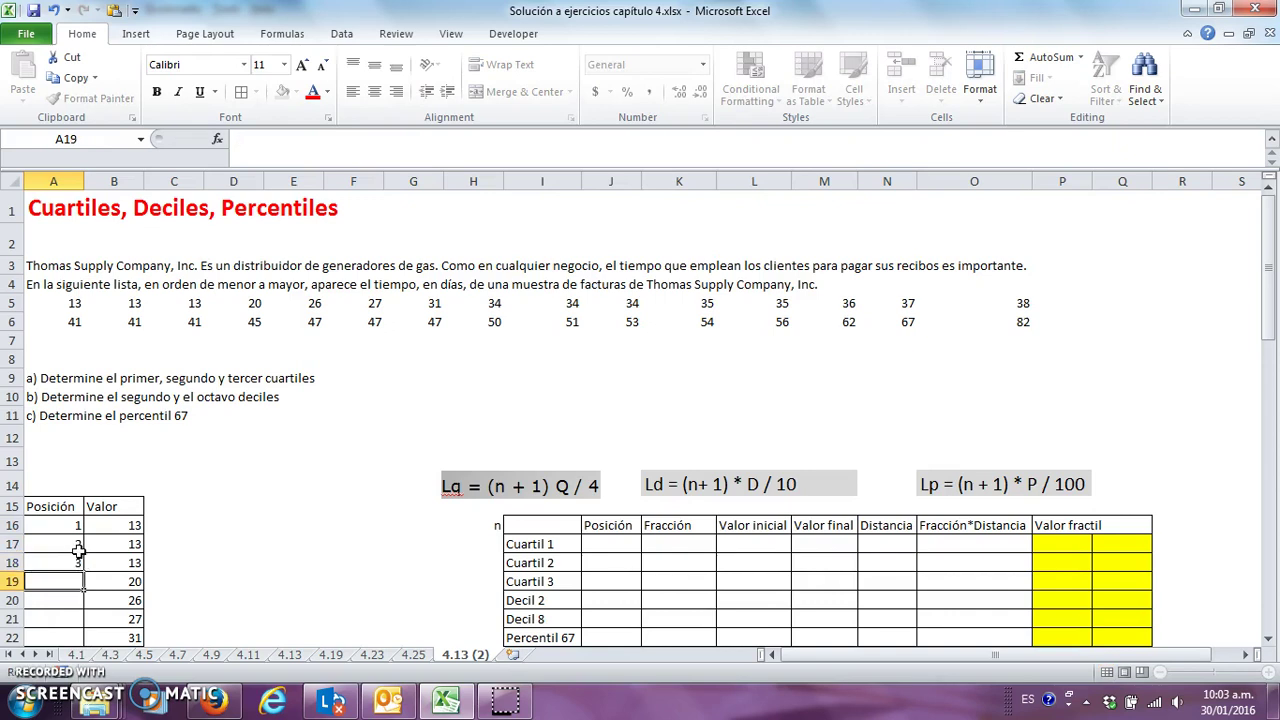
- Extend the 1, 2, 3 series from A16:A18 down the Posición column to A45
{"action": "left_click", "coordinate": [66, 527]}
{"action": "left_click_drag", "start_coordinate": [66, 533], "coordinate": [66, 557]}
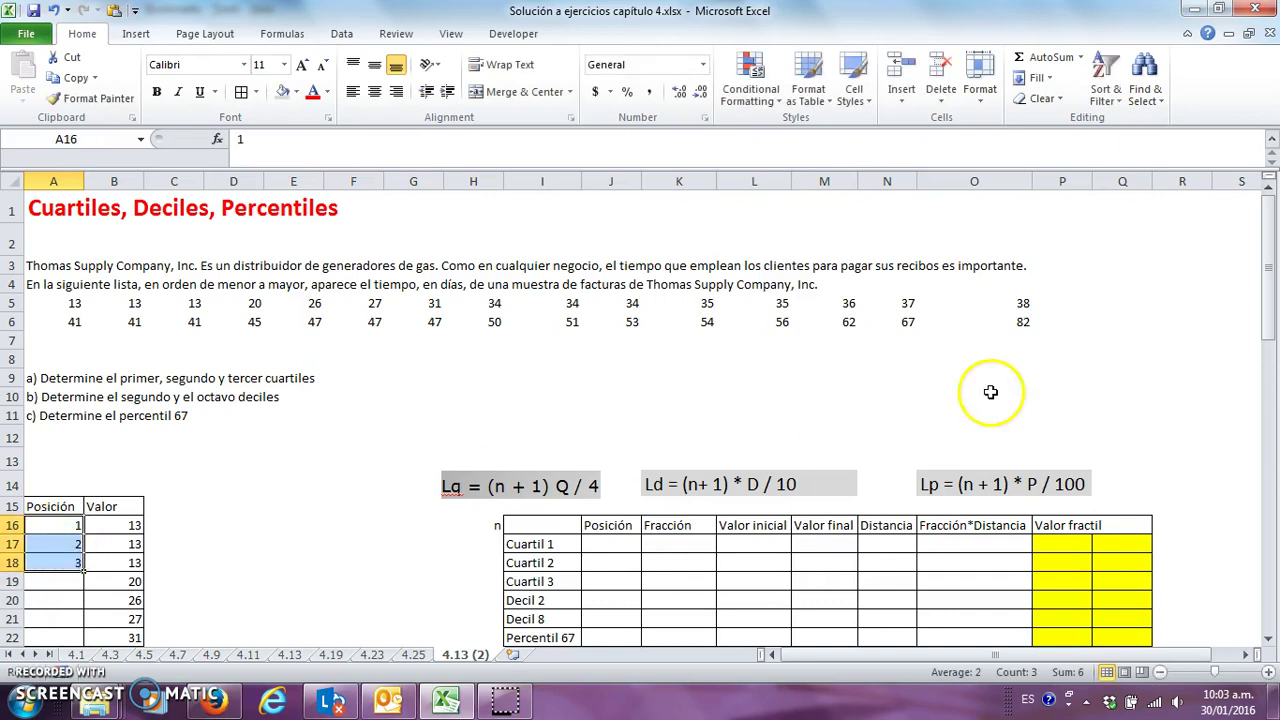
{"action": "left_click_drag", "start_coordinate": [1264, 273], "coordinate": [1266, 300]}
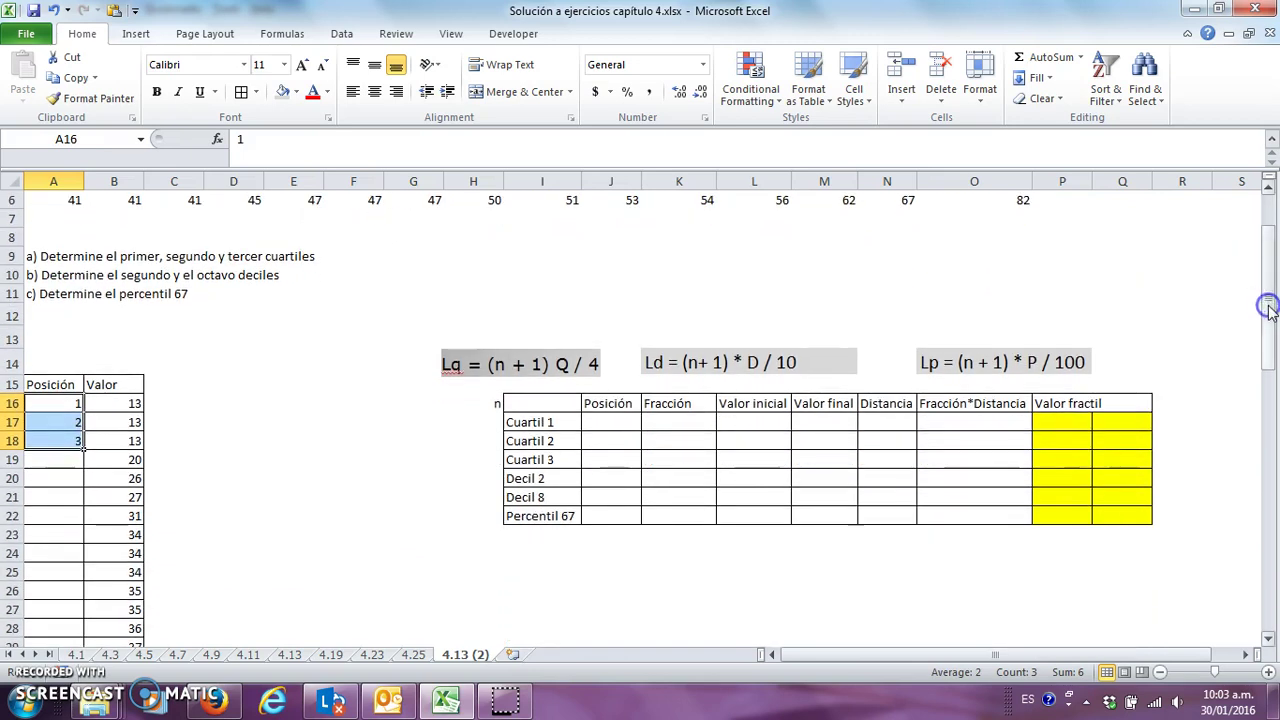
{"action": "double_click", "coordinate": [84, 450]}
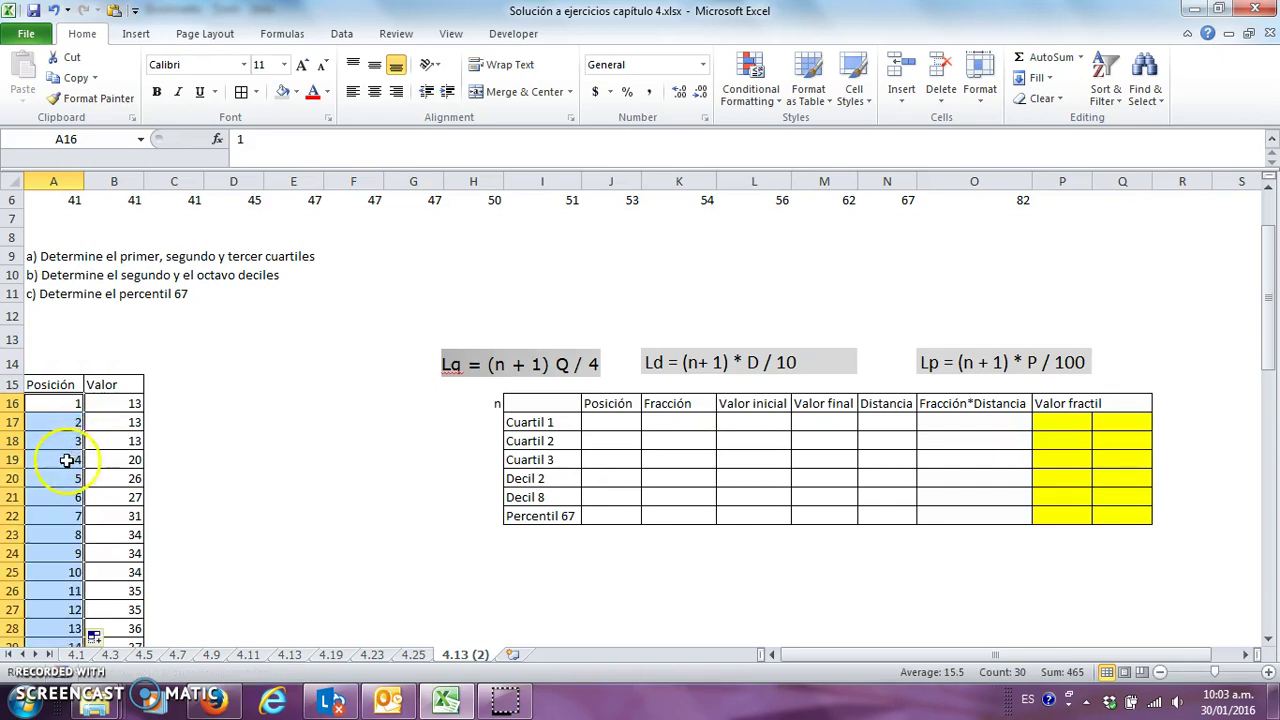
- Review the numbering down the Posición column to its last entry and return to the top of the sheet
{"action": "left_click", "coordinate": [66, 460]}
{"action": "key", "text": "Down"}
{"action": "key", "text": "Down"}
{"action": "key", "text": "Down"}
{"action": "key", "text": "Down"}
{"action": "key", "text": "Down"}
{"action": "key", "text": "Down"}
{"action": "key", "text": "Down"}
{"action": "key", "text": "Down"}
{"action": "key", "text": "Down"}
{"action": "key", "text": "Down"}
{"action": "key", "text": "Down"}
{"action": "key", "text": "Down"}
{"action": "key", "text": "Down"}
{"action": "key", "text": "Down"}
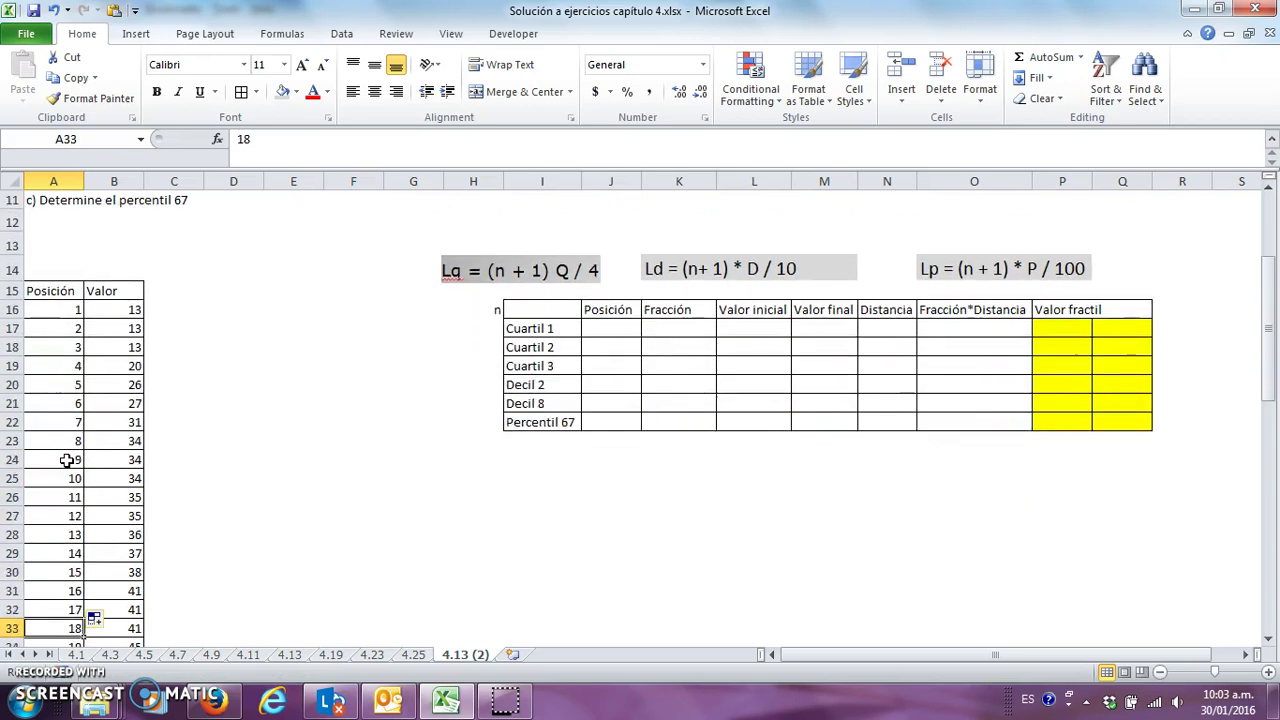
{"action": "key", "text": "Down"}
{"action": "key", "text": "Down"}
{"action": "key", "text": "Down"}
{"action": "key", "text": "Down"}
{"action": "key", "text": "Down"}
{"action": "key", "text": "Down"}
{"action": "key", "text": "Down"}
{"action": "key", "text": "Down"}
{"action": "key", "text": "Down"}
{"action": "key", "text": "Down"}
{"action": "key", "text": "Down"}
{"action": "key", "text": "Down"}
{"action": "key", "text": "Down"}
{"action": "key", "text": "Down"}
{"action": "key", "text": "Down"}
{"action": "key", "text": "Up"}
{"action": "key", "text": "Up"}
{"action": "key", "text": "Up"}
{"action": "key", "text": "Down"}
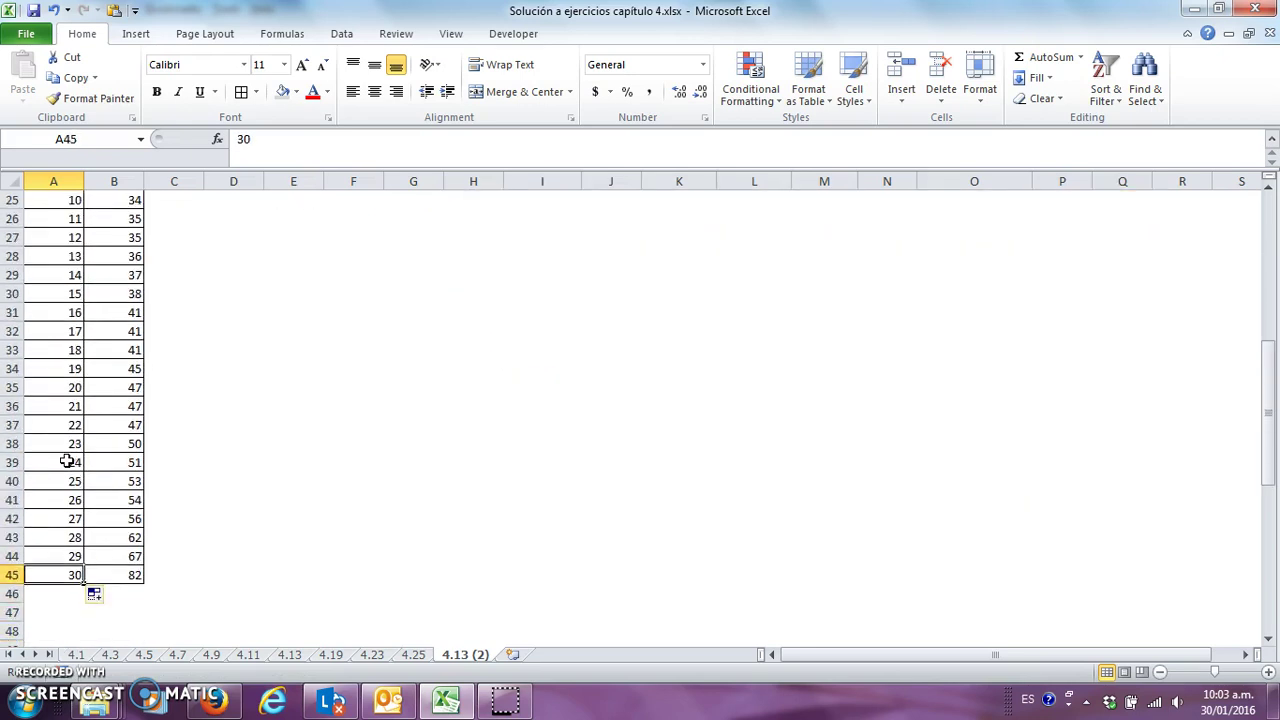
{"action": "key", "text": "Up"}
{"action": "key", "text": "Up"}
{"action": "key", "text": "Up"}
{"action": "key", "text": "Up"}
{"action": "key", "text": "Up"}
{"action": "key", "text": "Up"}
{"action": "key", "text": "Up"}
{"action": "key", "text": "Up"}
{"action": "key", "text": "Up"}
{"action": "key", "text": "Up"}
{"action": "key", "text": "Up"}
{"action": "key", "text": "Up"}
{"action": "key", "text": "Up"}
{"action": "key", "text": "Up"}
{"action": "key", "text": "Up"}
{"action": "key", "text": "Up"}
{"action": "key", "text": "Up"}
{"action": "key", "text": "Up"}
{"action": "key", "text": "Up"}
{"action": "key", "text": "Up"}
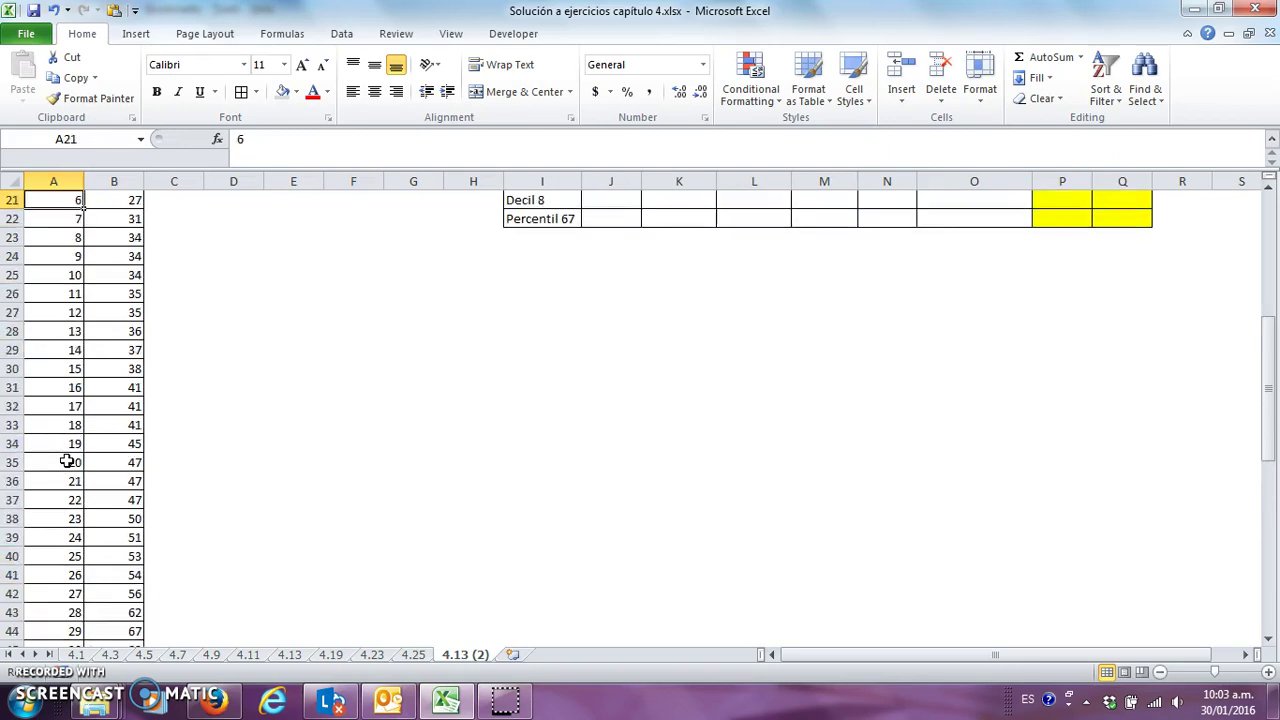
{"action": "key", "text": "Up"}
{"action": "key", "text": "Up"}
{"action": "key", "text": "Up"}
{"action": "key", "text": "Up"}
{"action": "key", "text": "Up"}
{"action": "key", "text": "Up"}
{"action": "key", "text": "Up"}
{"action": "key", "text": "Up"}
{"action": "key", "text": "Up"}
{"action": "key", "text": "Up"}
{"action": "key", "text": "Up"}
{"action": "key", "text": "Up"}
{"action": "key", "text": "Up"}
{"action": "key", "text": "Up"}
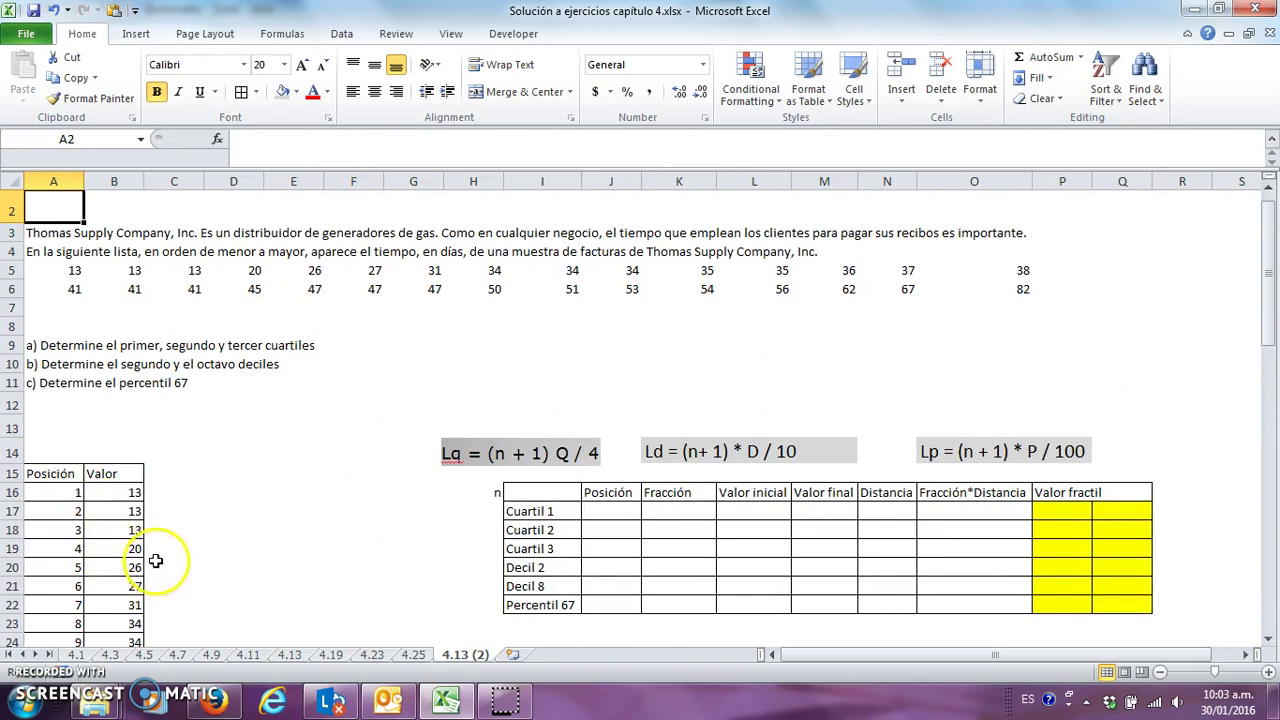
{"action": "left_click", "coordinate": [78, 510]}
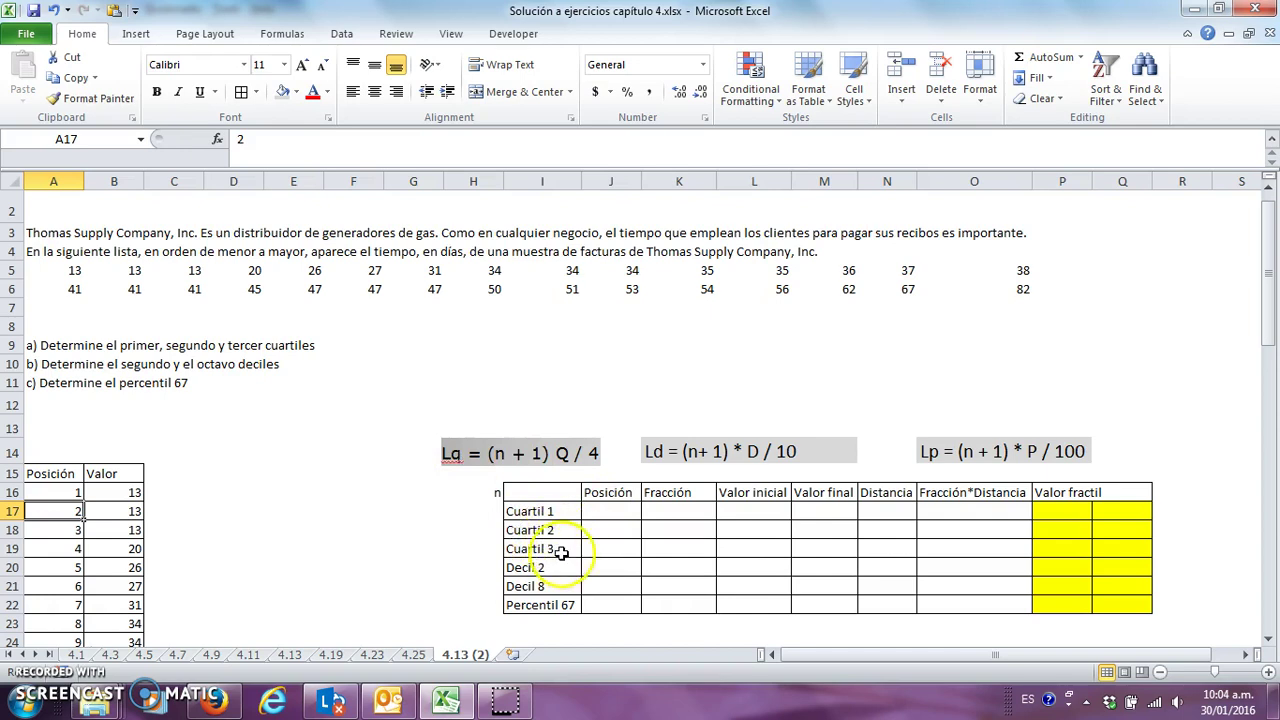
- Calculate the Cuartil 1 position in J17 with the formula =(30+1)*1/4
{"action": "left_click", "coordinate": [607, 511]}
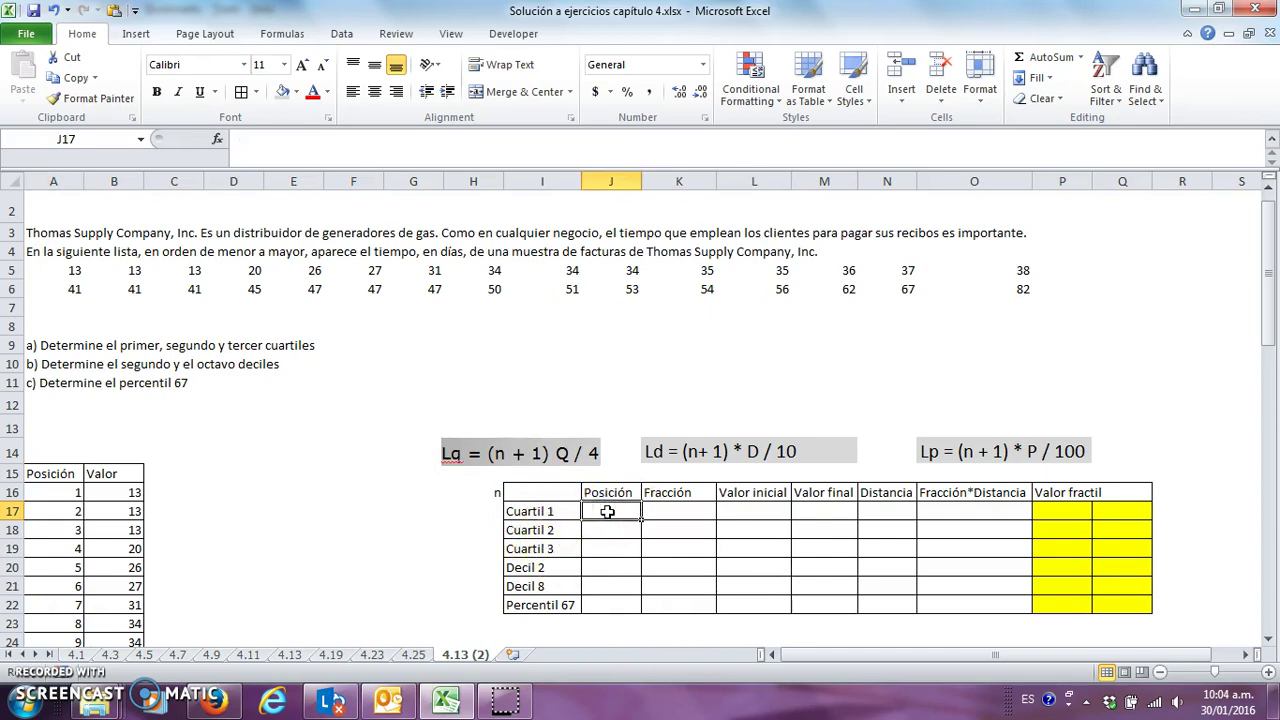
{"action": "type", "text": "=(30"}
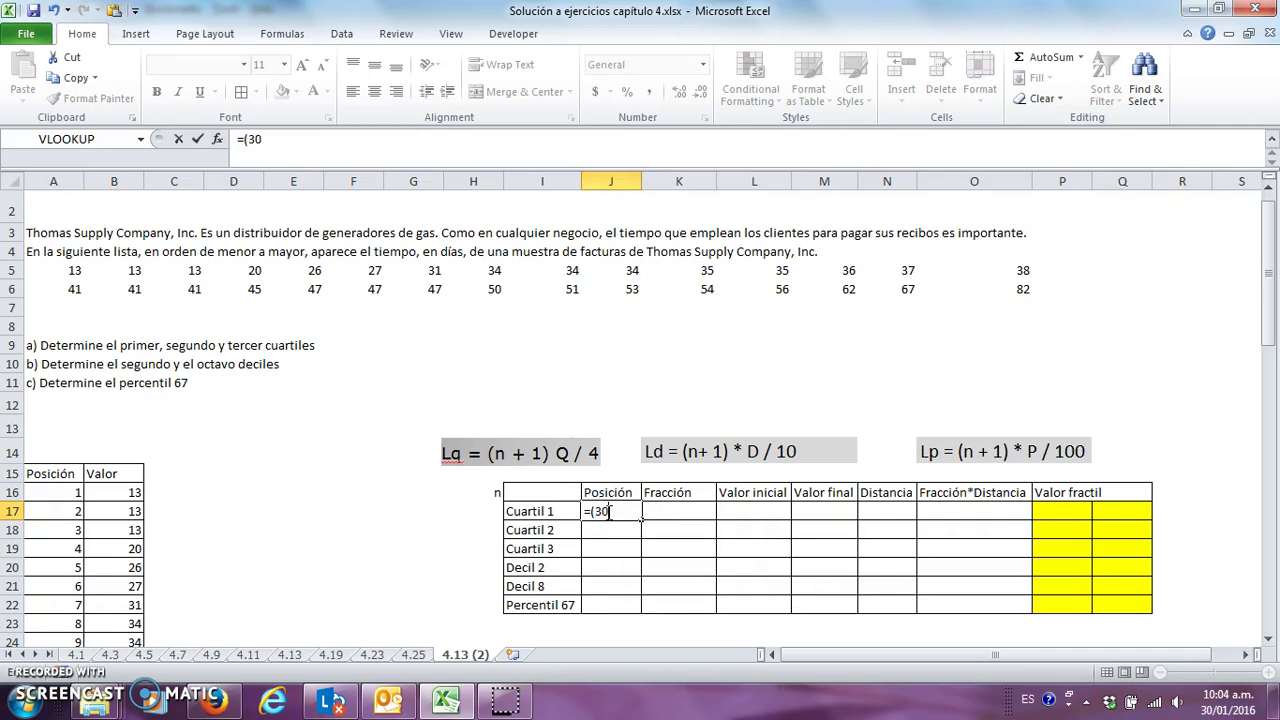
{"action": "type", "text": "1)*1/4"}
{"action": "key", "text": "Return"}
{"action": "left_click", "coordinate": [607, 511]}
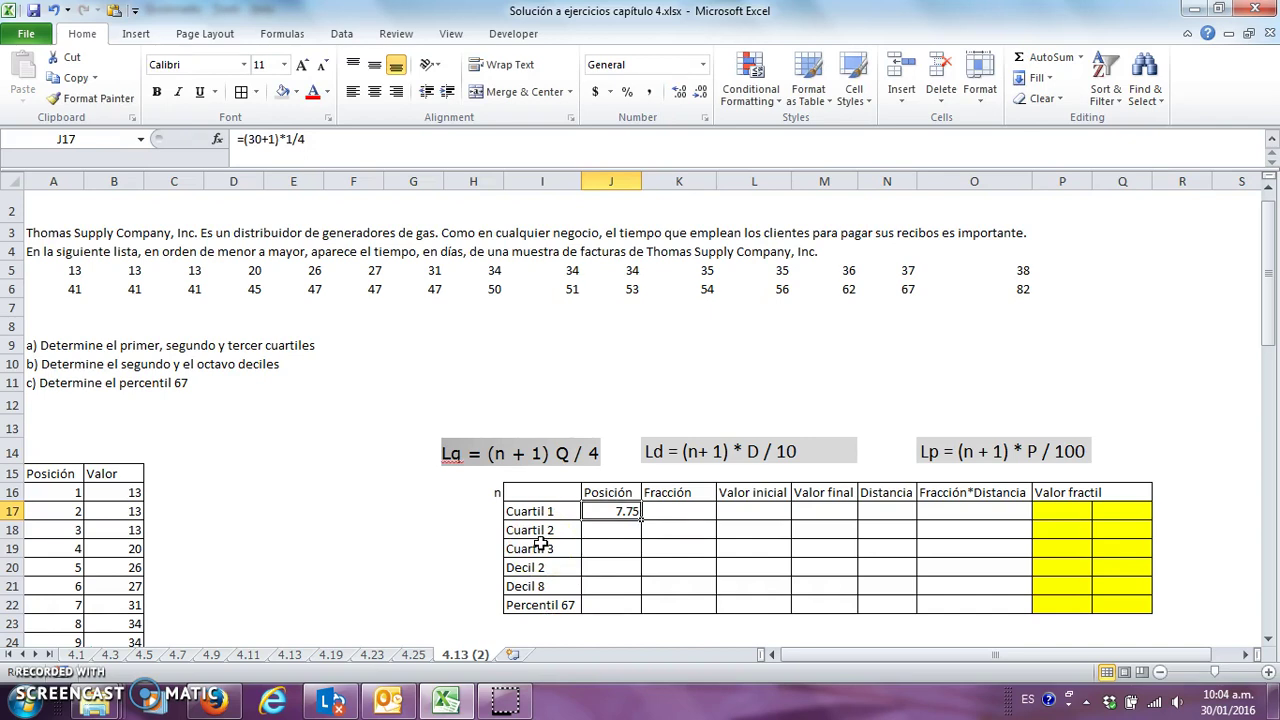
- Calculate the Cuartil 2 position in J18 with the formula =(30+1)*2/4
{"action": "key", "text": "Down"}
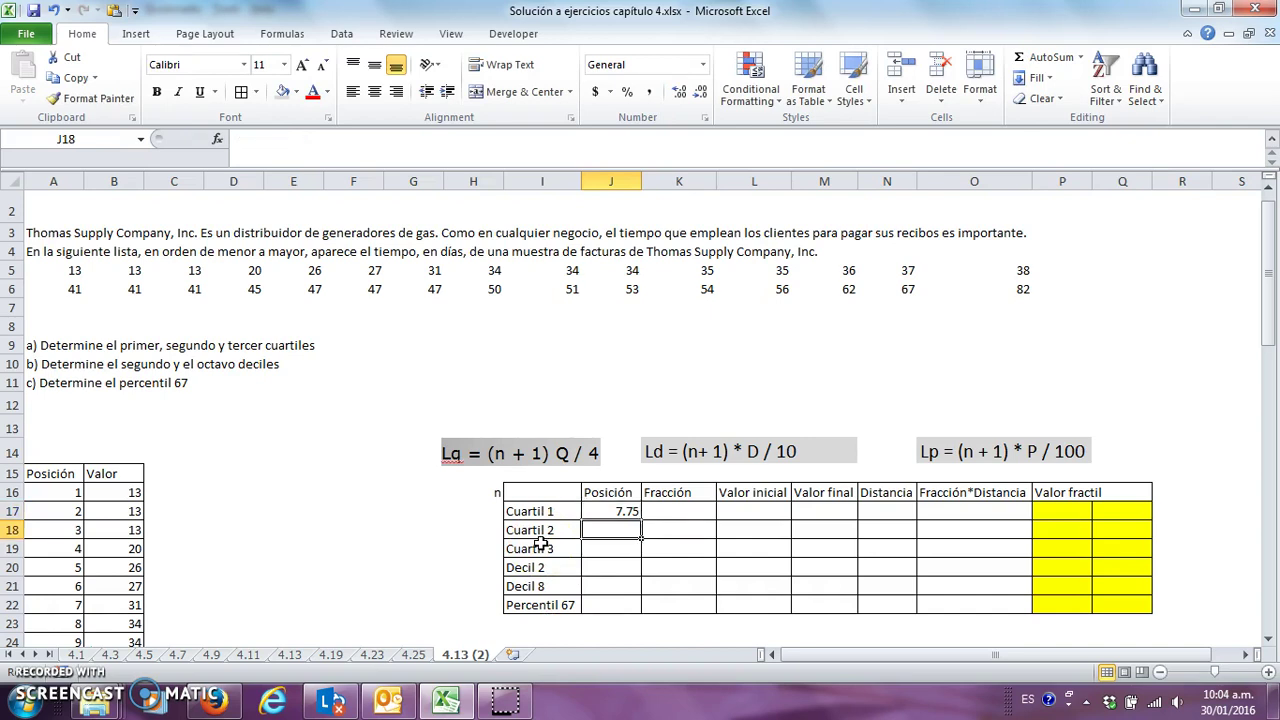
{"action": "type", "text": "="}
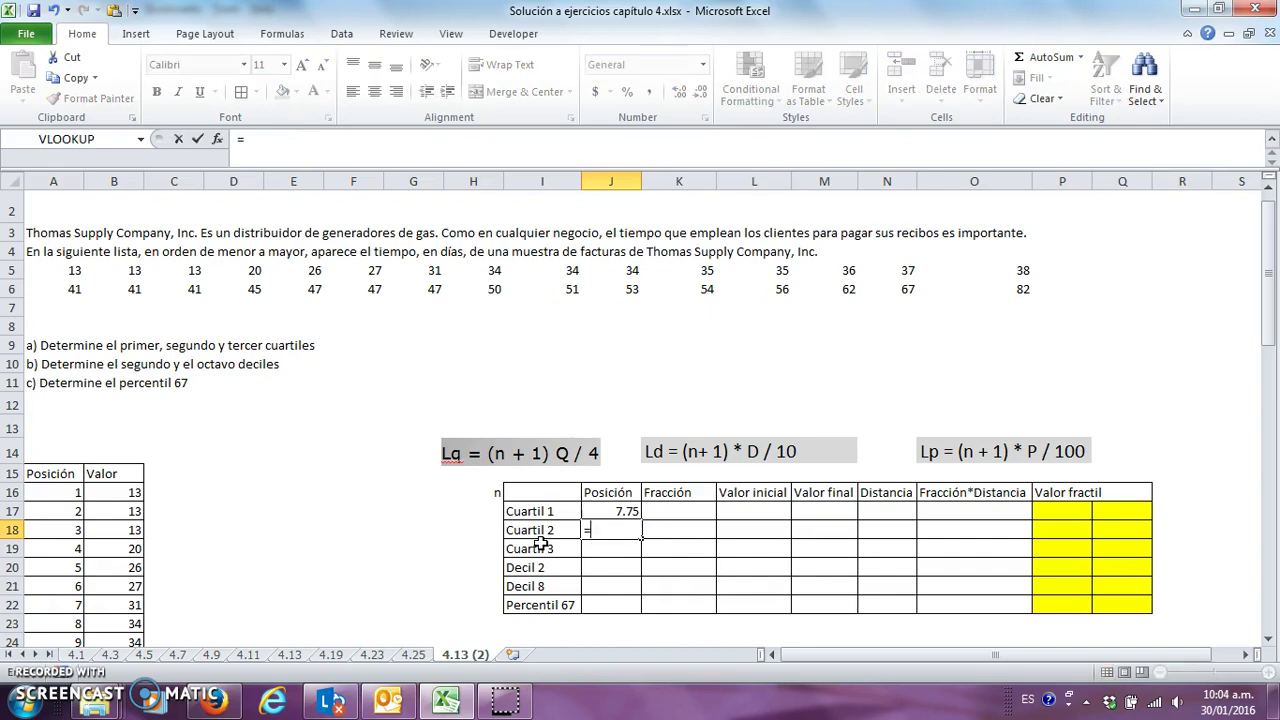
{"action": "type", "text": "(30+1)*2/4"}
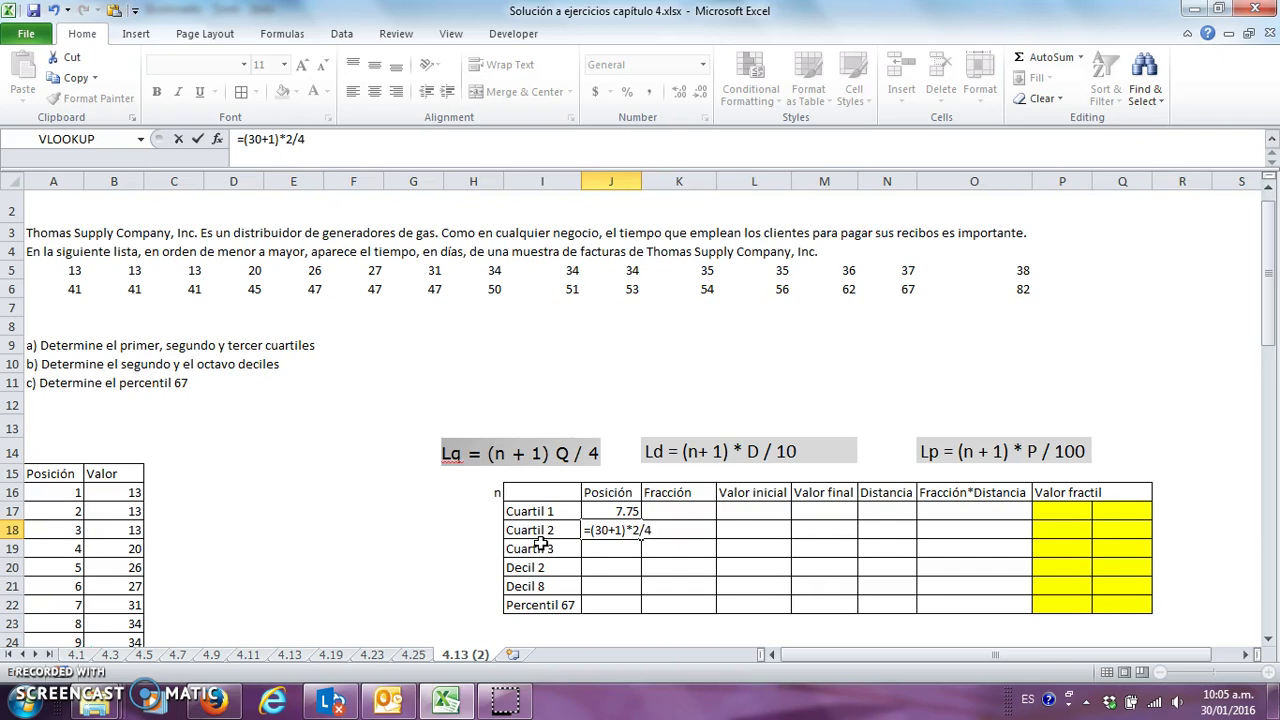
{"action": "key", "text": "Return"}
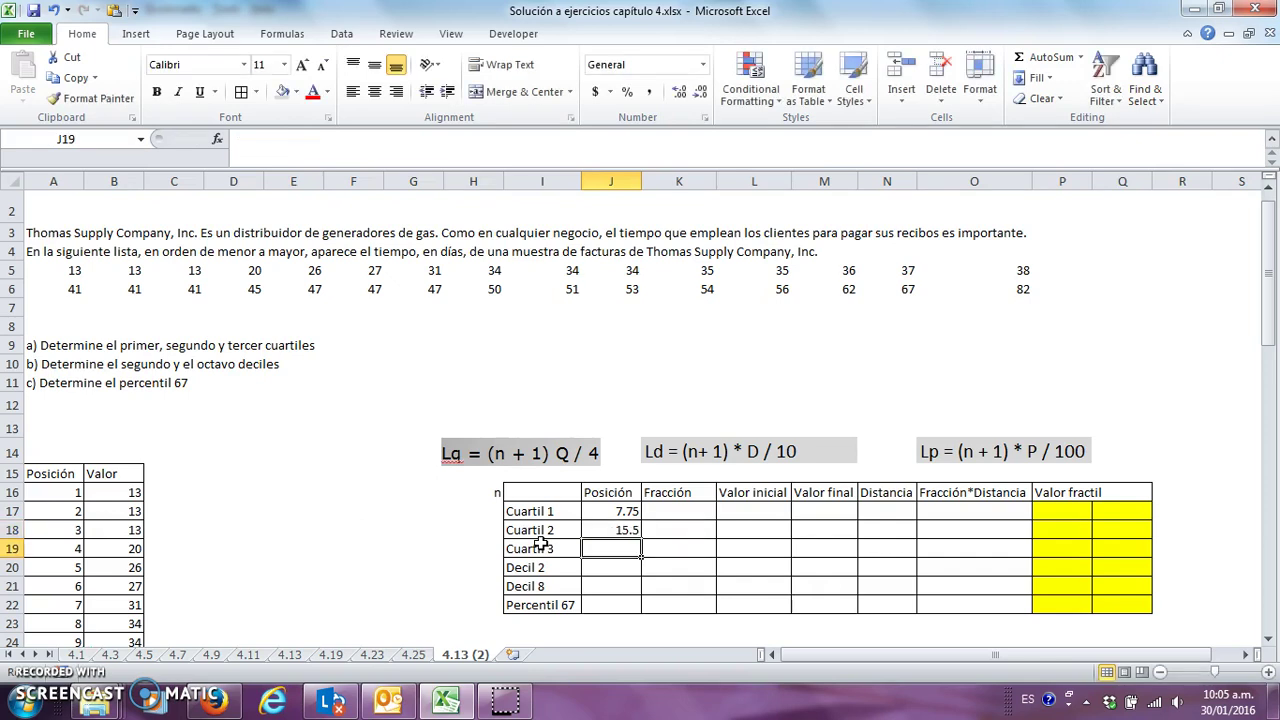
- Calculate the Cuartil 3 position in J19 with the formula =(30+1)*3/4
{"action": "type", "text": "=("}
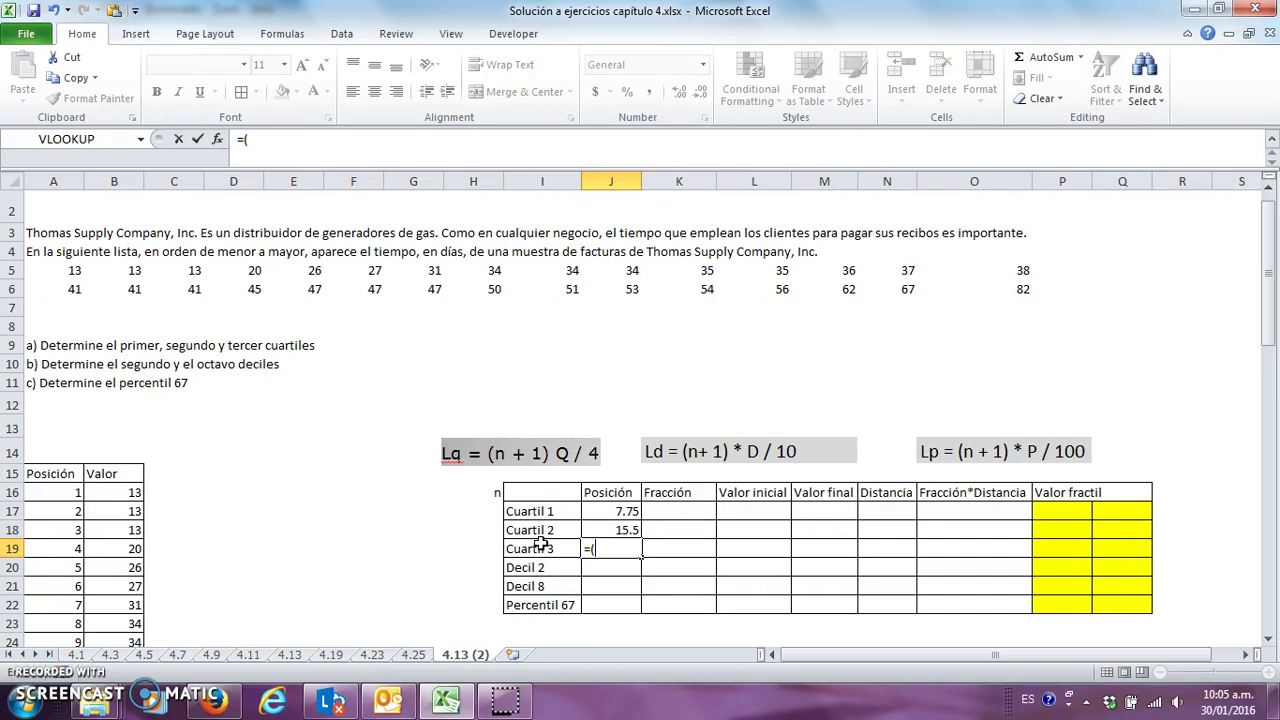
{"action": "type", "text": "30+1)*3/4"}
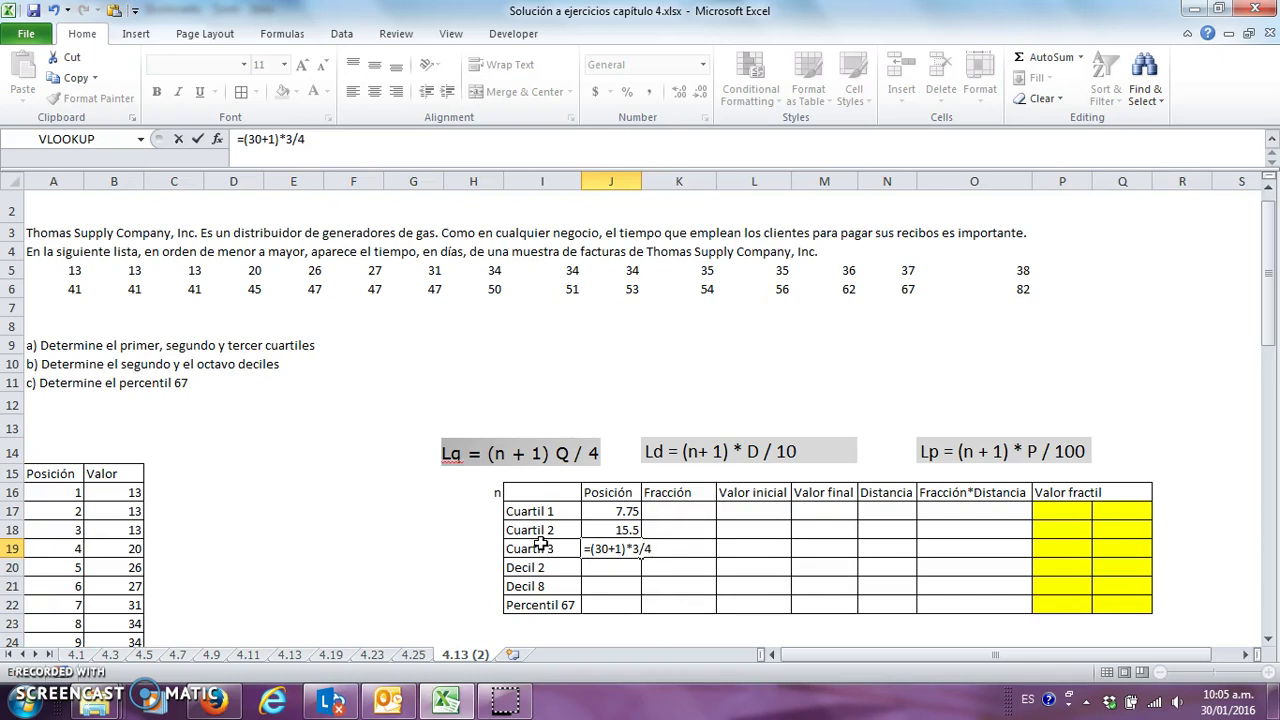
{"action": "key", "text": "Return"}
{"action": "key", "text": "Up"}
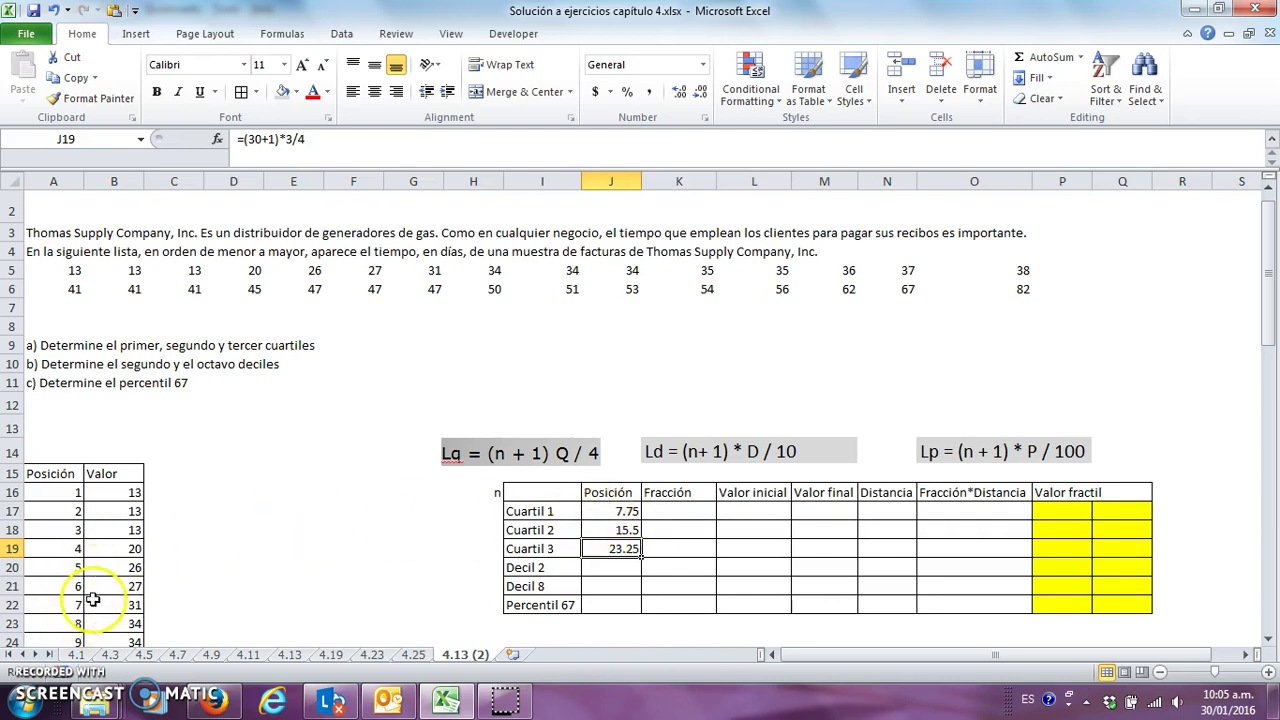
- Highlight positions 7 and 8 and their values in A22:B23 with a yellow fill and check the two values
{"action": "left_click_drag", "start_coordinate": [78, 605], "coordinate": [116, 622]}
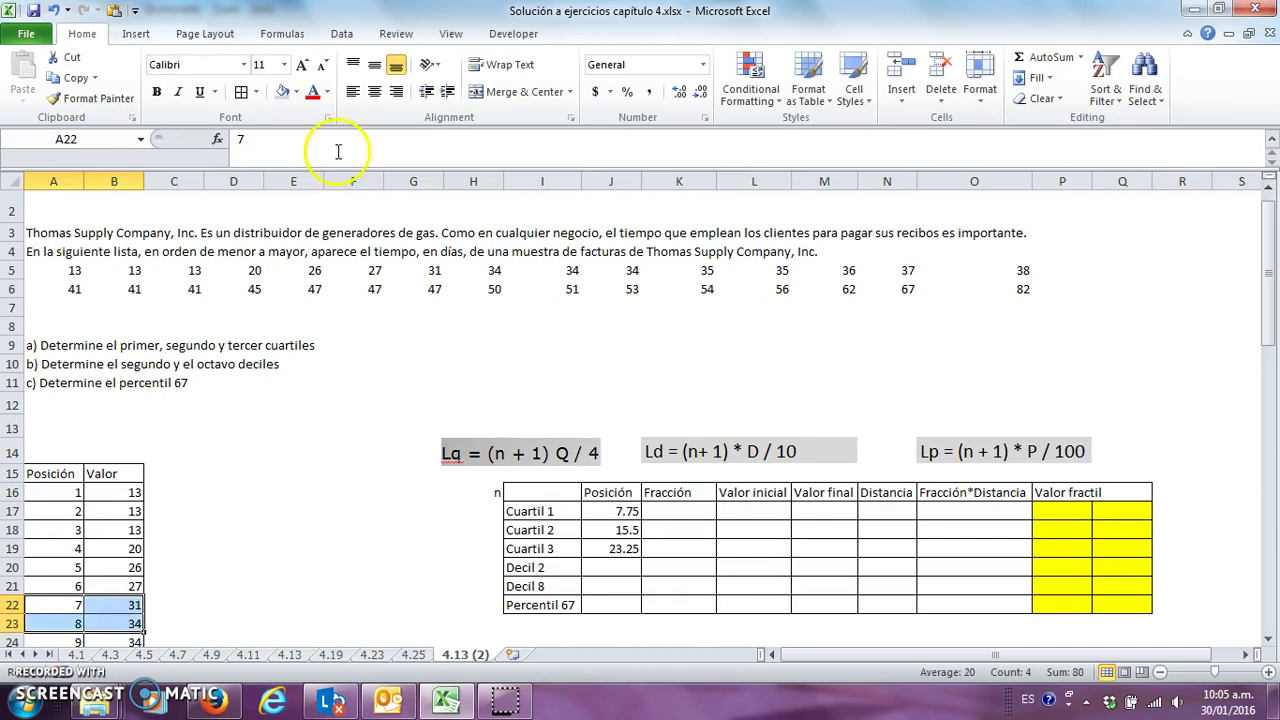
{"action": "left_click", "coordinate": [294, 93]}
{"action": "left_click", "coordinate": [325, 227]}
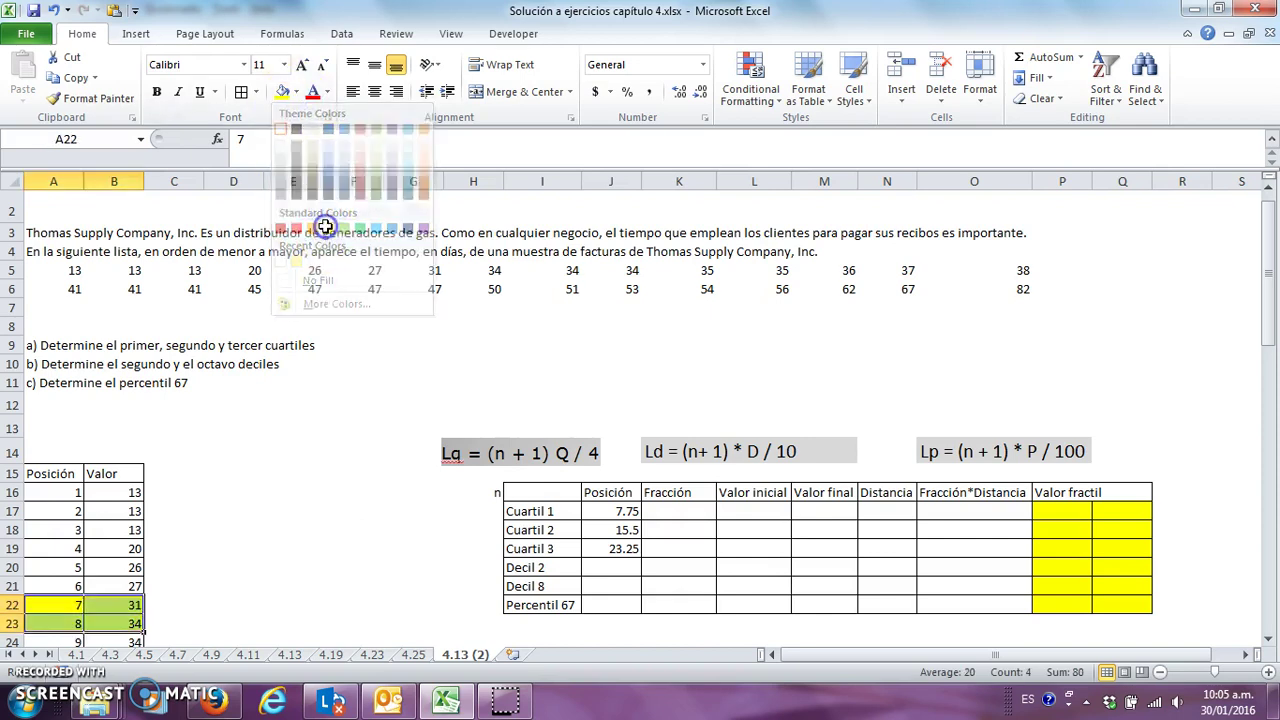
{"action": "left_click", "coordinate": [56, 622]}
{"action": "left_click", "coordinate": [60, 605]}
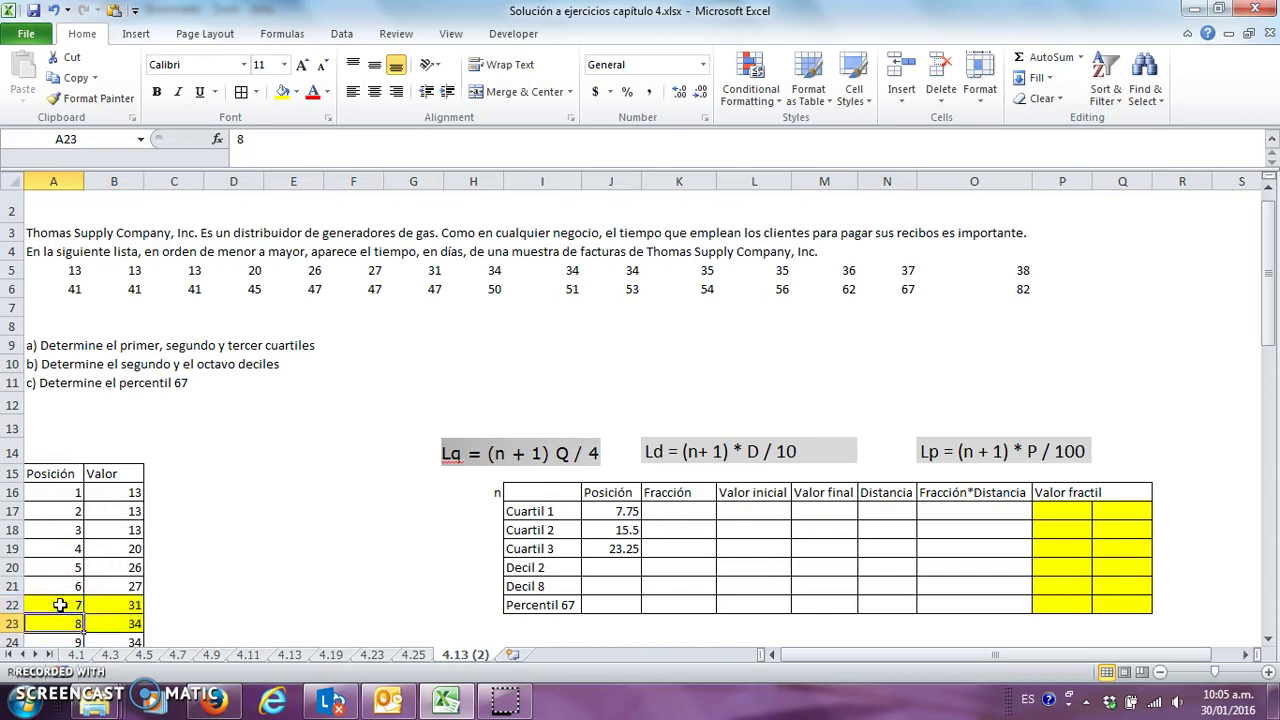
{"action": "key", "text": "Right"}
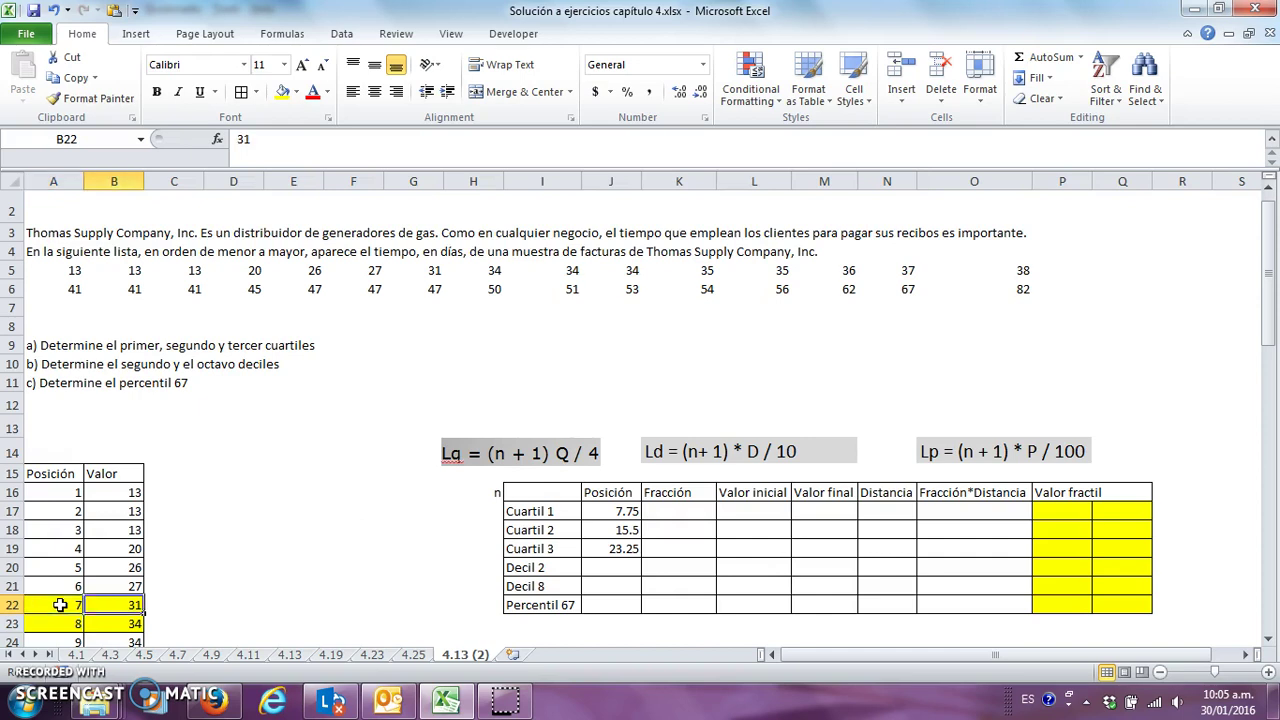
{"action": "key", "text": "Down"}
{"action": "key", "text": "Up"}
{"action": "key", "text": "Down"}
{"action": "key", "text": "Up"}
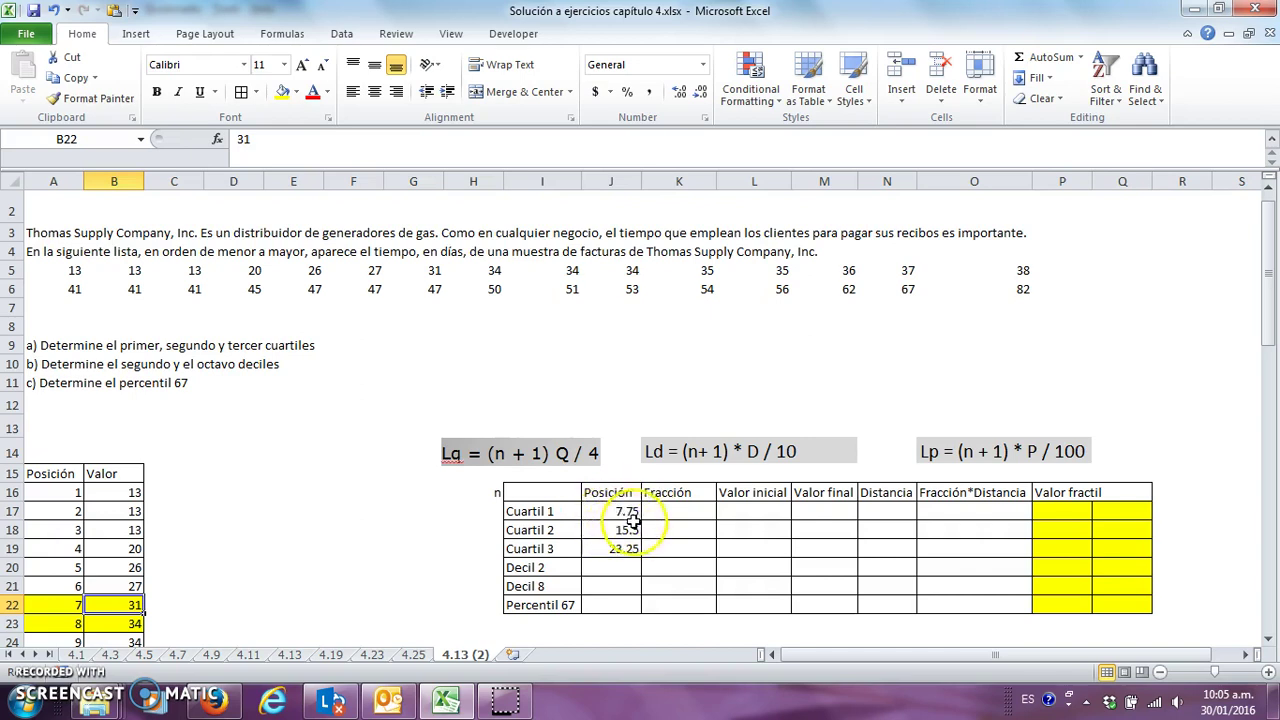
- Enter 0.75 in K17 as the Fracción for Cuartil 1
{"action": "left_click", "coordinate": [686, 511]}
{"action": "type", "text": "0.75"}
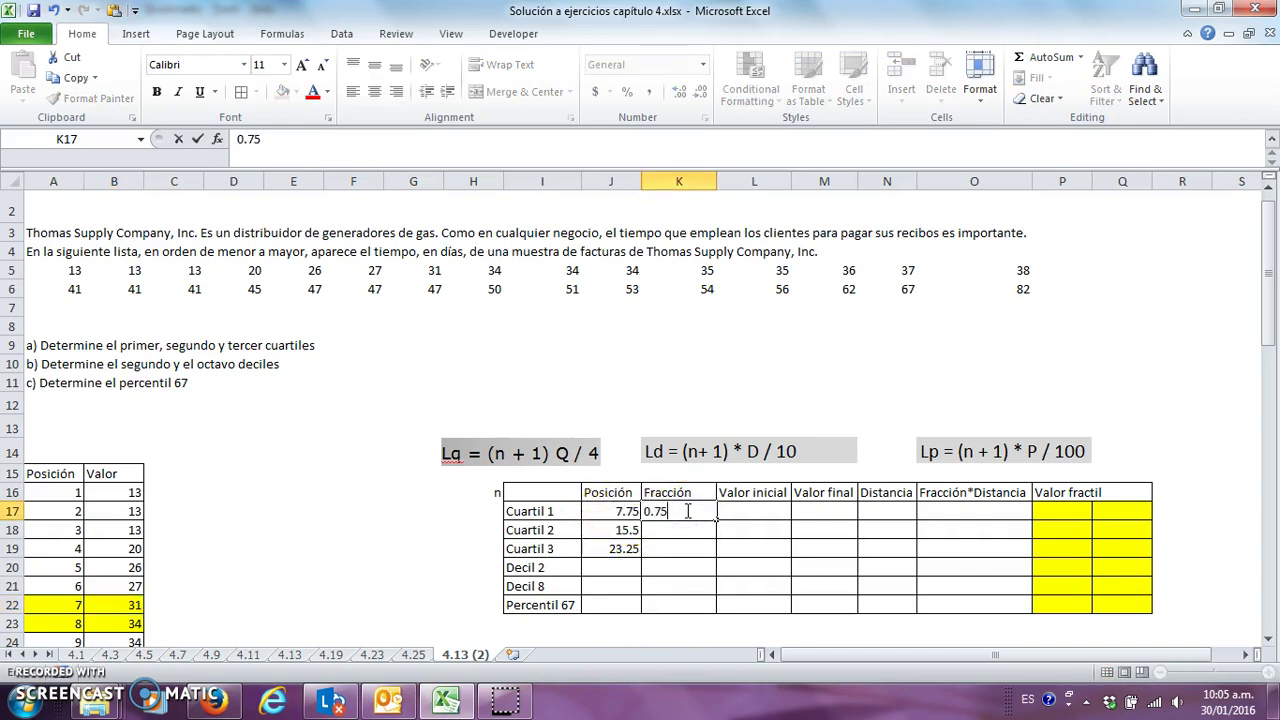
{"action": "key", "text": "Return"}
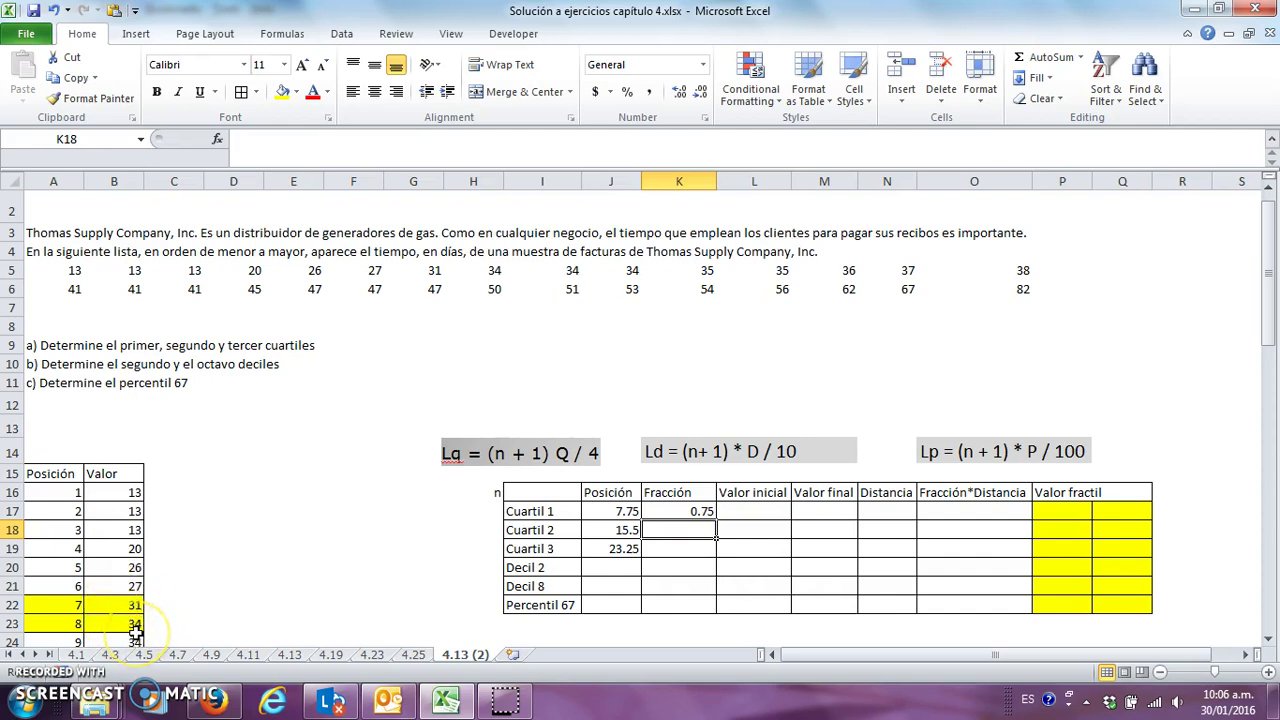
- Enter 31 as the Valor inicial in L17 and 34 as the Valor final in M17 for Cuartil 1
{"action": "left_click", "coordinate": [764, 512]}
{"action": "type", "text": "31"}
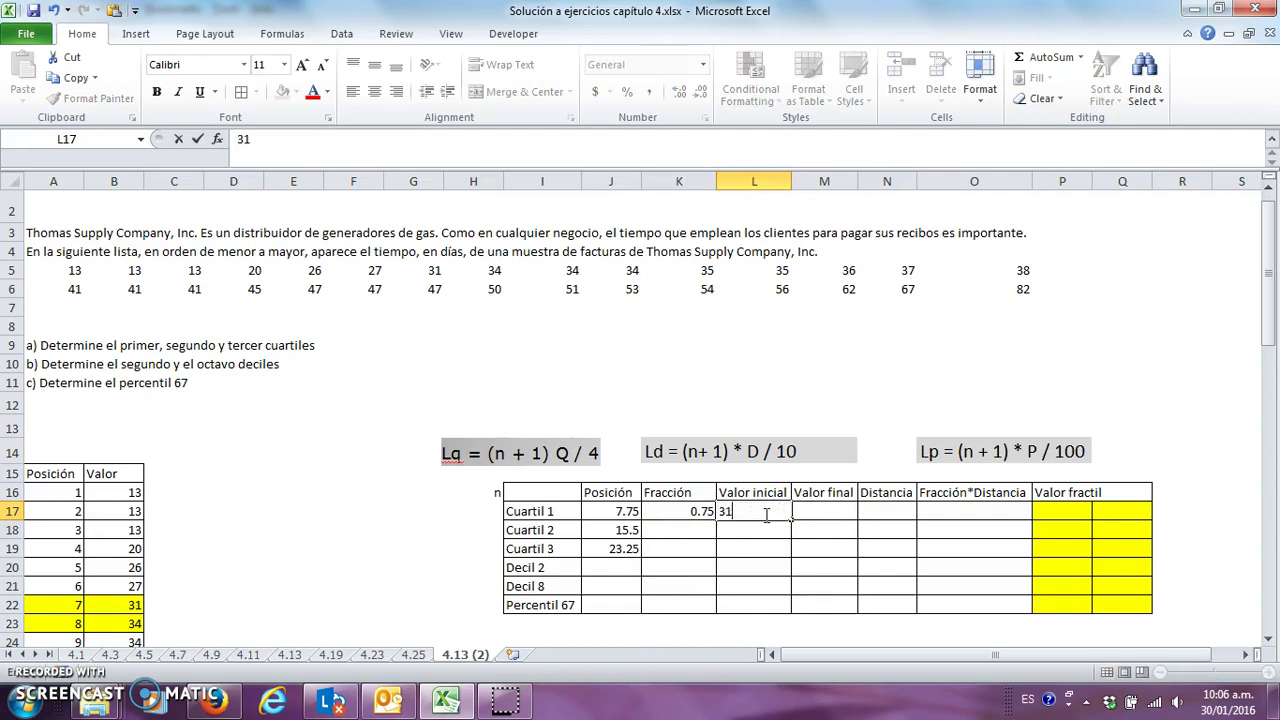
{"action": "key", "text": "Return"}
{"action": "left_click", "coordinate": [764, 513]}
{"action": "key", "text": "Tab"}
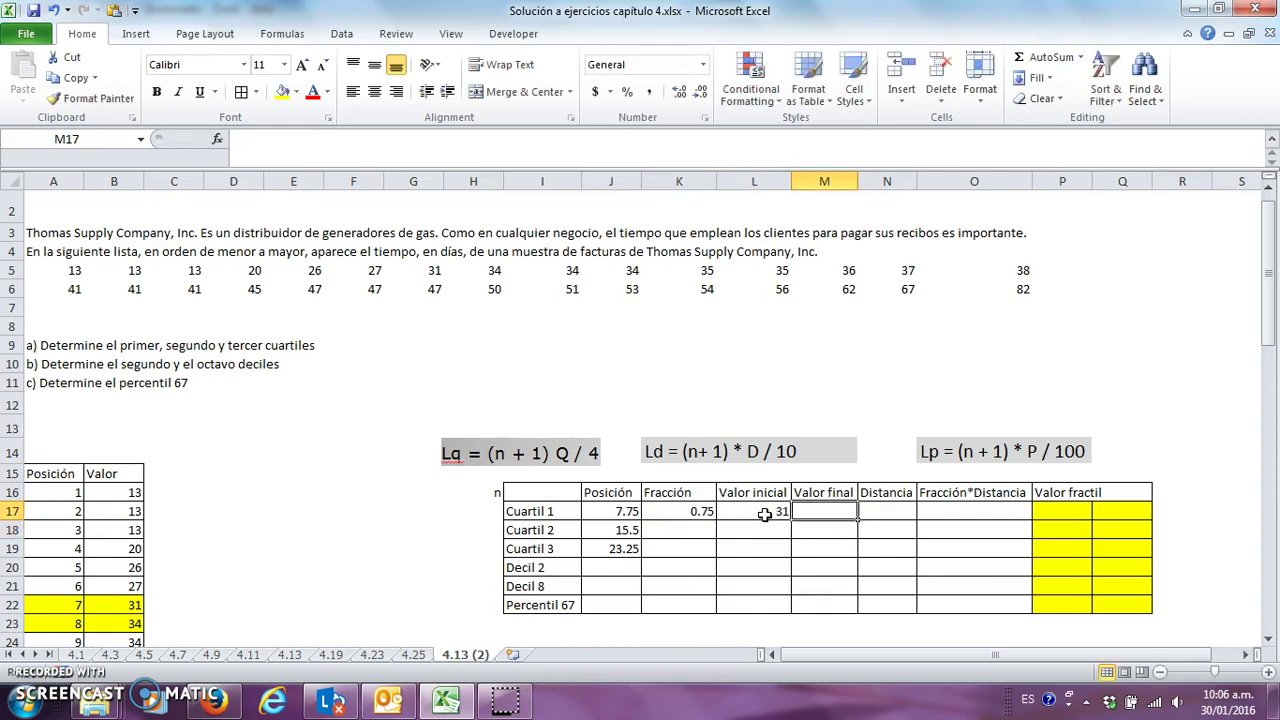
{"action": "type", "text": "34"}
{"action": "key", "text": "Return"}
{"action": "key", "text": "Up"}
{"action": "key", "text": "Tab"}
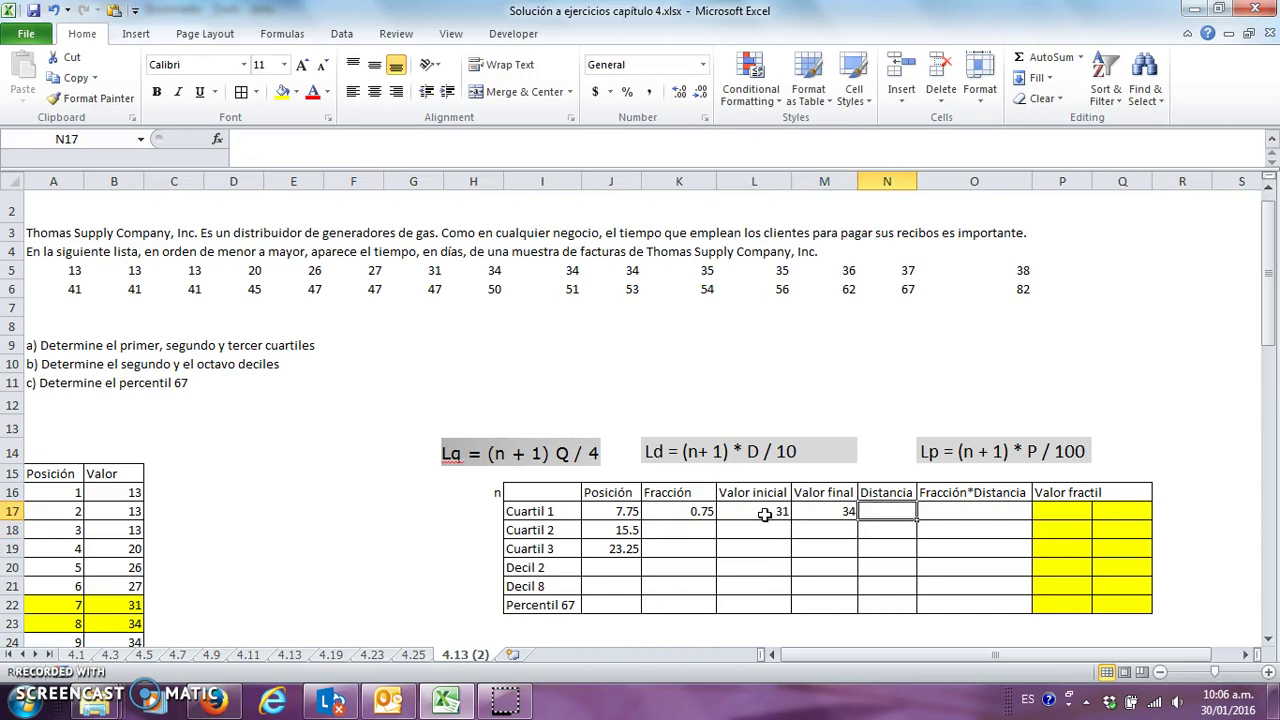
- Calculate the Cuartil 1 Distancia in N17 with the formula =M17-L17
{"action": "type", "text": "="}
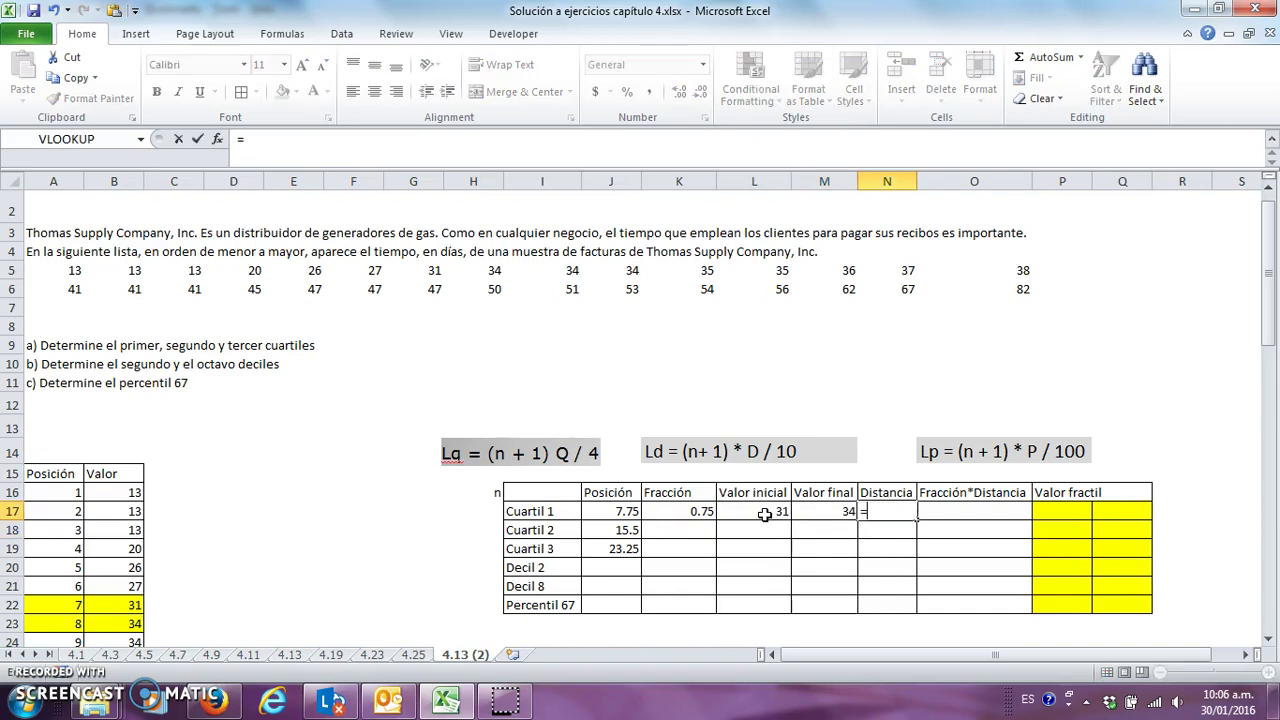
{"action": "left_click", "coordinate": [829, 513]}
{"action": "type", "text": "-"}
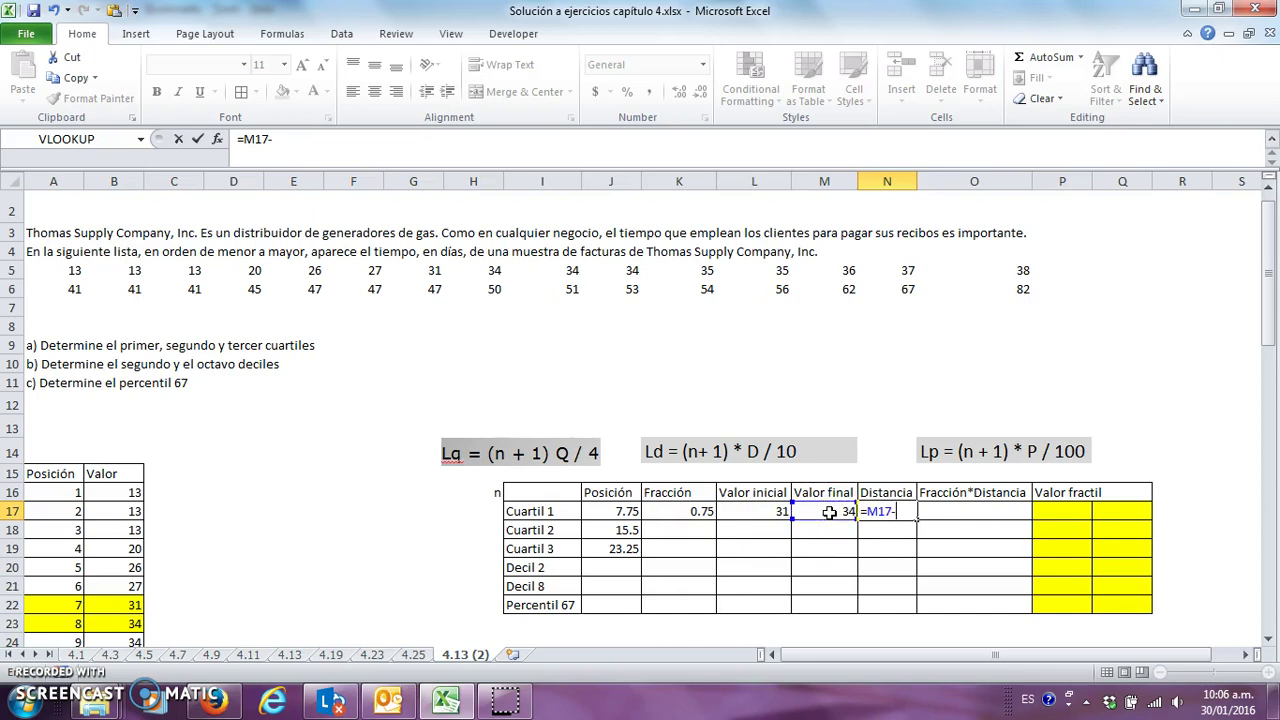
{"action": "left_click", "coordinate": [773, 511]}
{"action": "key", "text": "Return"}
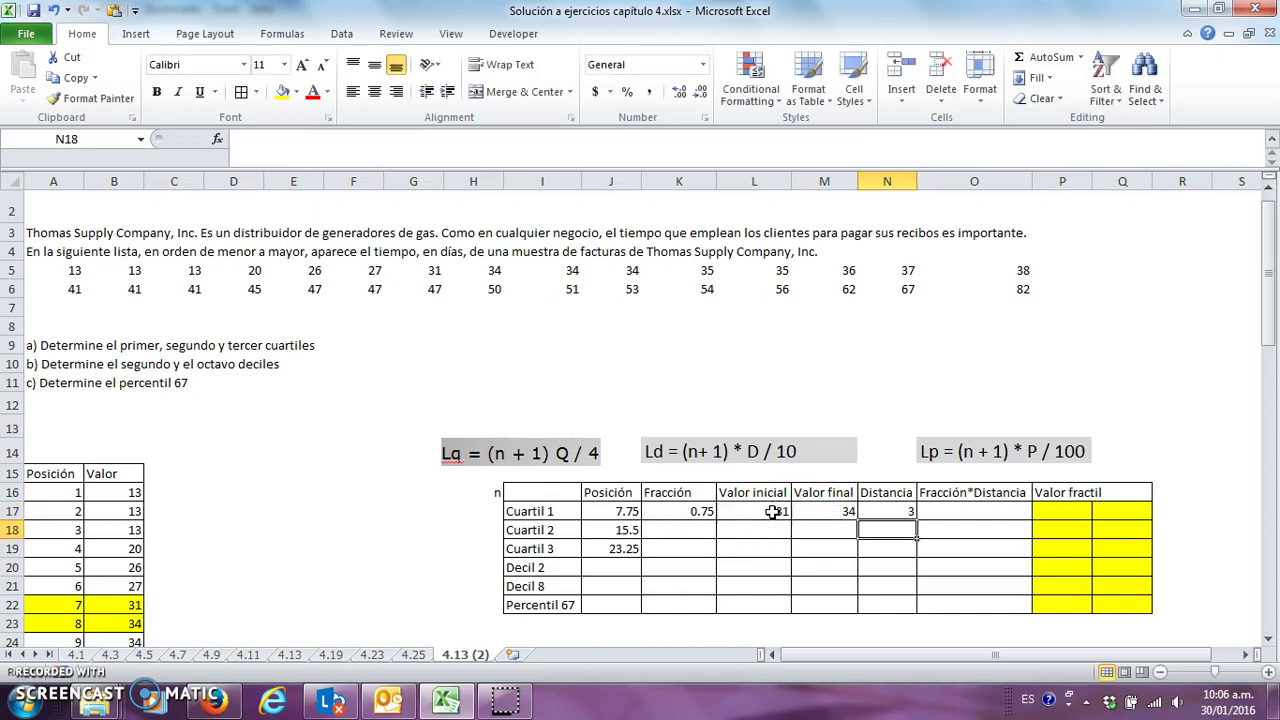
{"action": "left_click", "coordinate": [886, 511]}
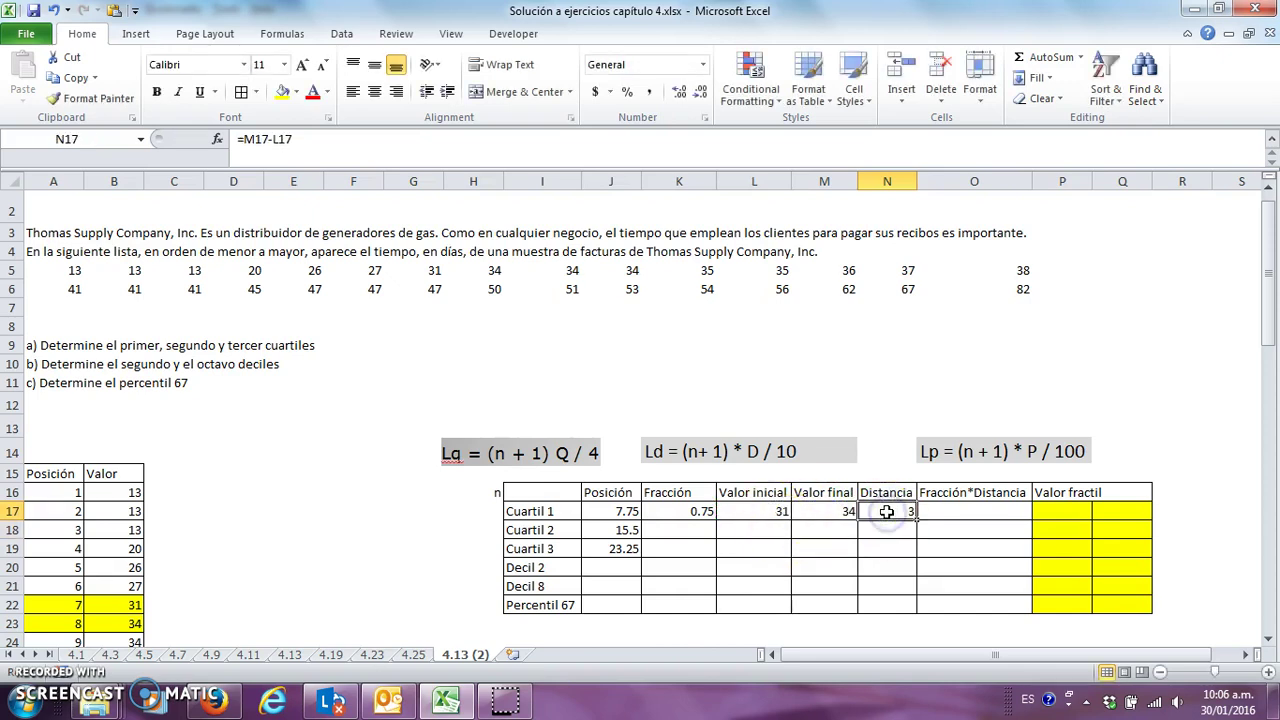
{"action": "left_click", "coordinate": [897, 515]}
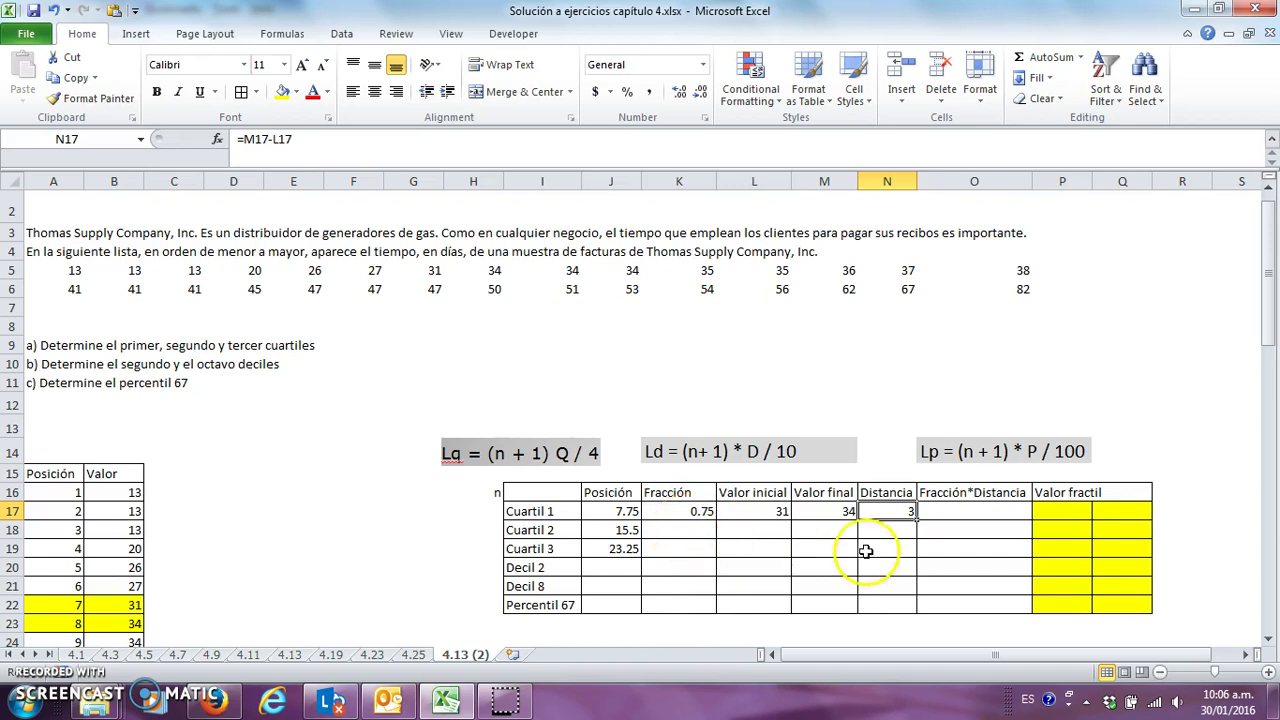
- Calculate Fracción*Distancia for Cuartil 1 in O17 with the formula =N17*K17
{"action": "left_click", "coordinate": [962, 506]}
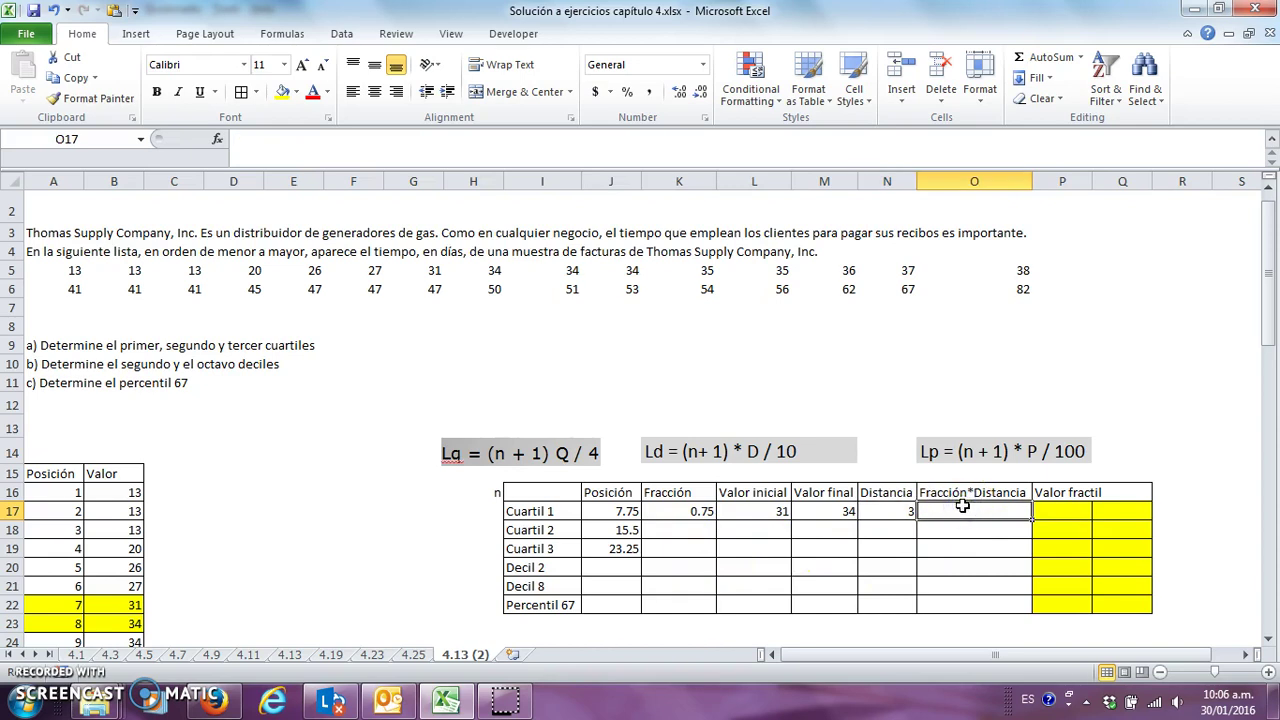
{"action": "type", "text": "="}
{"action": "left_click", "coordinate": [894, 510]}
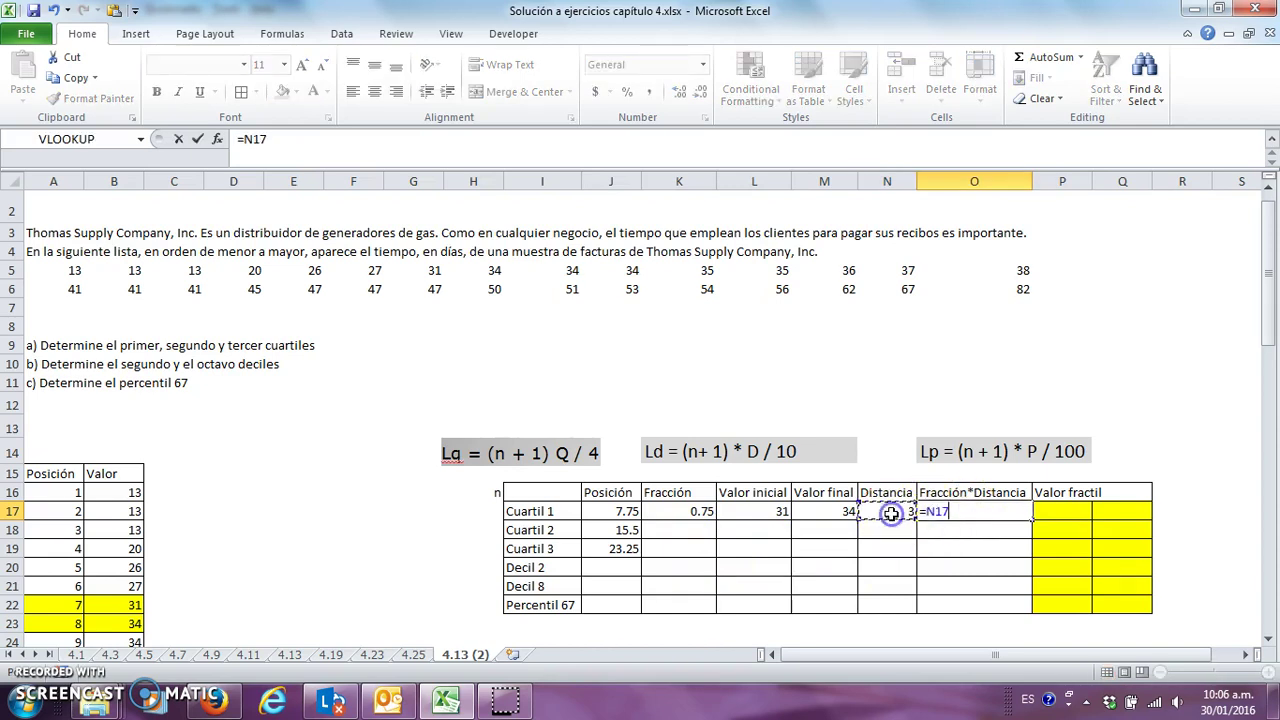
{"action": "type", "text": "*"}
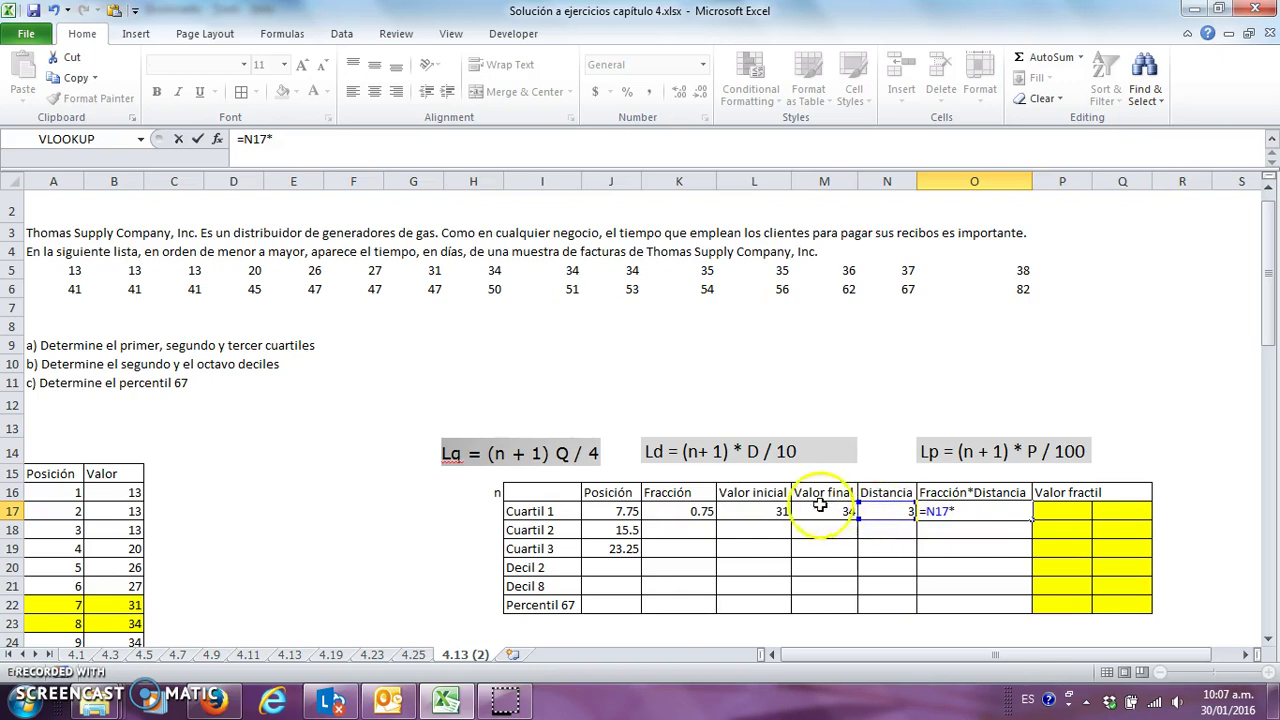
{"action": "left_click", "coordinate": [689, 512]}
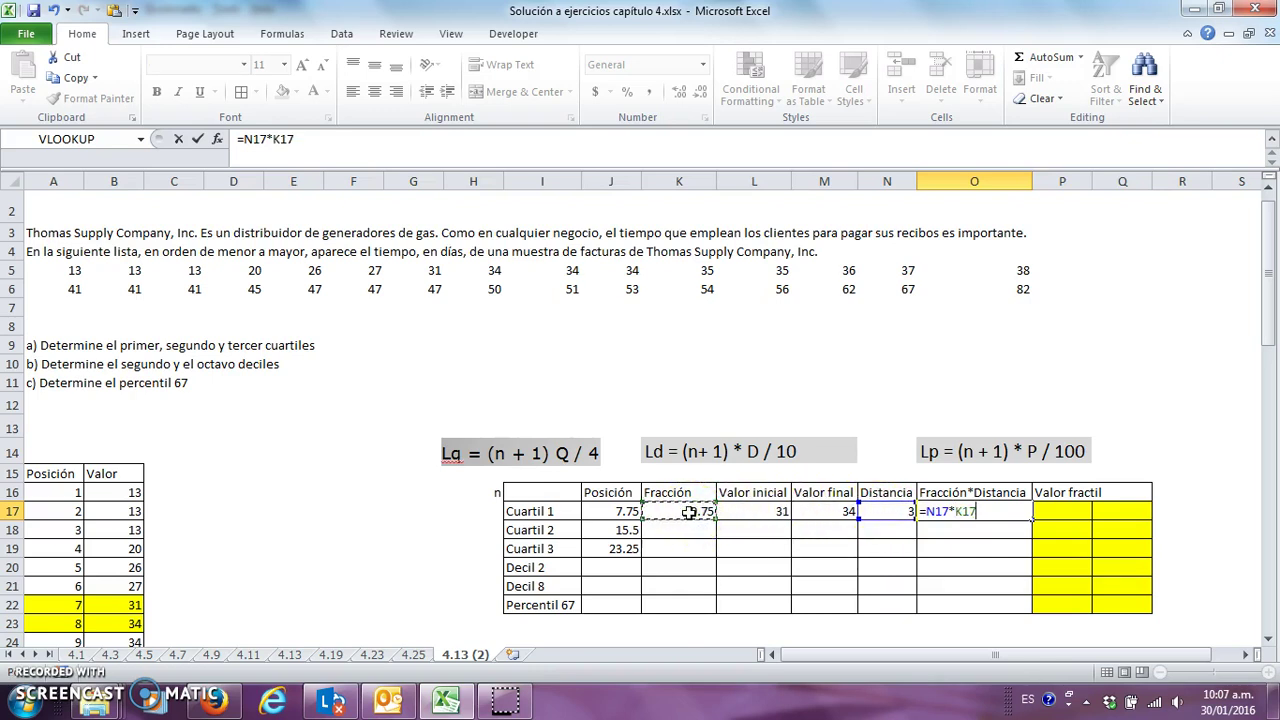
{"action": "key", "text": "Return"}
{"action": "key", "text": "Up"}
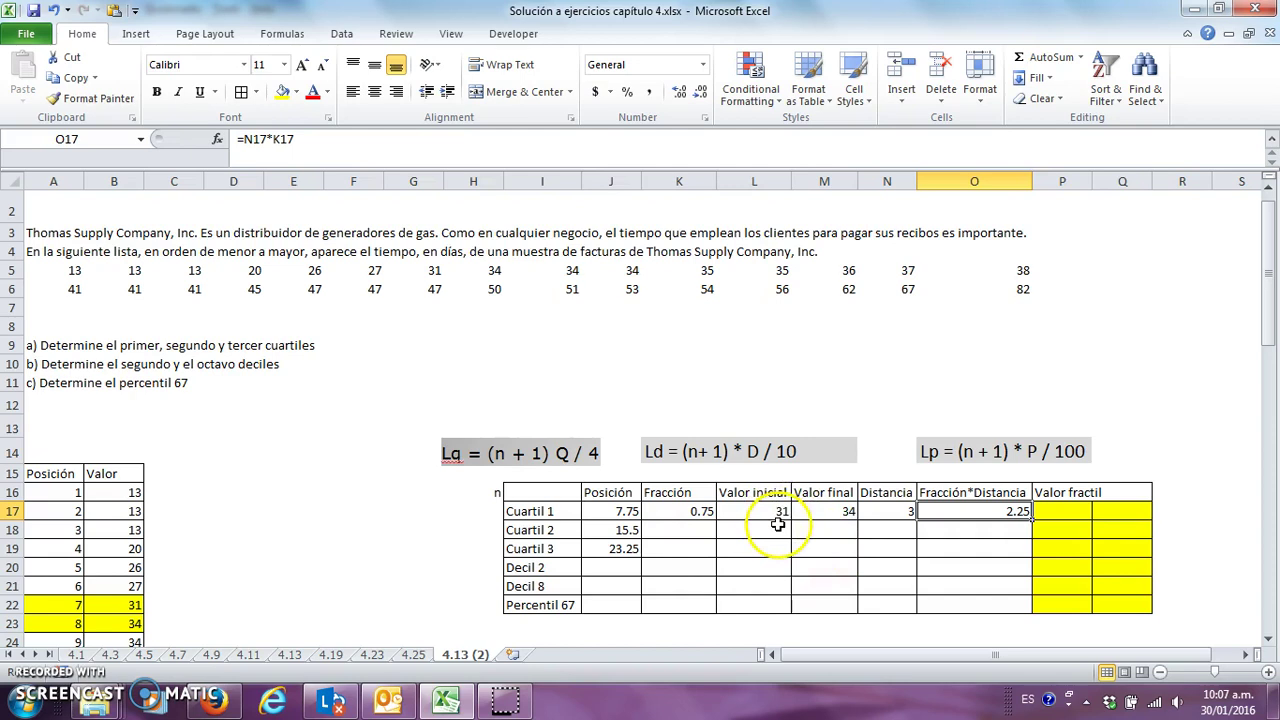
- Calculate the Cuartil 1 Valor fractil in P17 with the formula =L17+O17
{"action": "left_click", "coordinate": [1052, 514]}
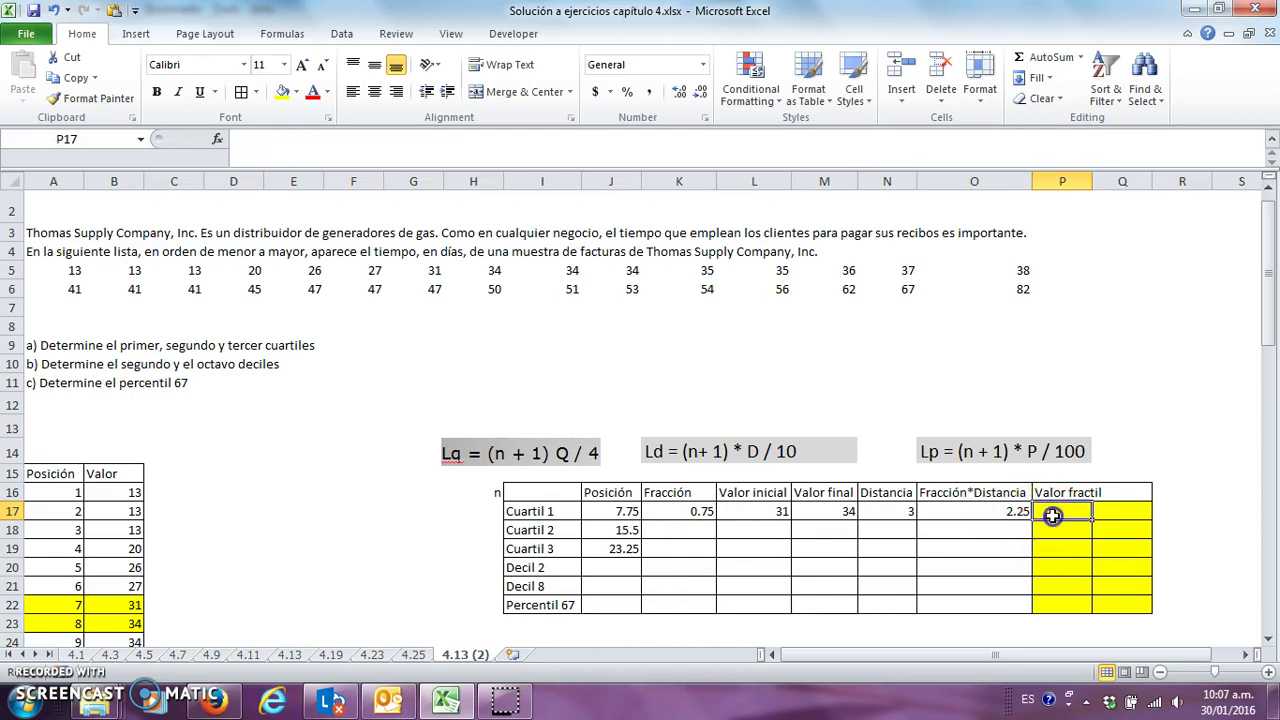
{"action": "type", "text": "="}
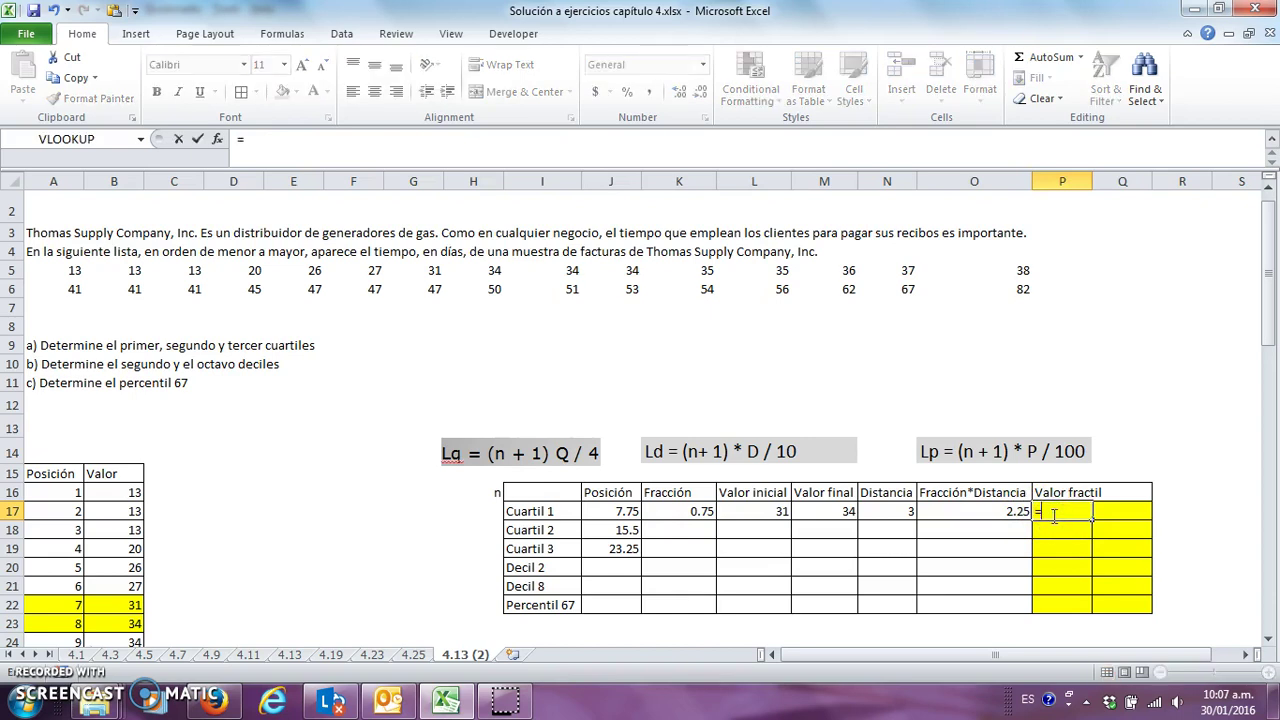
{"action": "left_click", "coordinate": [771, 511]}
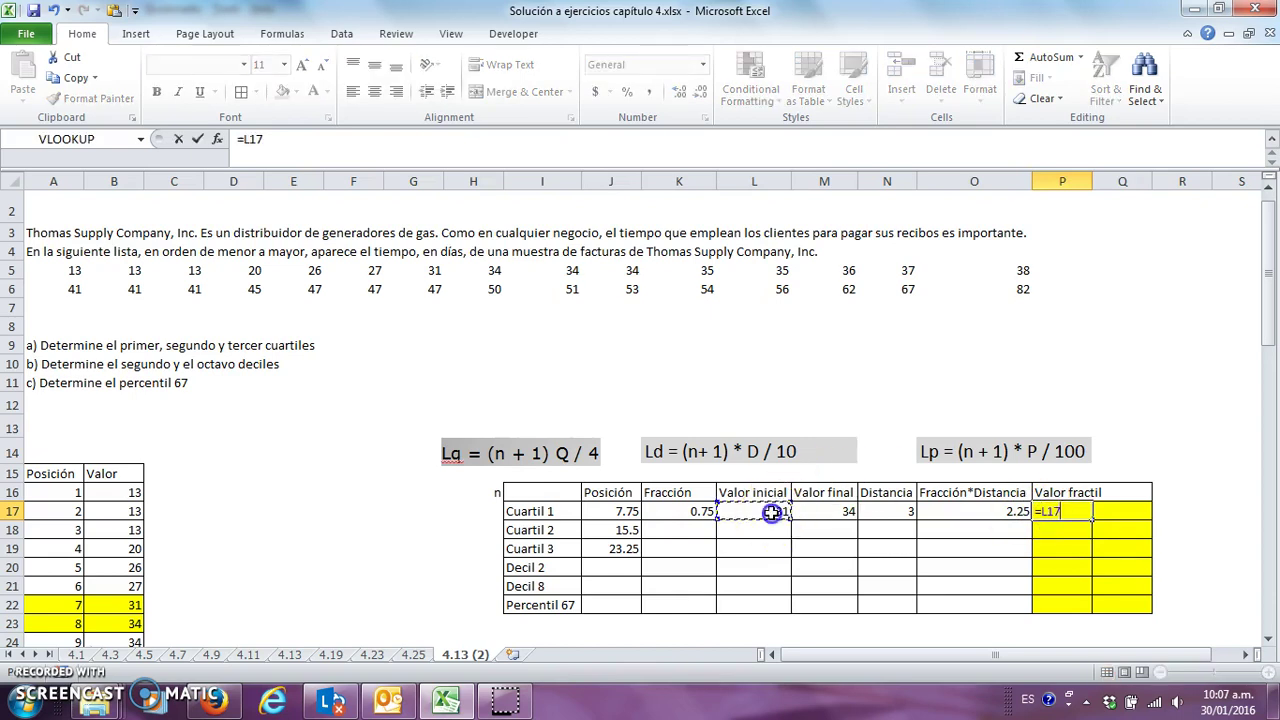
{"action": "type", "text": "+"}
{"action": "left_click", "coordinate": [983, 510]}
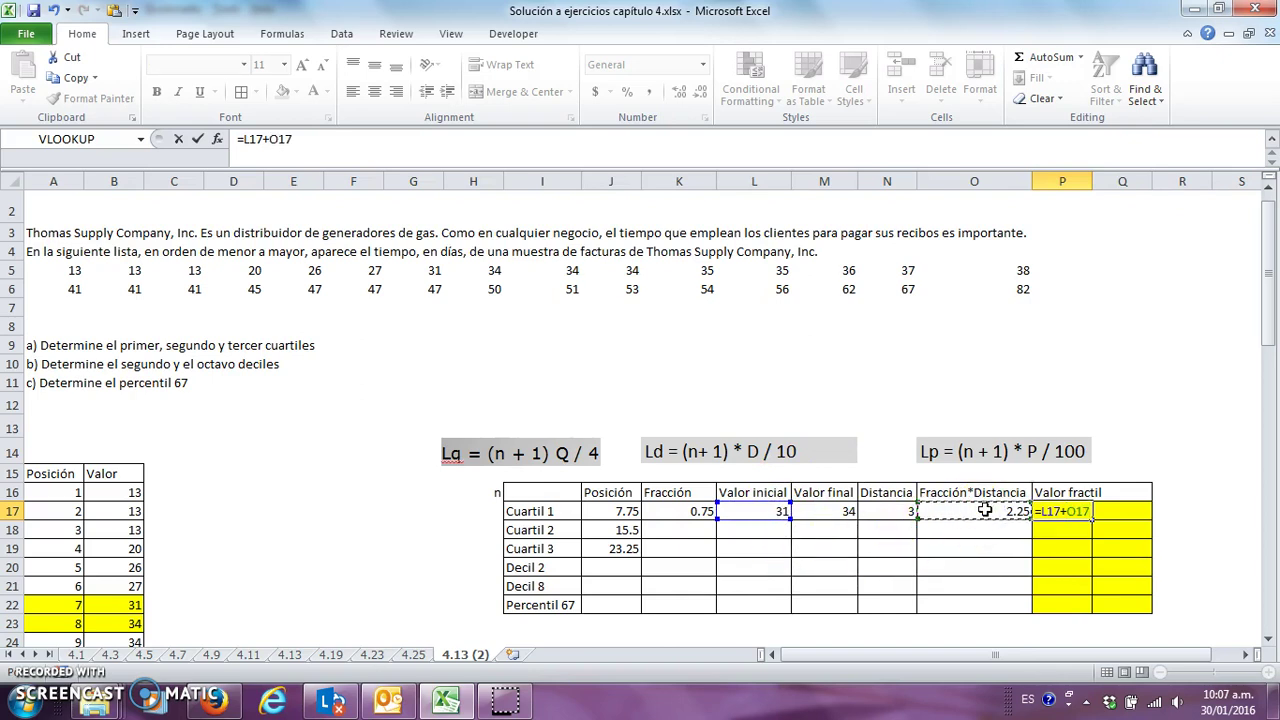
{"action": "key", "text": "Return"}
{"action": "key", "text": "Up"}
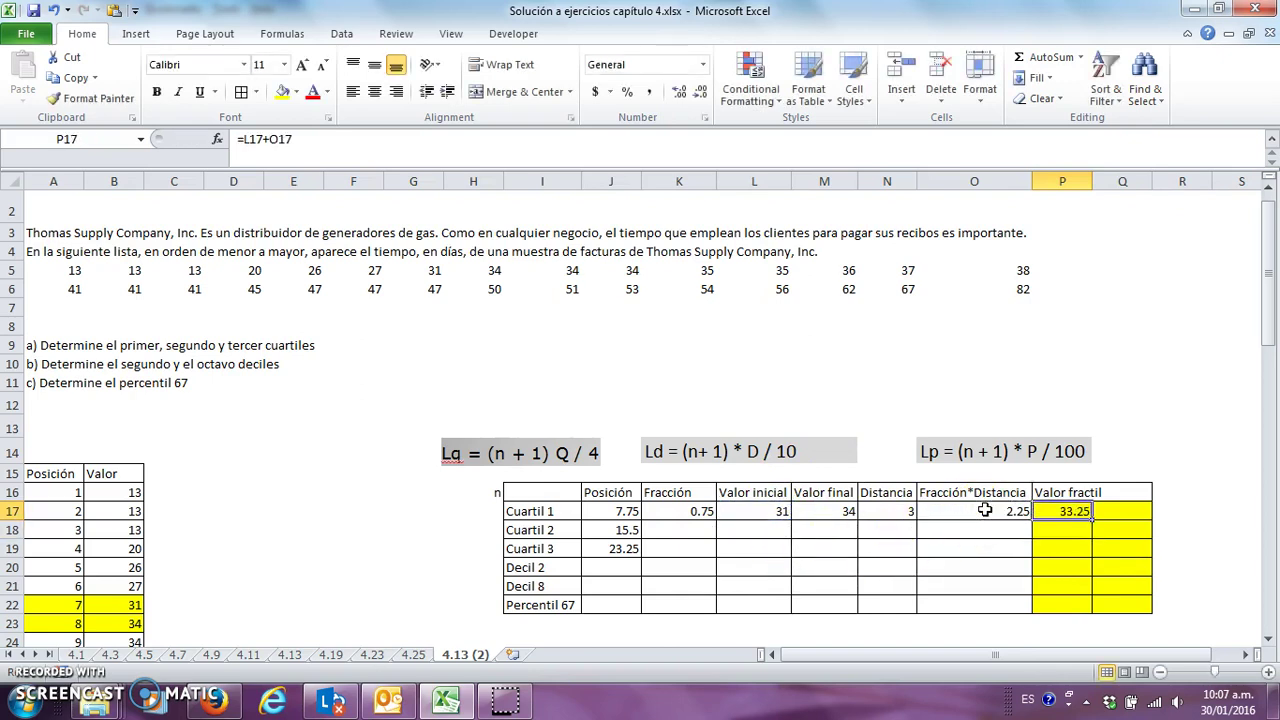
- Label the Cuartil 1 result with a) in Q17 and return toward the Cuartil 2 row's entries
{"action": "key", "text": "Right"}
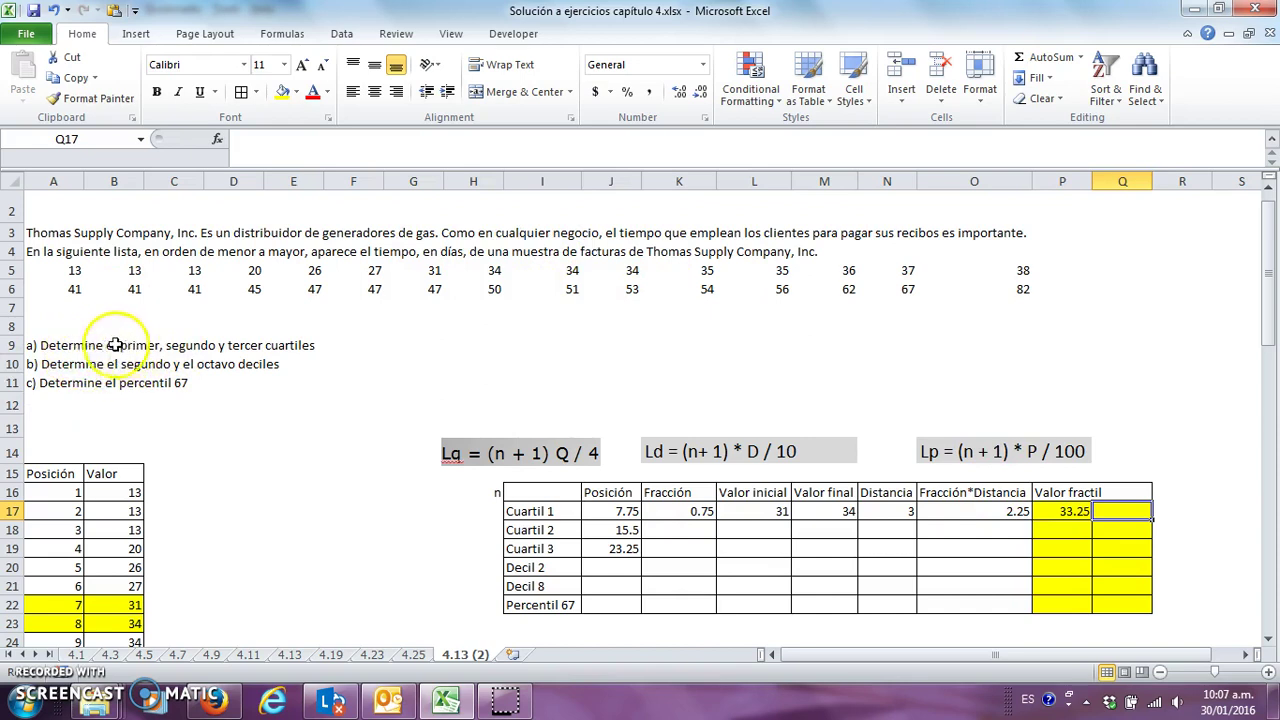
{"action": "type", "text": "a)"}
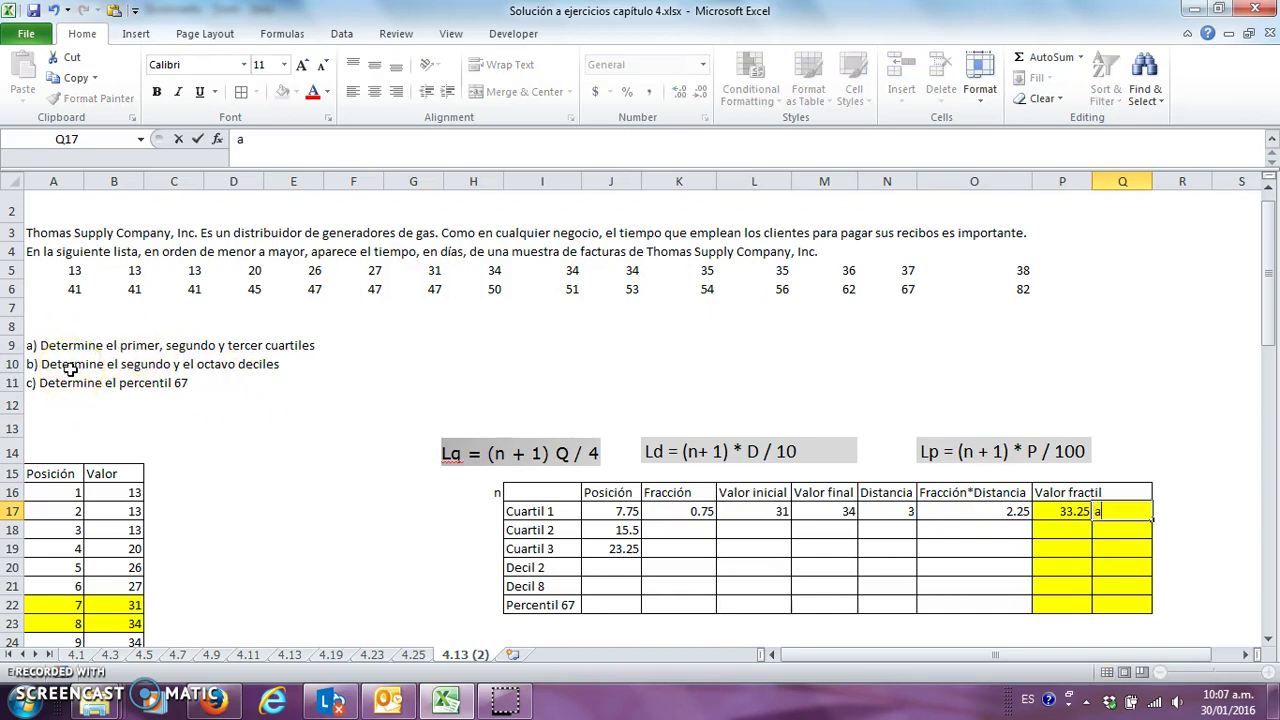
{"action": "key", "text": "Return"}
{"action": "key", "text": "Left"}
{"action": "key", "text": "Left"}
{"action": "key", "text": "Left"}
{"action": "key", "text": "Left"}
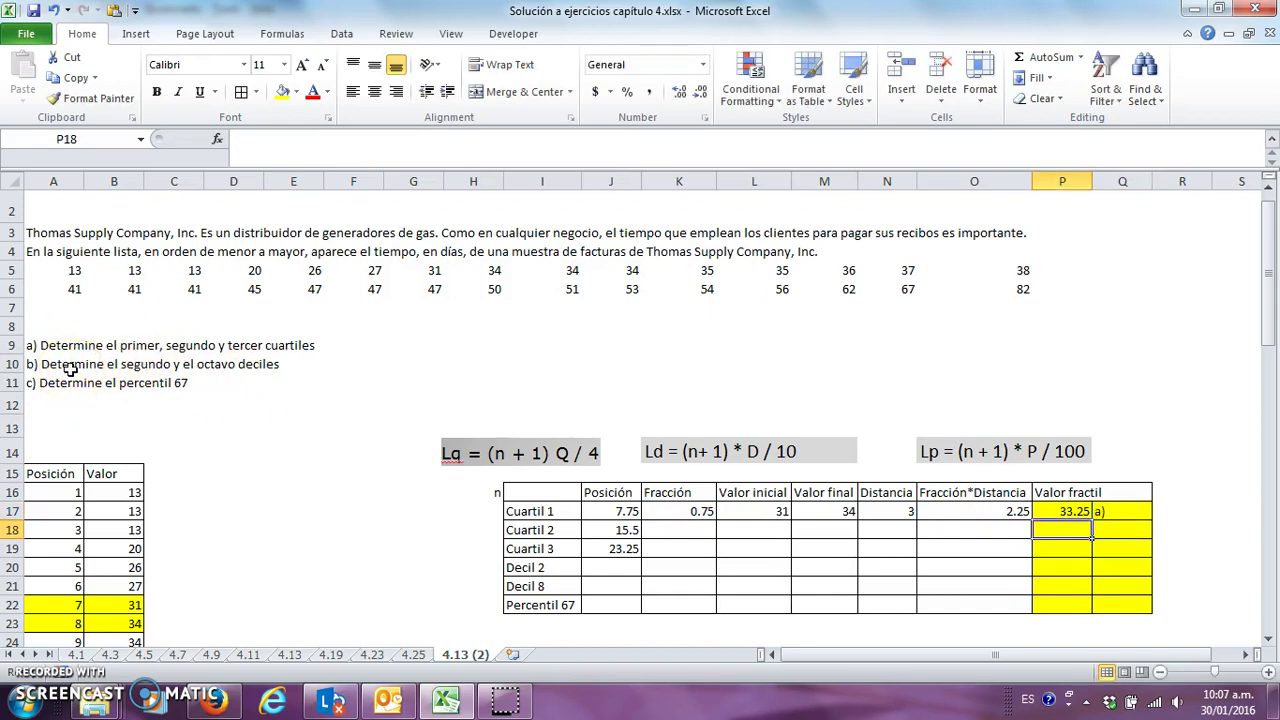
- Highlight positions 15 and 16 with their values (A30:B31) in yellow for the Cuartil 2 position
{"action": "key", "text": "Left"}
{"action": "key", "text": "Left"}
{"action": "key", "text": "Left"}
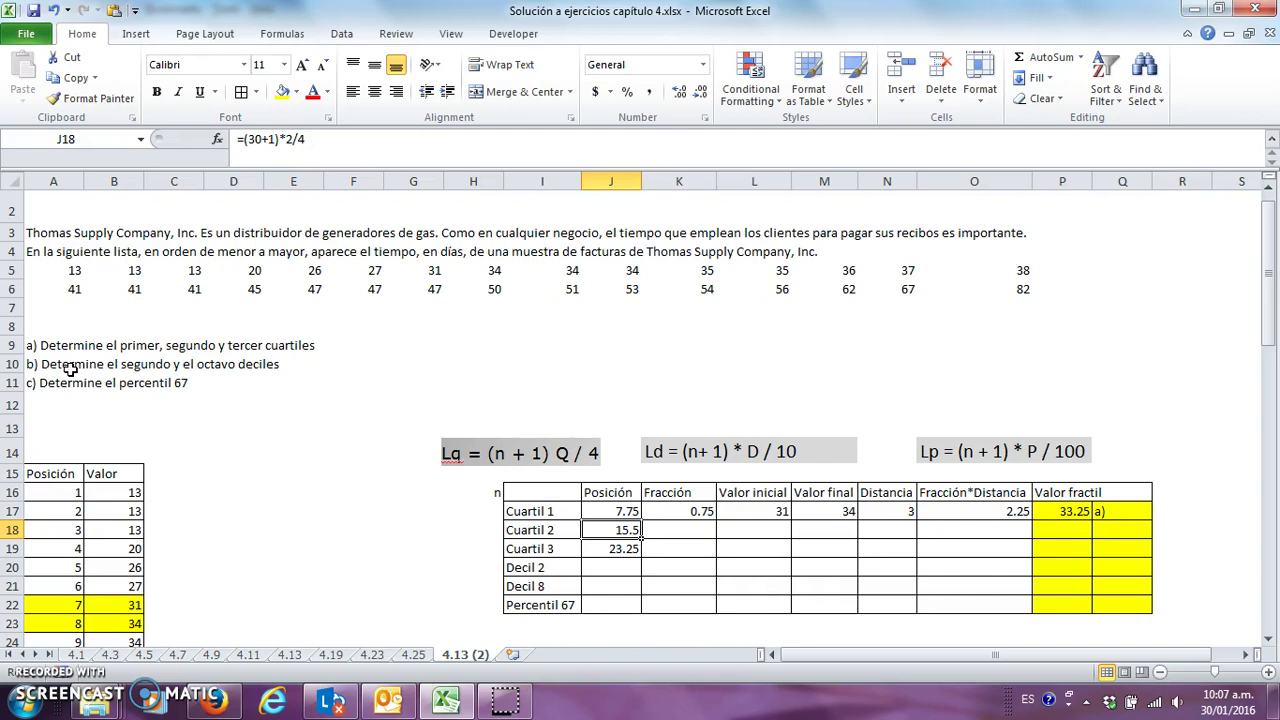
{"action": "left_click_drag", "start_coordinate": [1270, 260], "coordinate": [1270, 340]}
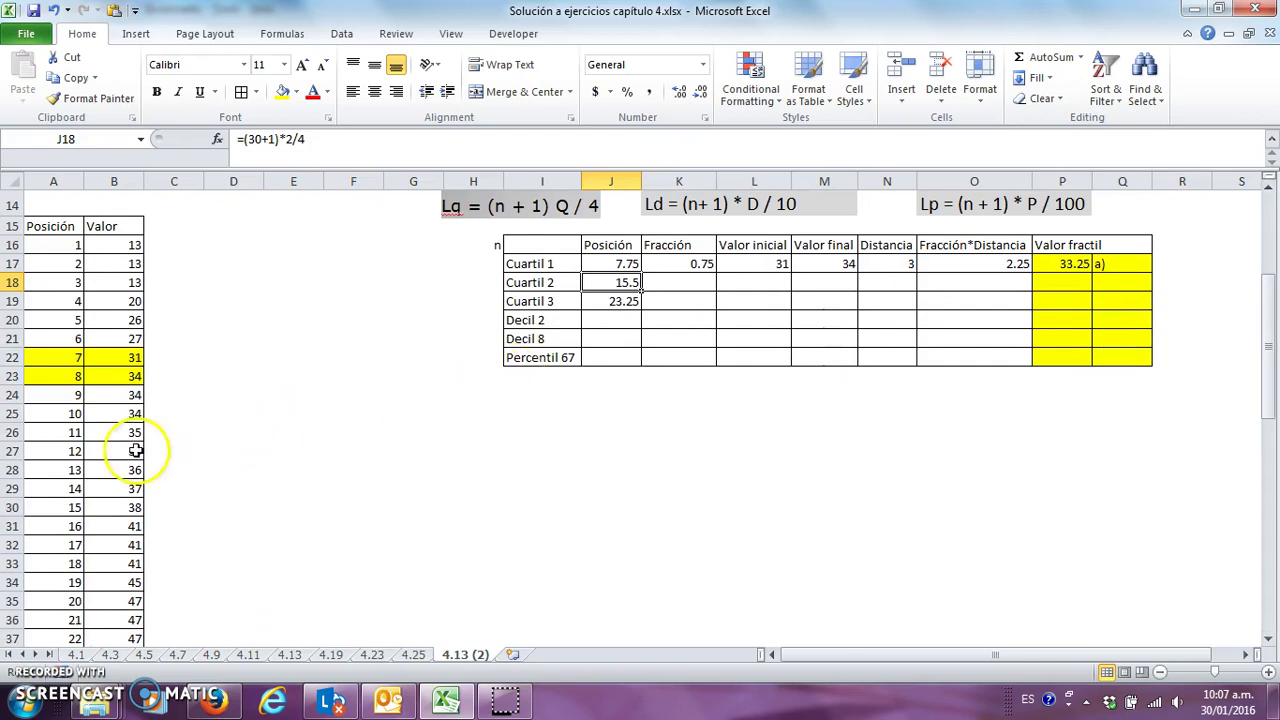
{"action": "left_click", "coordinate": [61, 509]}
{"action": "left_click_drag", "start_coordinate": [61, 509], "coordinate": [103, 520]}
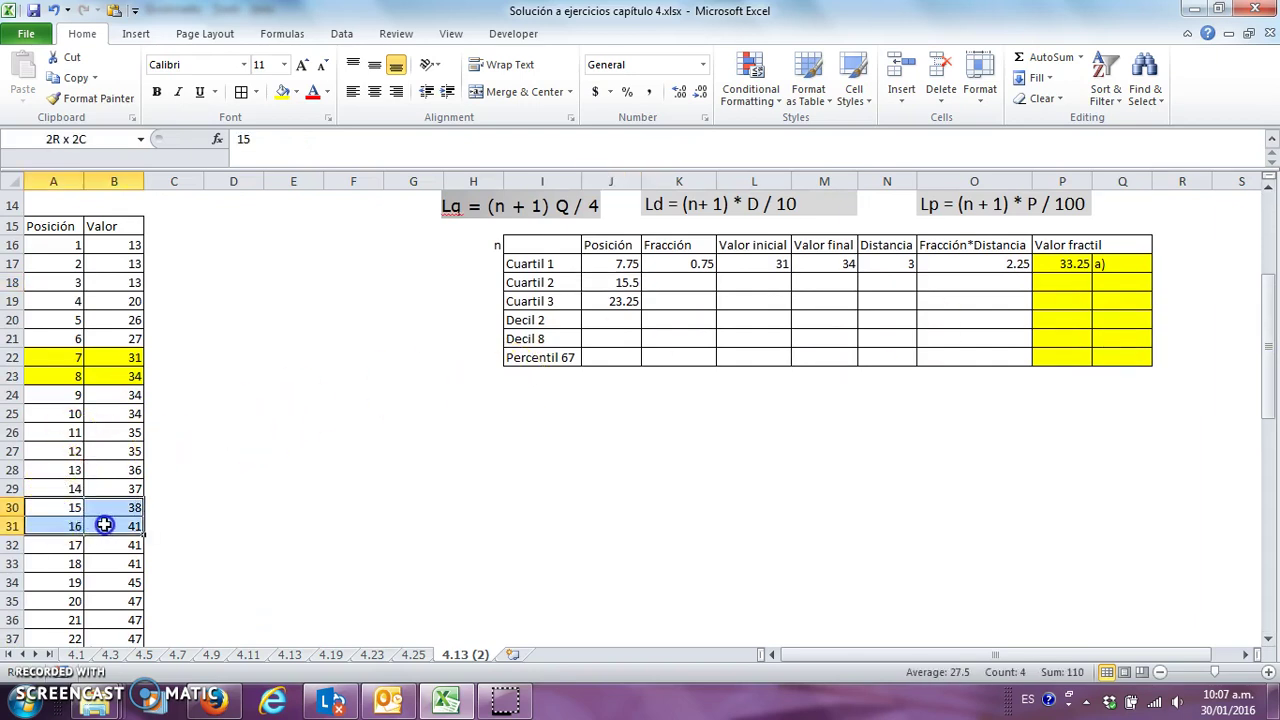
{"action": "left_click", "coordinate": [284, 91]}
- Remove the yellow fill from positions 7 and 8 and their values in A22:B23
{"action": "left_click", "coordinate": [61, 364]}
{"action": "left_click_drag", "start_coordinate": [61, 364], "coordinate": [97, 381]}
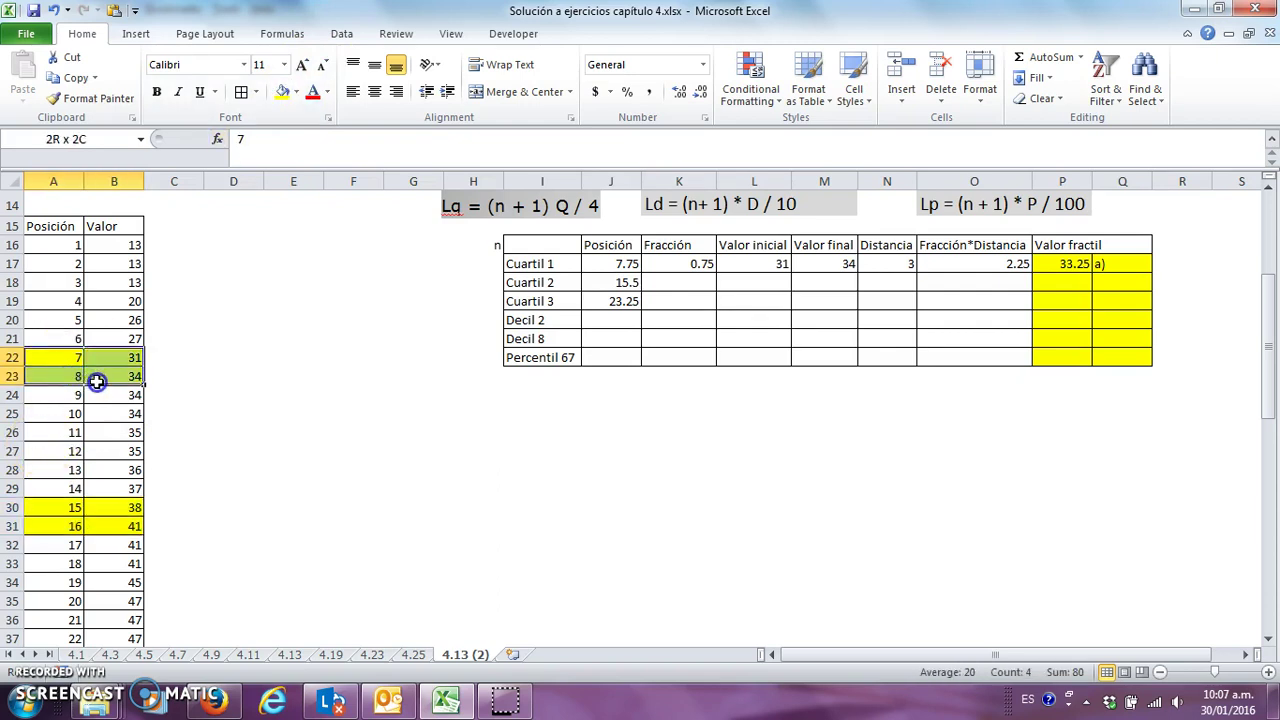
{"action": "left_click", "coordinate": [296, 91]}
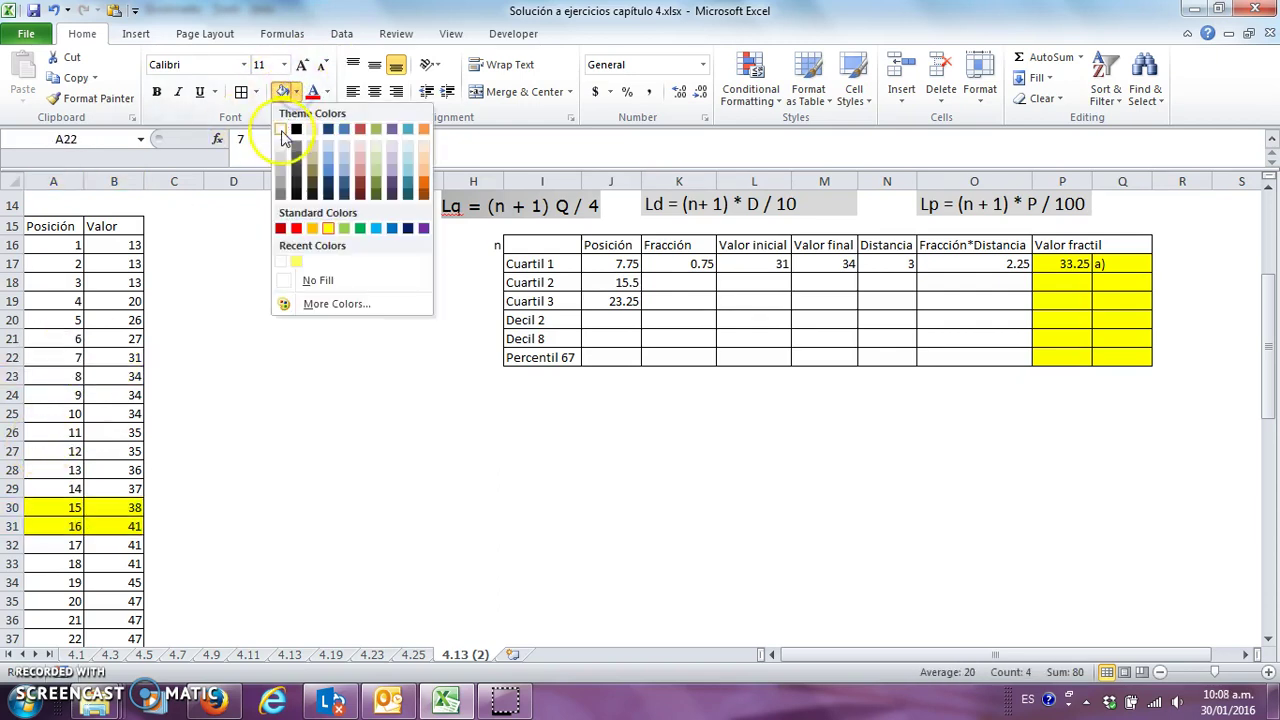
{"action": "left_click", "coordinate": [305, 284]}
- Check the values at positions 15 and 16 and enter 0.5 as the Cuartil 2 Fracción in K18
{"action": "left_click", "coordinate": [74, 511]}
{"action": "key", "text": "Down"}
{"action": "left_click", "coordinate": [125, 508]}
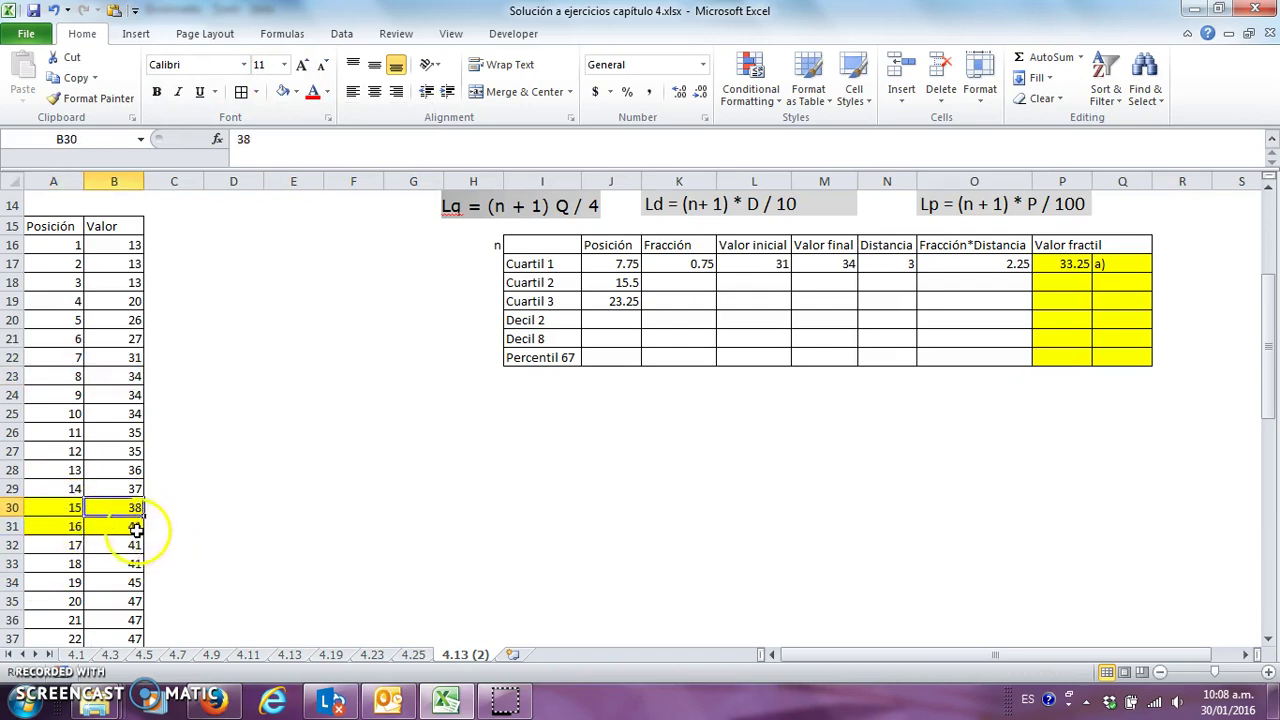
{"action": "left_click", "coordinate": [134, 528]}
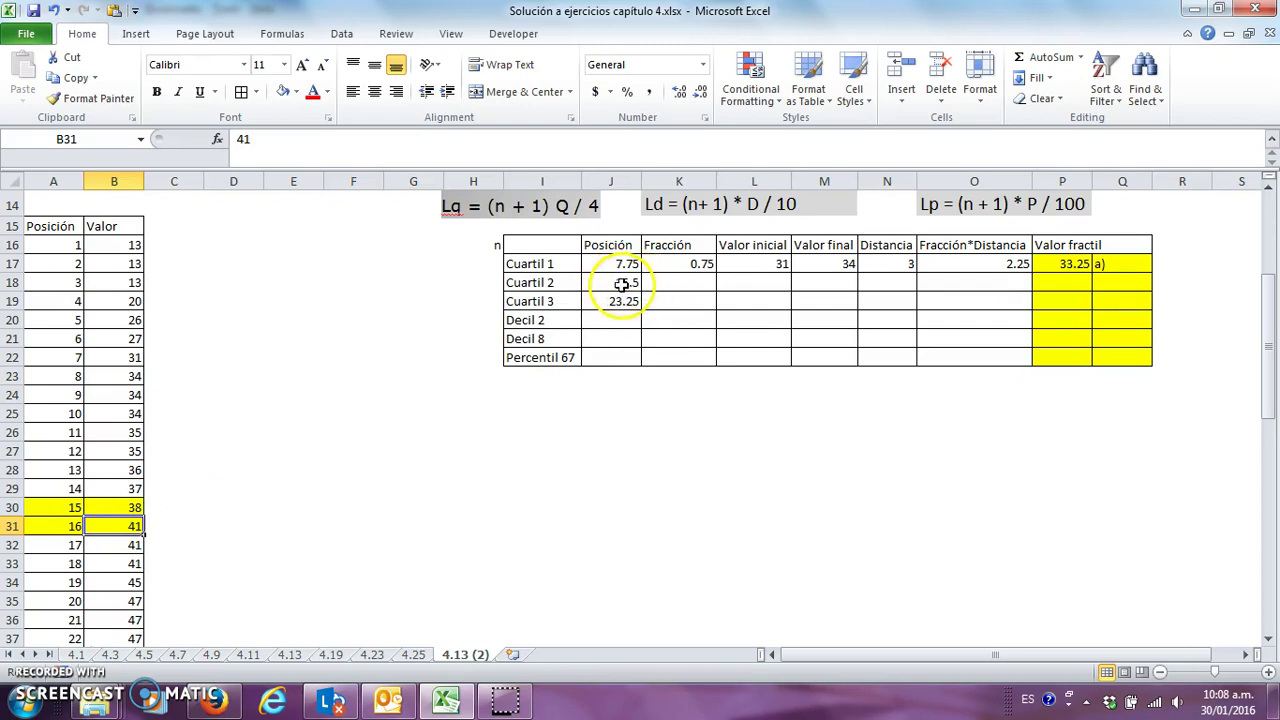
{"action": "left_click", "coordinate": [692, 287]}
{"action": "type", "text": "0.5"}
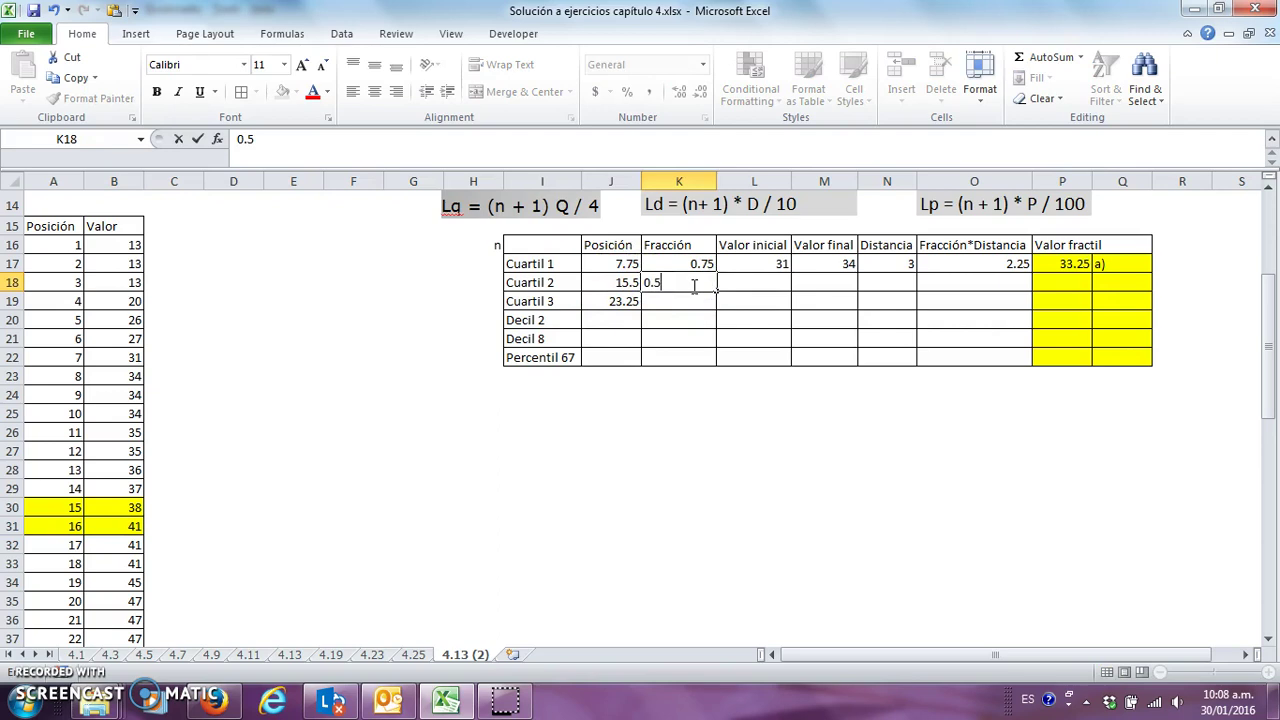
{"action": "key", "text": "Return"}
- Enter 38 as the Cuartil 2 Valor inicial in L18 and 41 as its Valor final in M18
{"action": "left_click", "coordinate": [692, 287]}
{"action": "key", "text": "Right"}
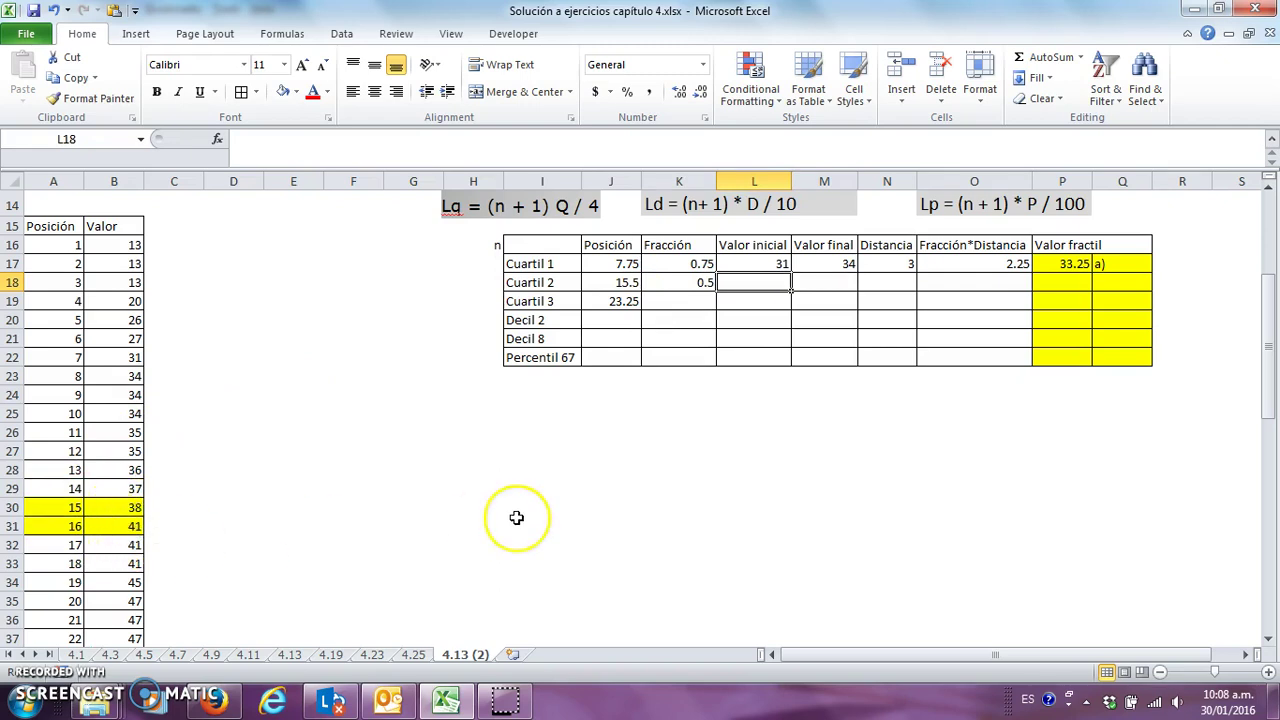
{"action": "type", "text": "38"}
{"action": "key", "text": "Tab"}
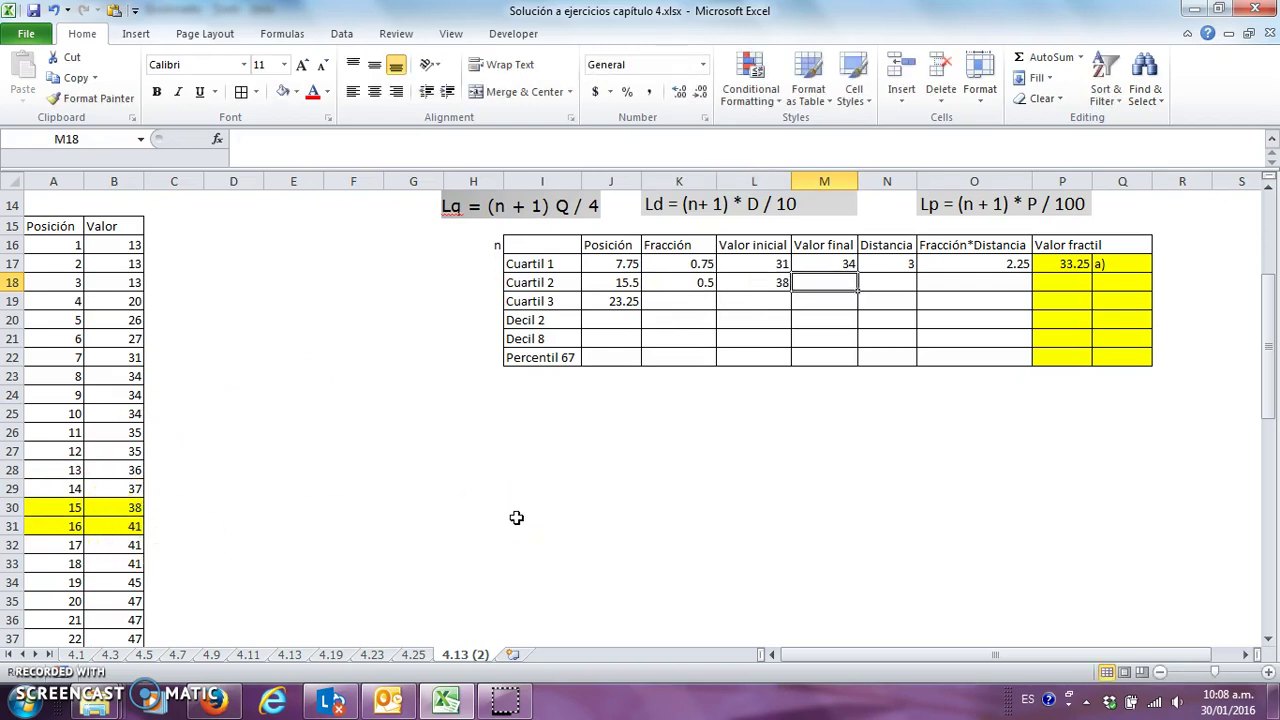
{"action": "type", "text": "41"}
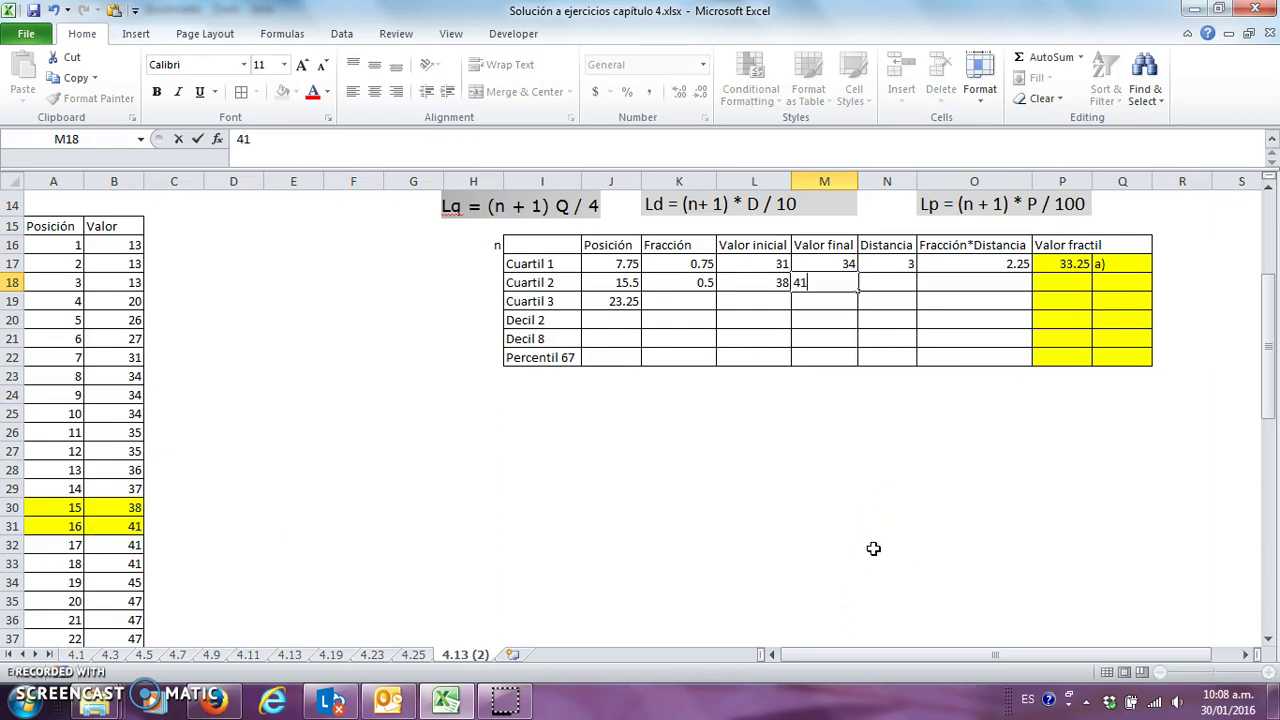
{"action": "key", "text": "Return"}
{"action": "left_click", "coordinate": [806, 300]}
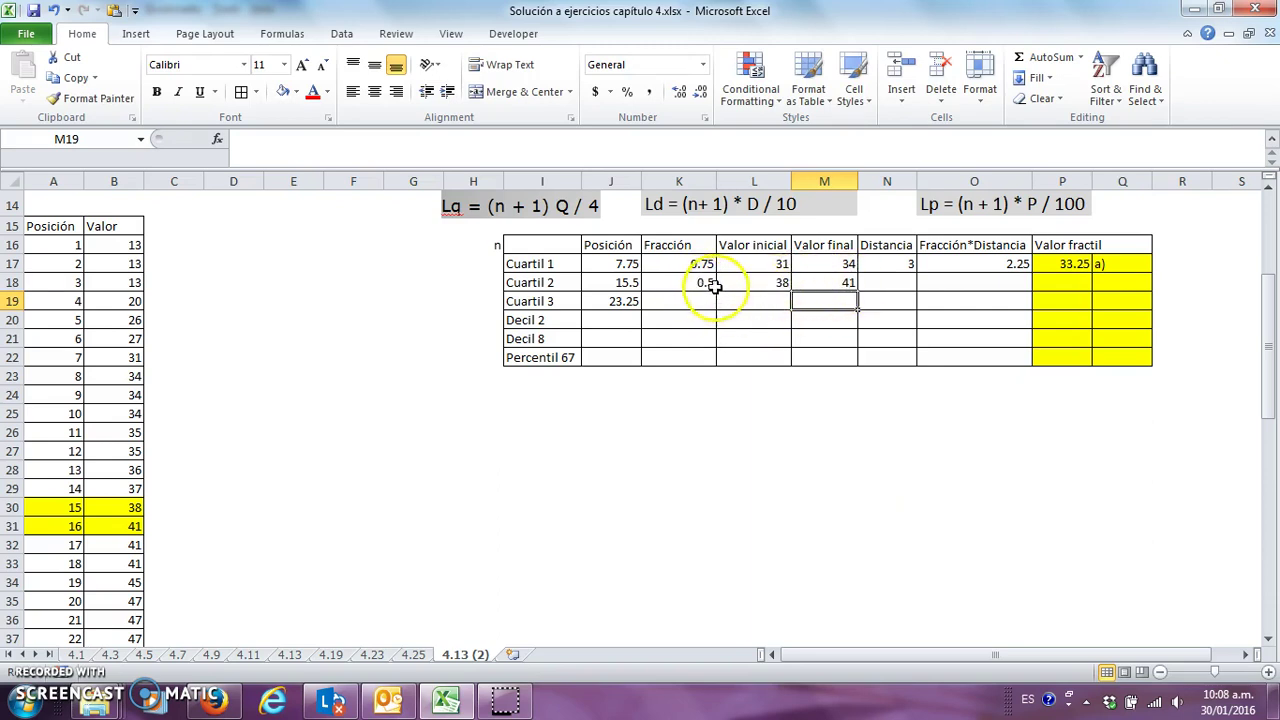
- Calculate the Cuartil 2 Distancia in N18 with the formula =M18-L18
{"action": "left_click", "coordinate": [819, 285]}
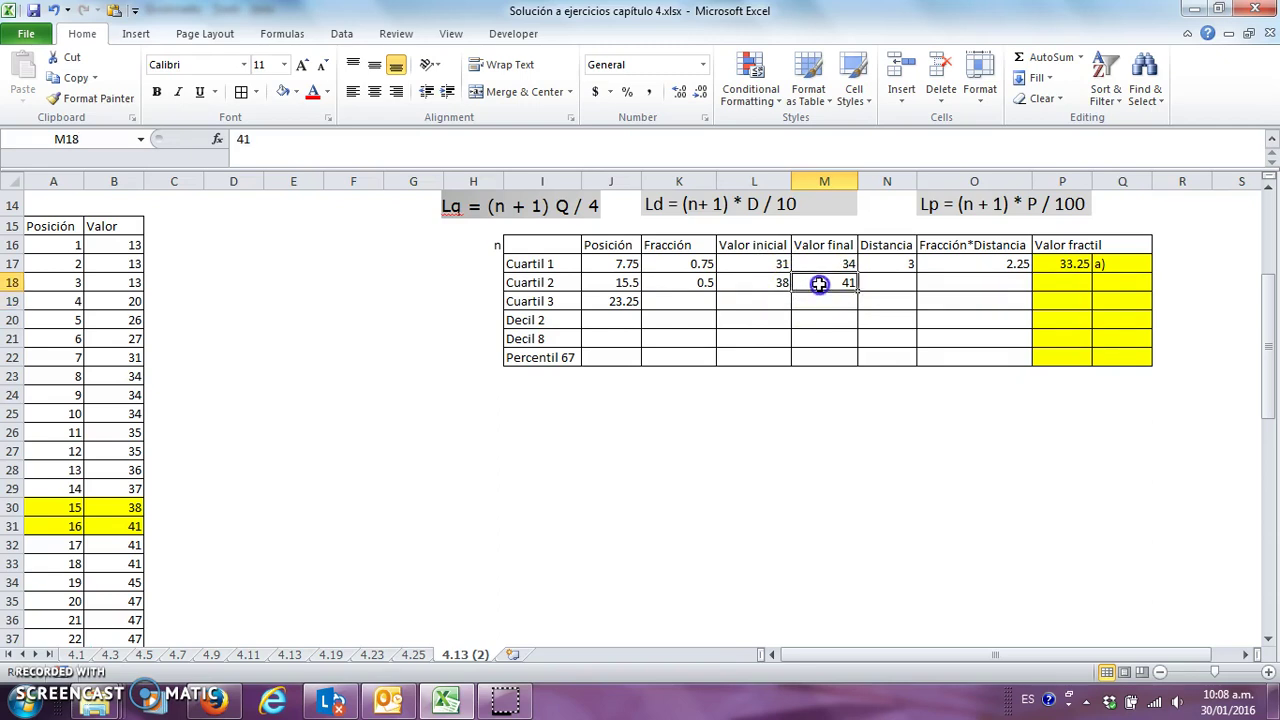
{"action": "left_click", "coordinate": [895, 283]}
{"action": "type", "text": "="}
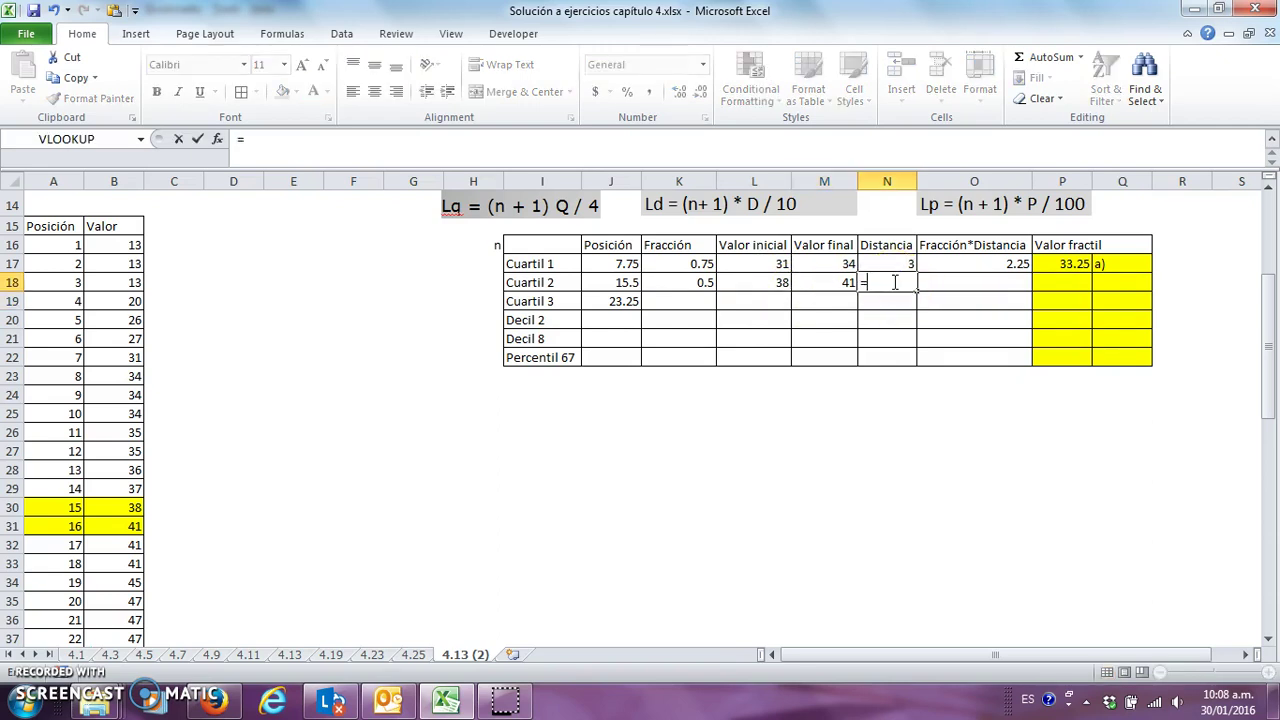
{"action": "left_click", "coordinate": [826, 279]}
{"action": "type", "text": "-"}
{"action": "left_click", "coordinate": [757, 280]}
{"action": "key", "text": "Return"}
{"action": "key", "text": "Up"}
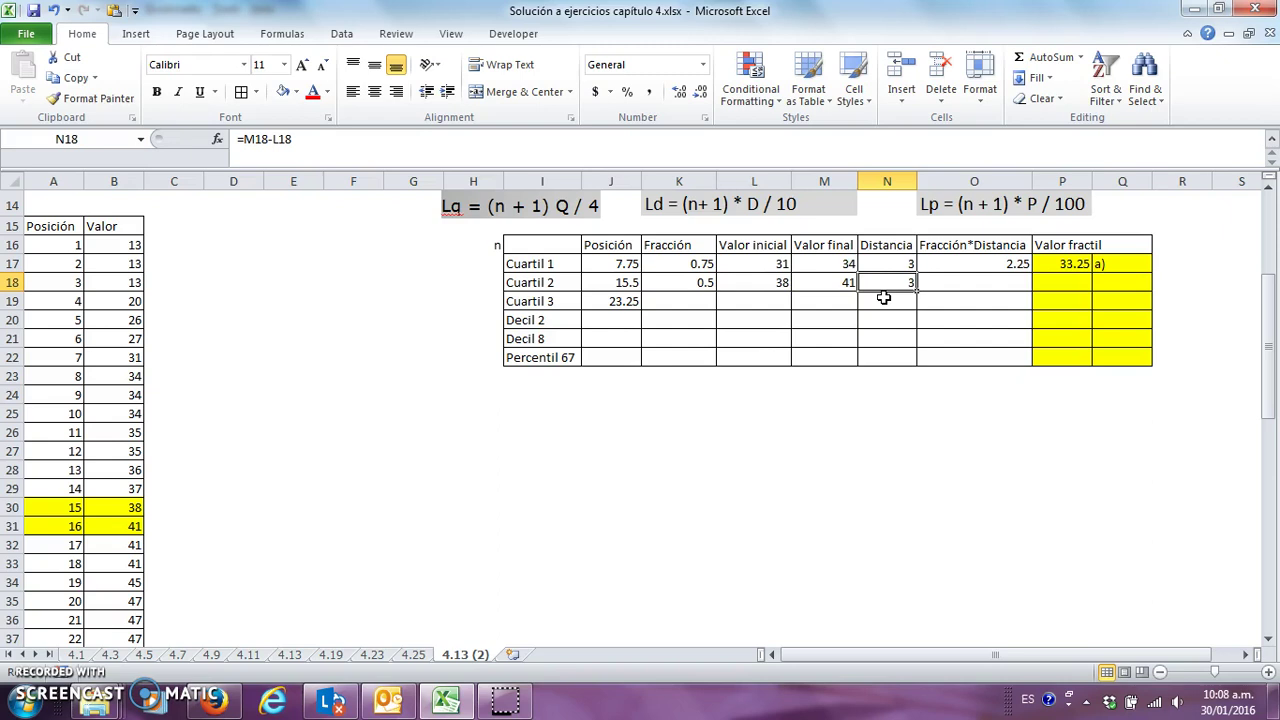
- Calculate Fracción*Distancia for Cuartil 2 in O18 with the formula =N18*K18
{"action": "left_click", "coordinate": [969, 282]}
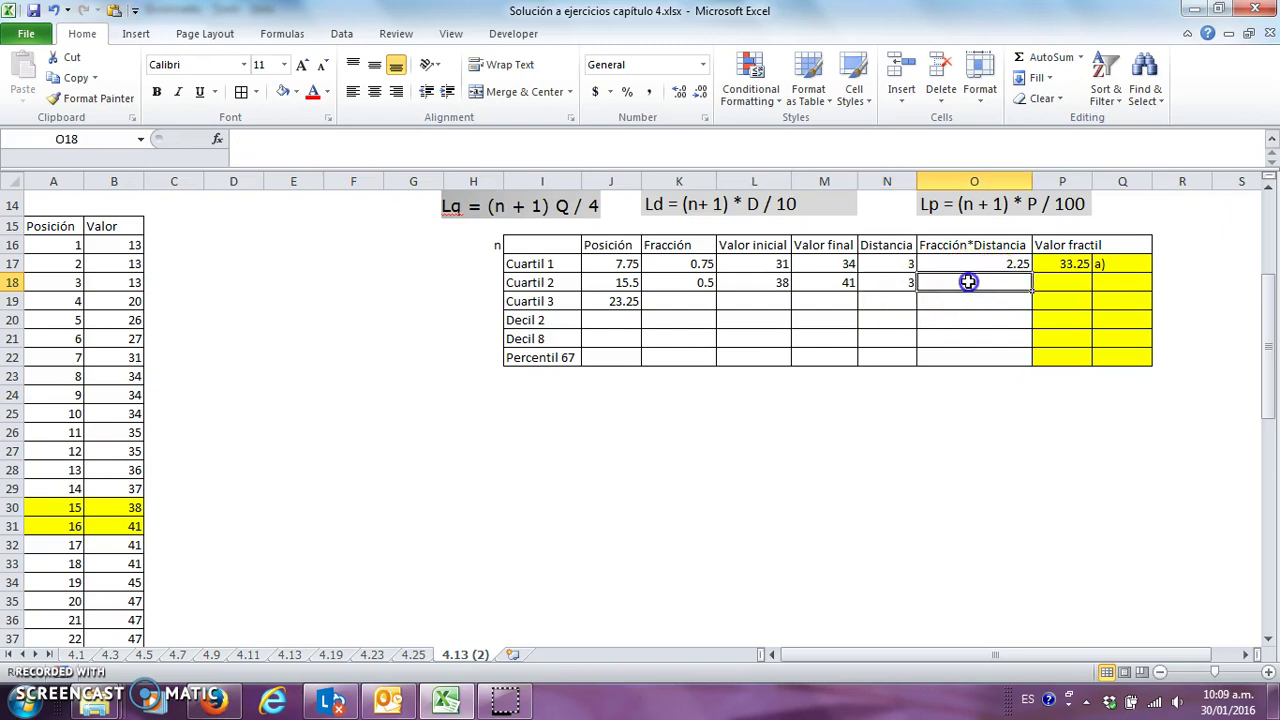
{"action": "type", "text": "="}
{"action": "left_click", "coordinate": [903, 284]}
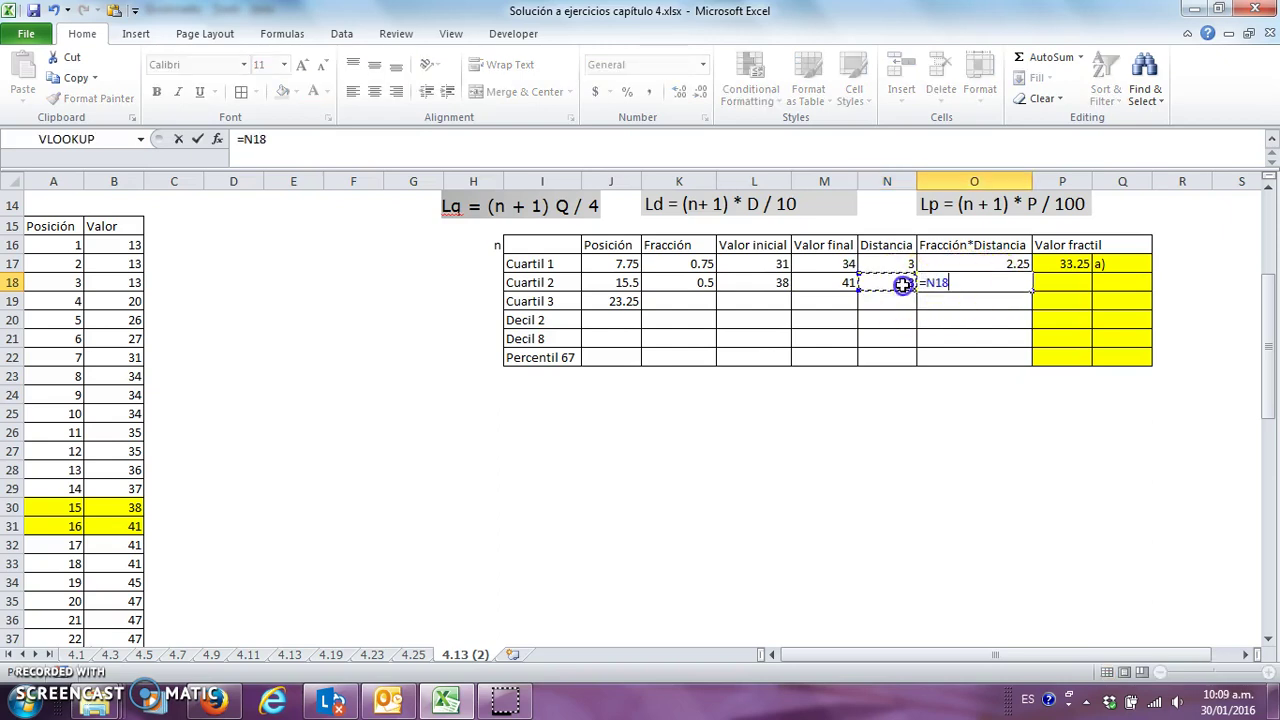
{"action": "type", "text": "*"}
{"action": "left_click", "coordinate": [689, 283]}
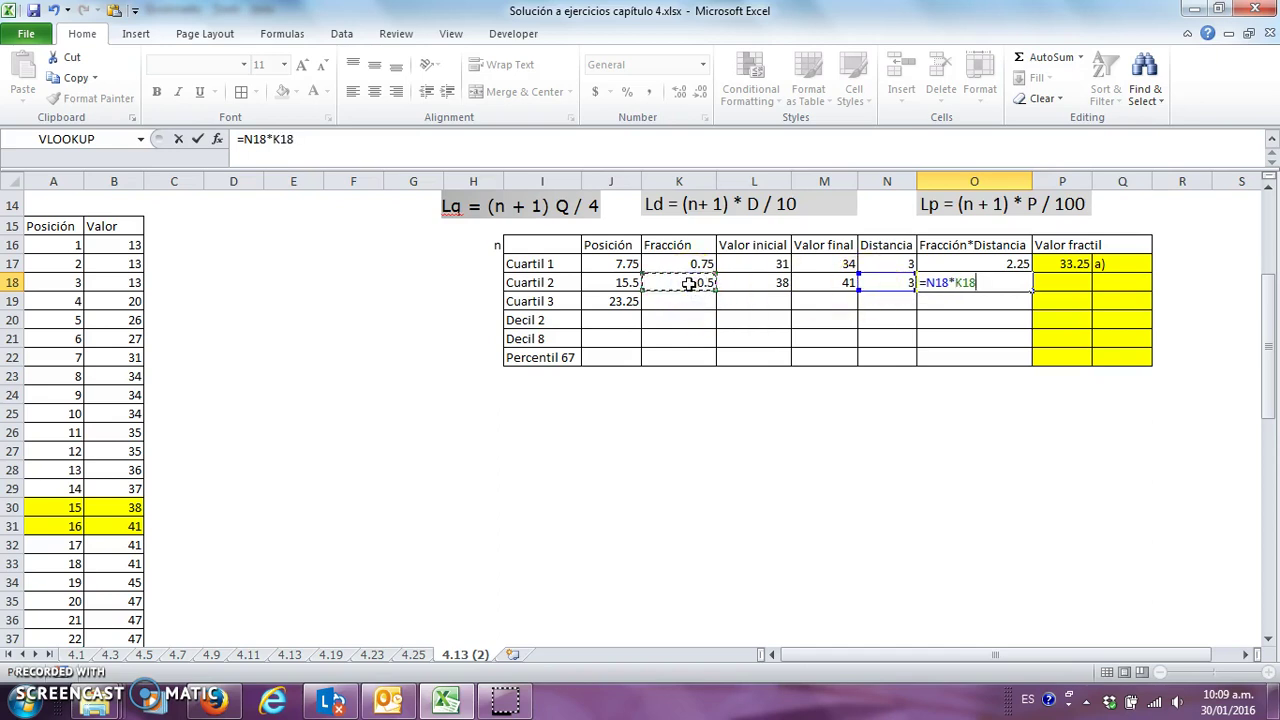
{"action": "key", "text": "Return"}
{"action": "key", "text": "Up"}
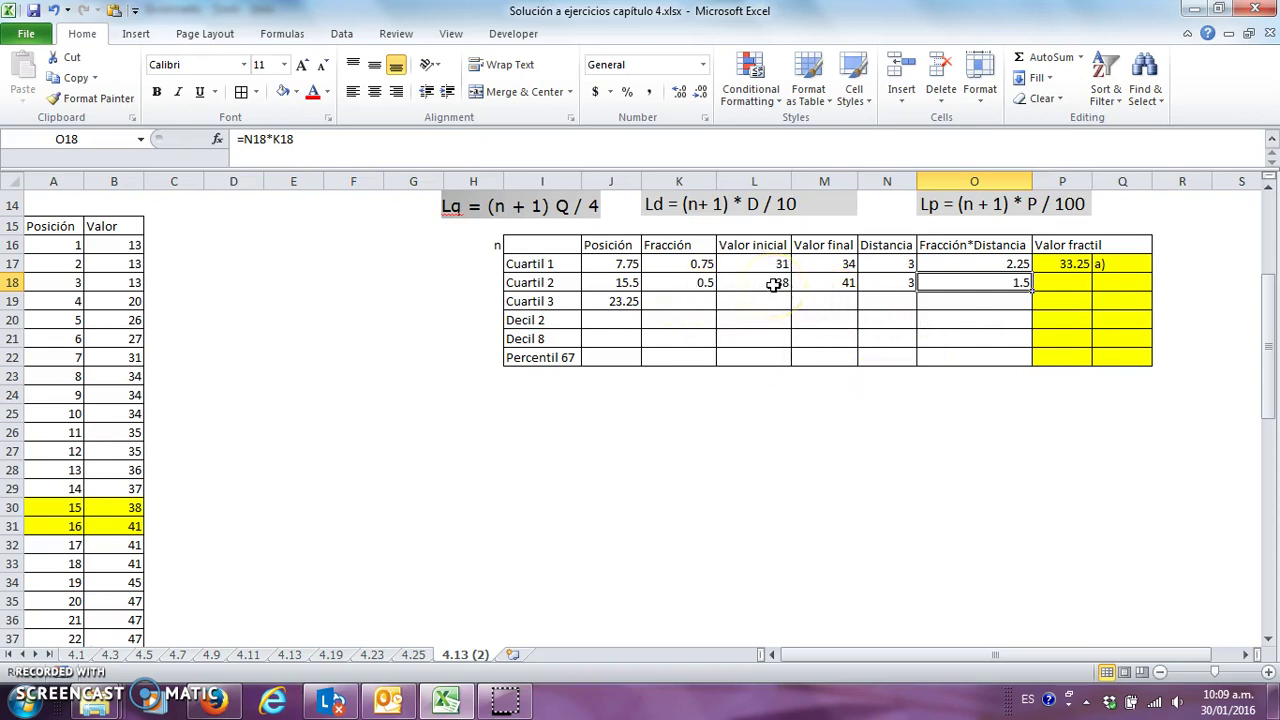
- Calculate the Cuartil 2 Valor fractil in P18 with the formula =L18+O18 and label it a) in Q18
{"action": "key", "text": "Right"}
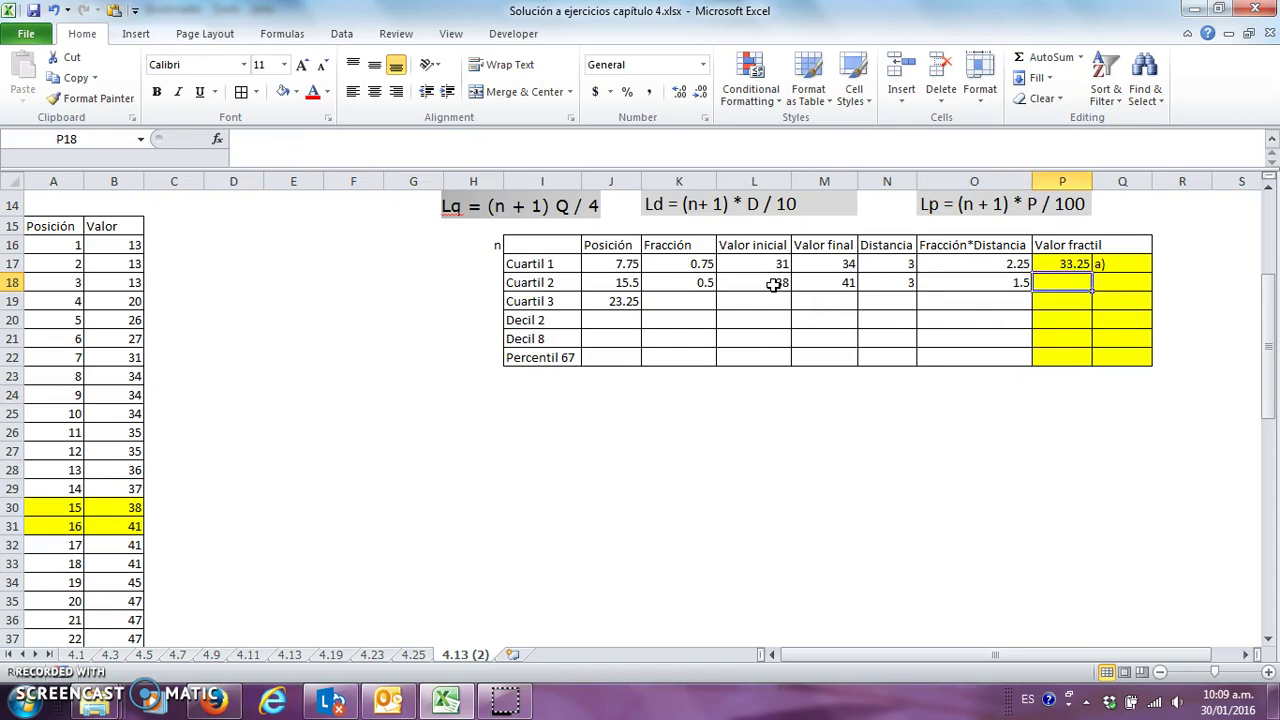
{"action": "type", "text": "="}
{"action": "left_click", "coordinate": [775, 285]}
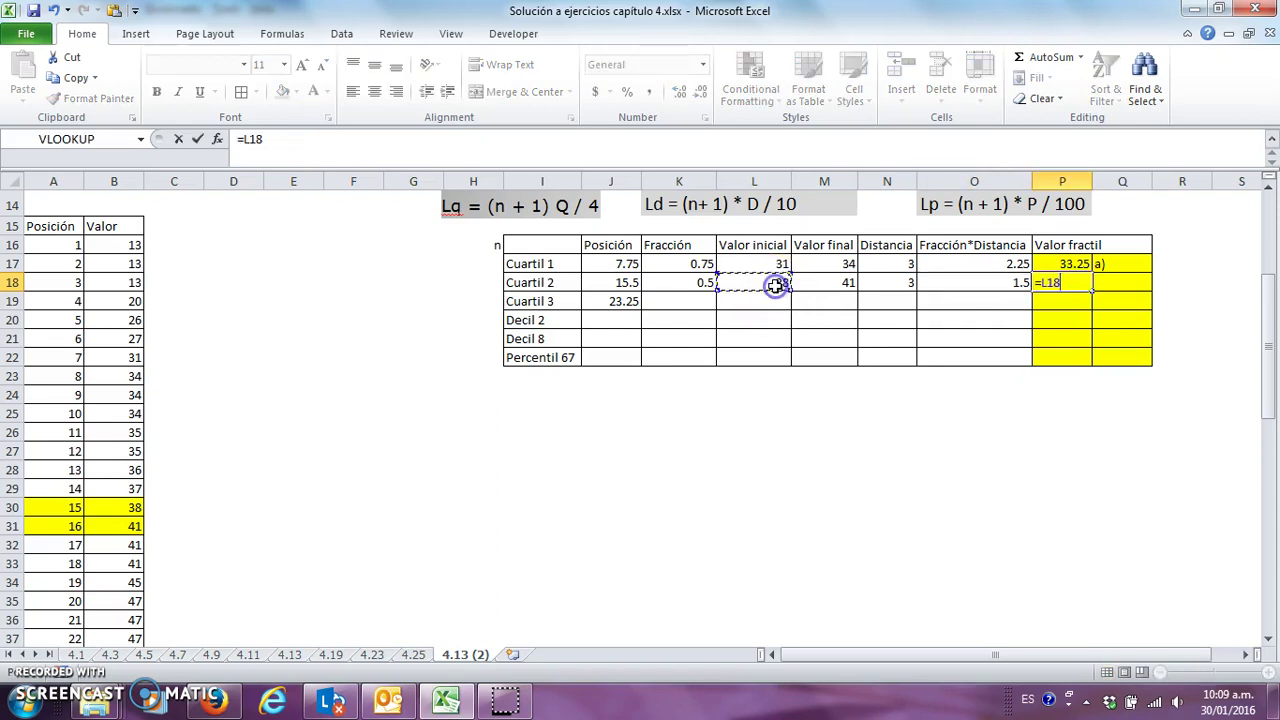
{"action": "left_click", "coordinate": [997, 283]}
{"action": "key", "text": "Return"}
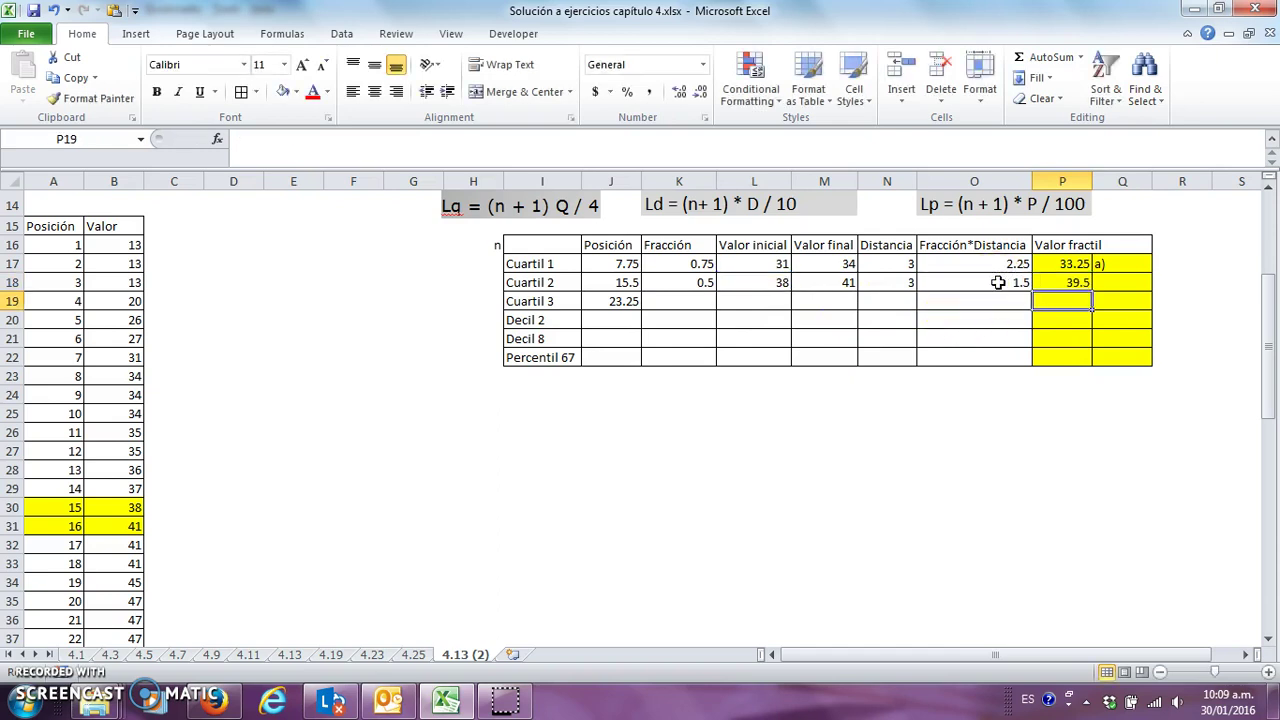
{"action": "key", "text": "Up"}
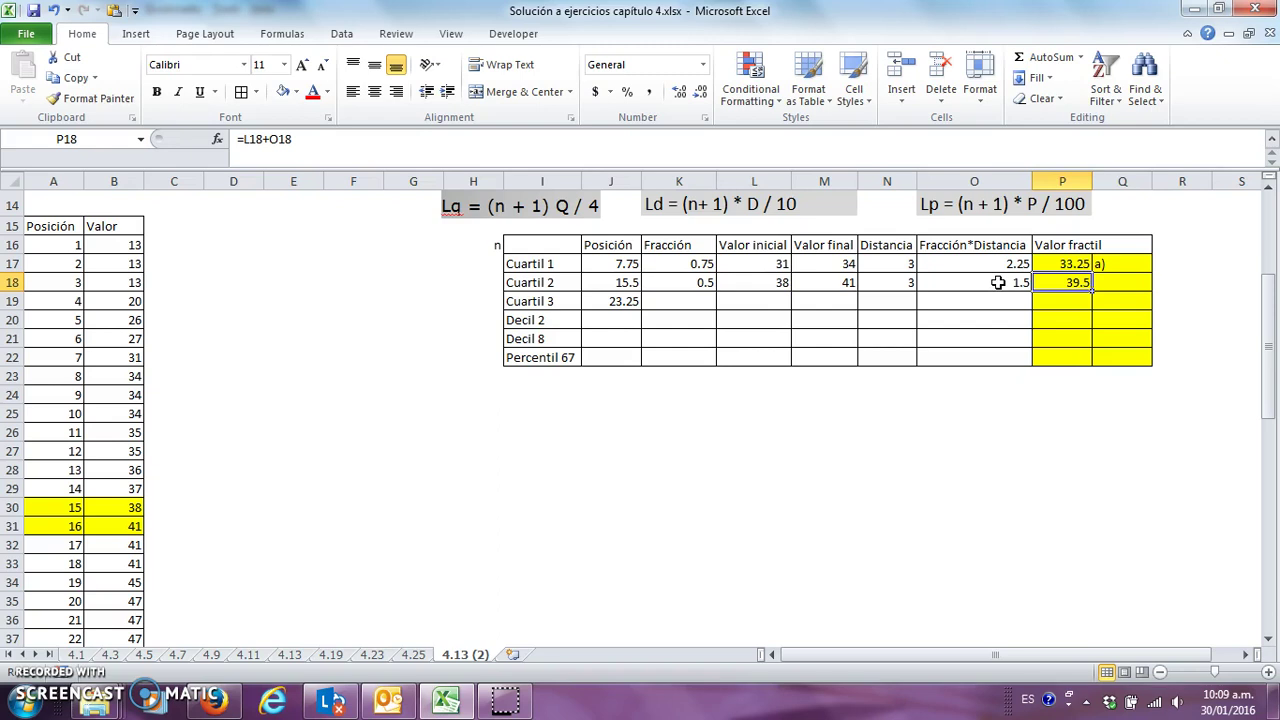
{"action": "key", "text": "Right"}
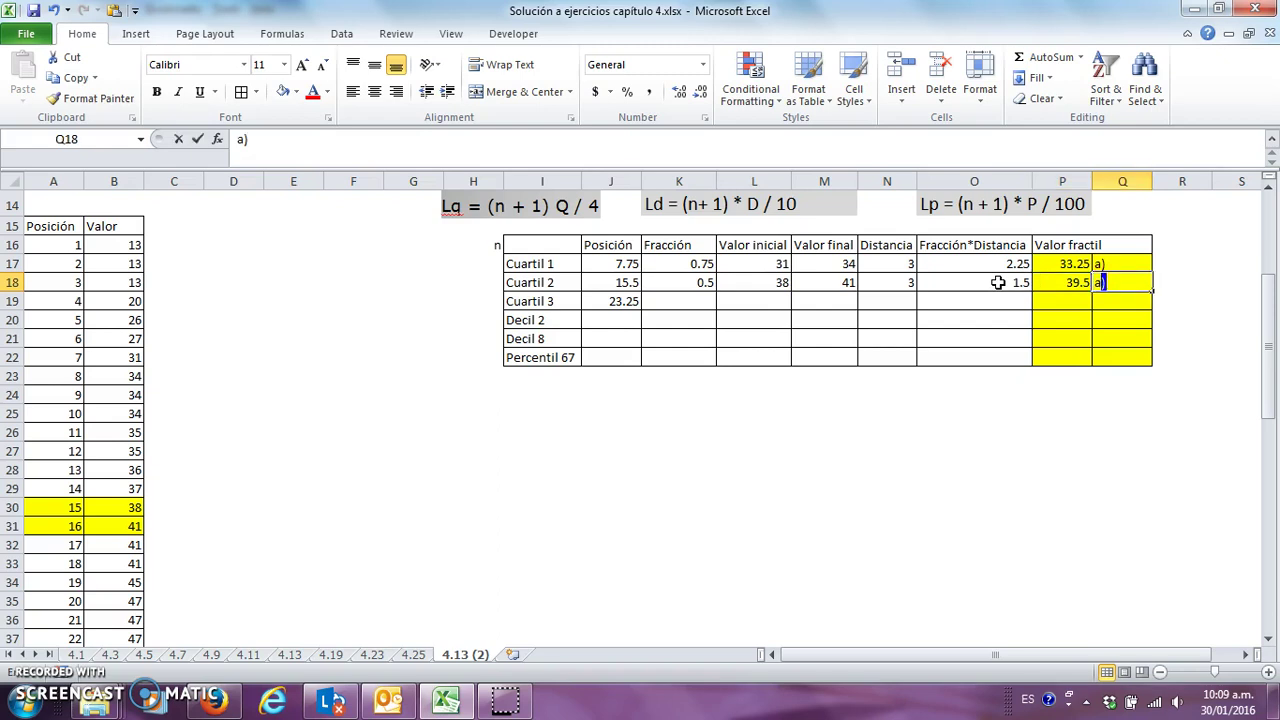
{"action": "key", "text": "Return"}
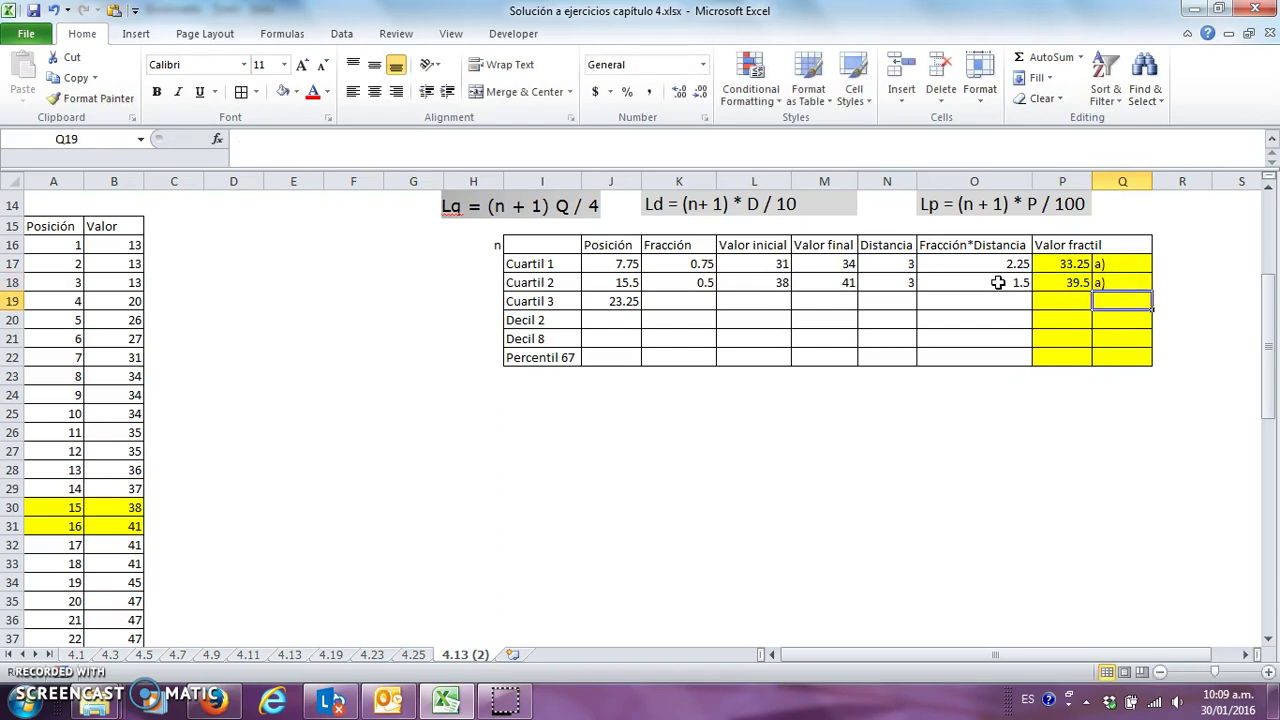
- Check the Cuartil 3 position in J19 and clear the yellow fill from positions 15 and 16 (A30:B31)
{"action": "key", "text": "Left"}
{"action": "key", "text": "Left"}
{"action": "key", "text": "Left"}
{"action": "key", "text": "Left"}
{"action": "key", "text": "Left"}
{"action": "key", "text": "Left"}
{"action": "key", "text": "Left"}
{"action": "key", "text": "Left"}
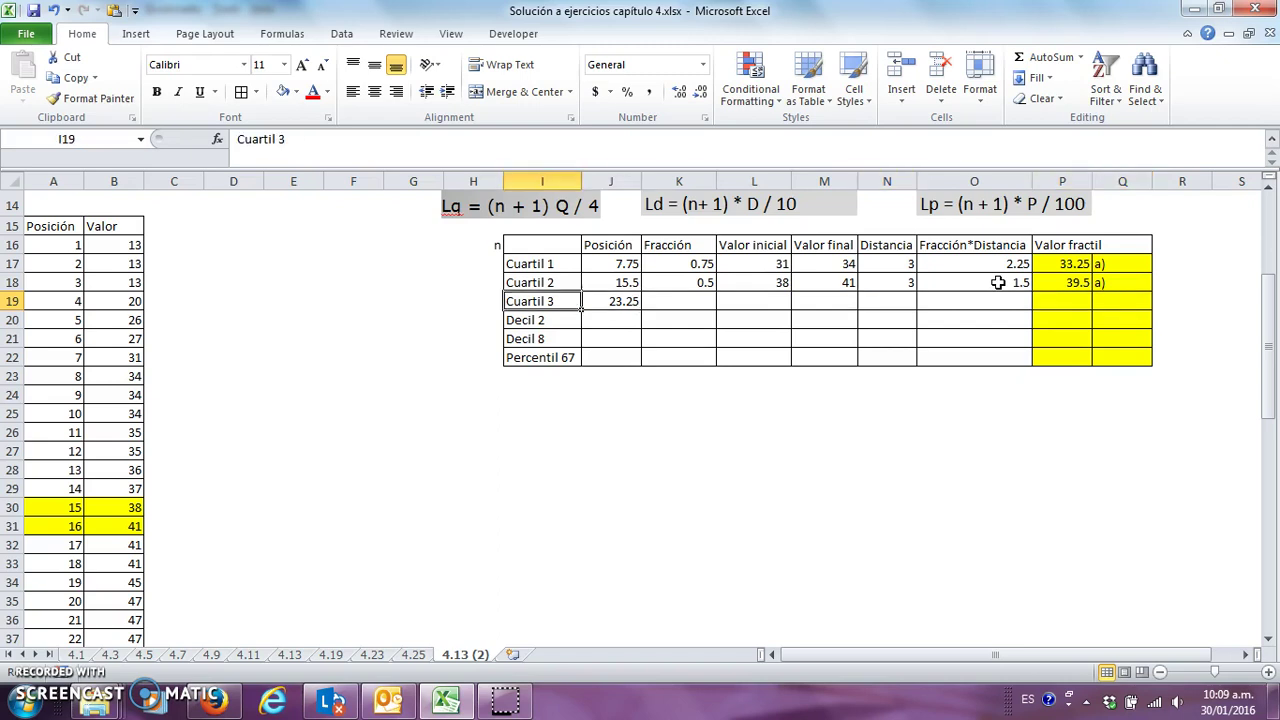
{"action": "key", "text": "Right"}
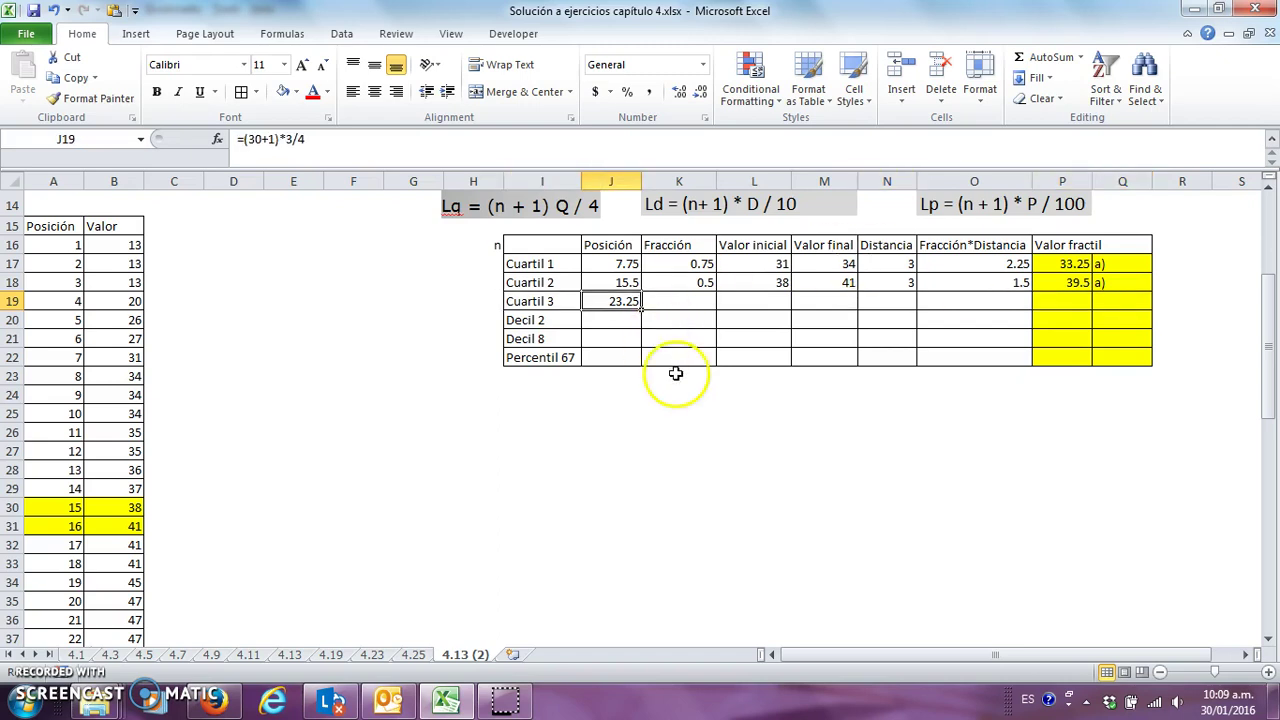
{"action": "left_click_drag", "start_coordinate": [68, 503], "coordinate": [88, 520]}
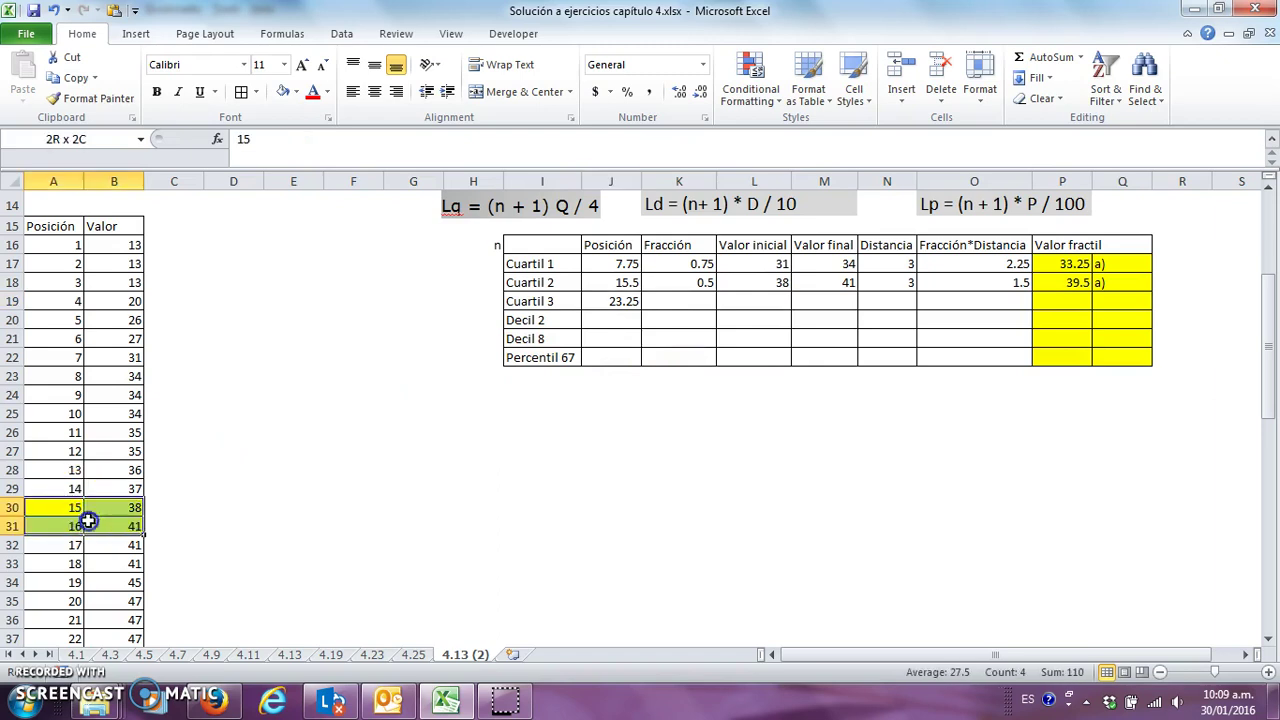
{"action": "left_click", "coordinate": [283, 91]}
{"action": "left_click", "coordinate": [265, 428]}
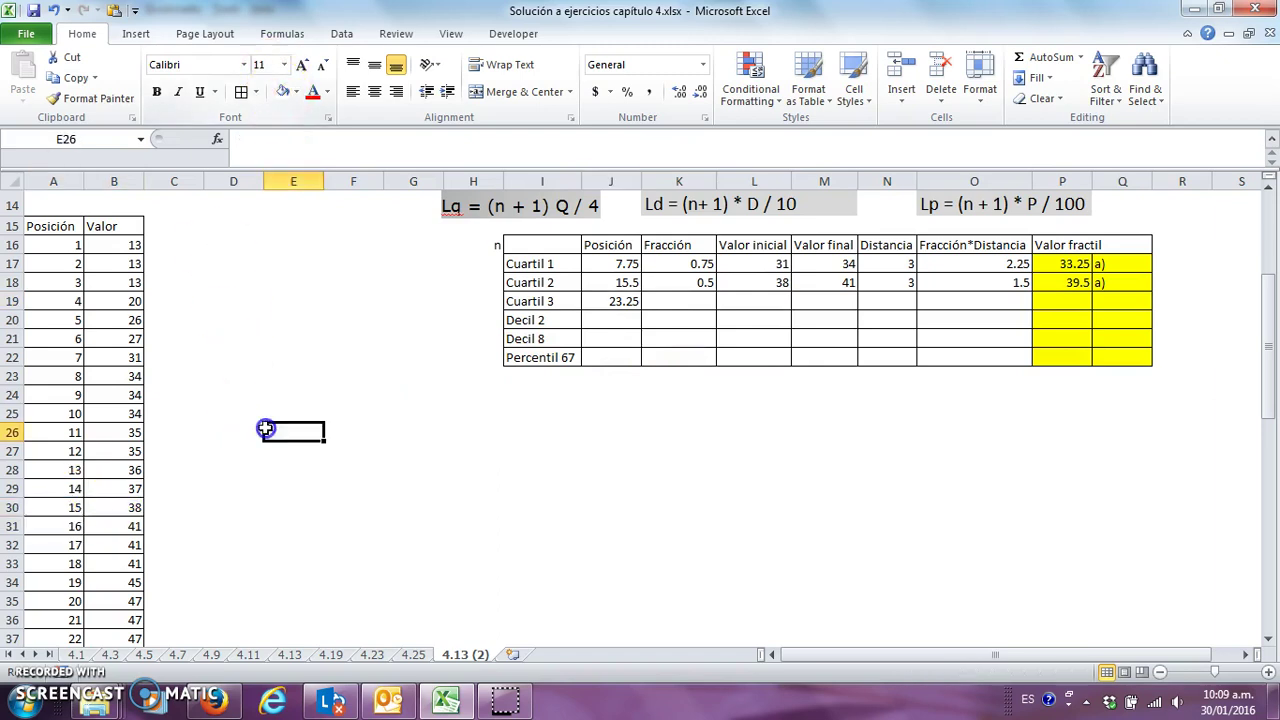
- Highlight positions 23 and 24 with their values (A38:B39) in yellow for Cuartil 3 and check both values
{"action": "left_click_drag", "start_coordinate": [1270, 346], "coordinate": [1268, 368]}
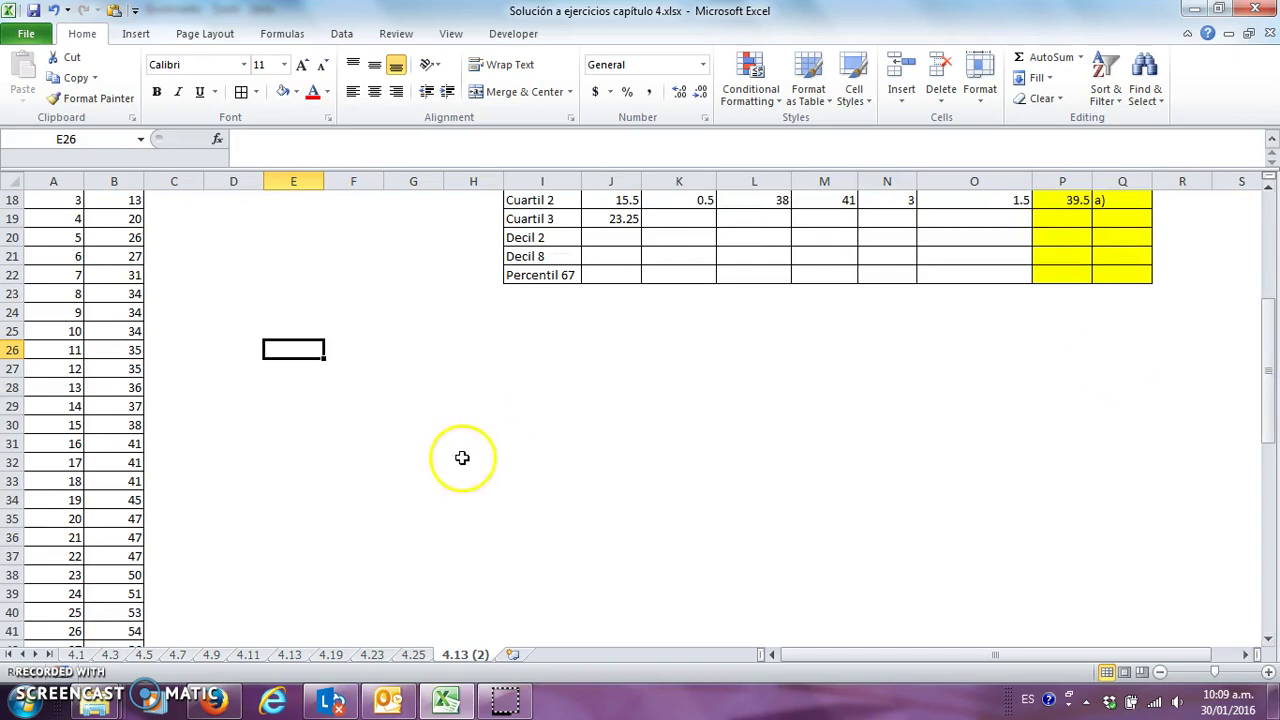
{"action": "left_click", "coordinate": [63, 577]}
{"action": "left_click_drag", "start_coordinate": [63, 577], "coordinate": [107, 591]}
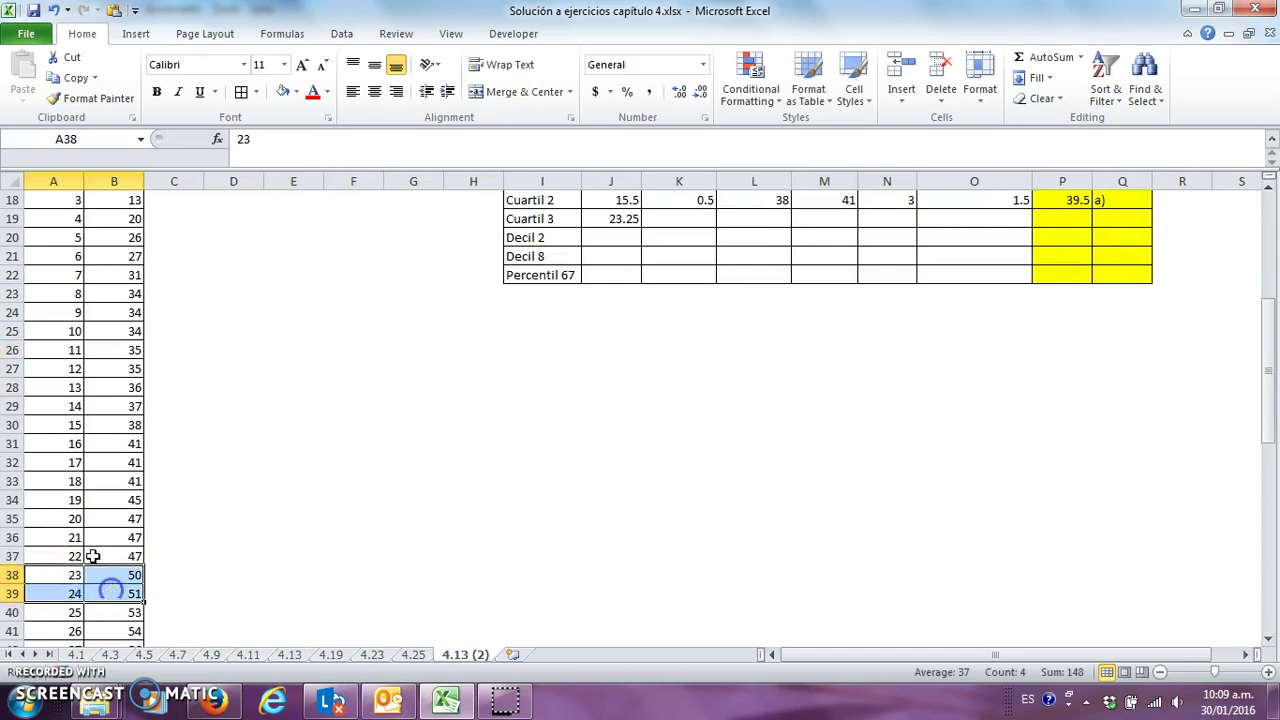
{"action": "left_click", "coordinate": [296, 91]}
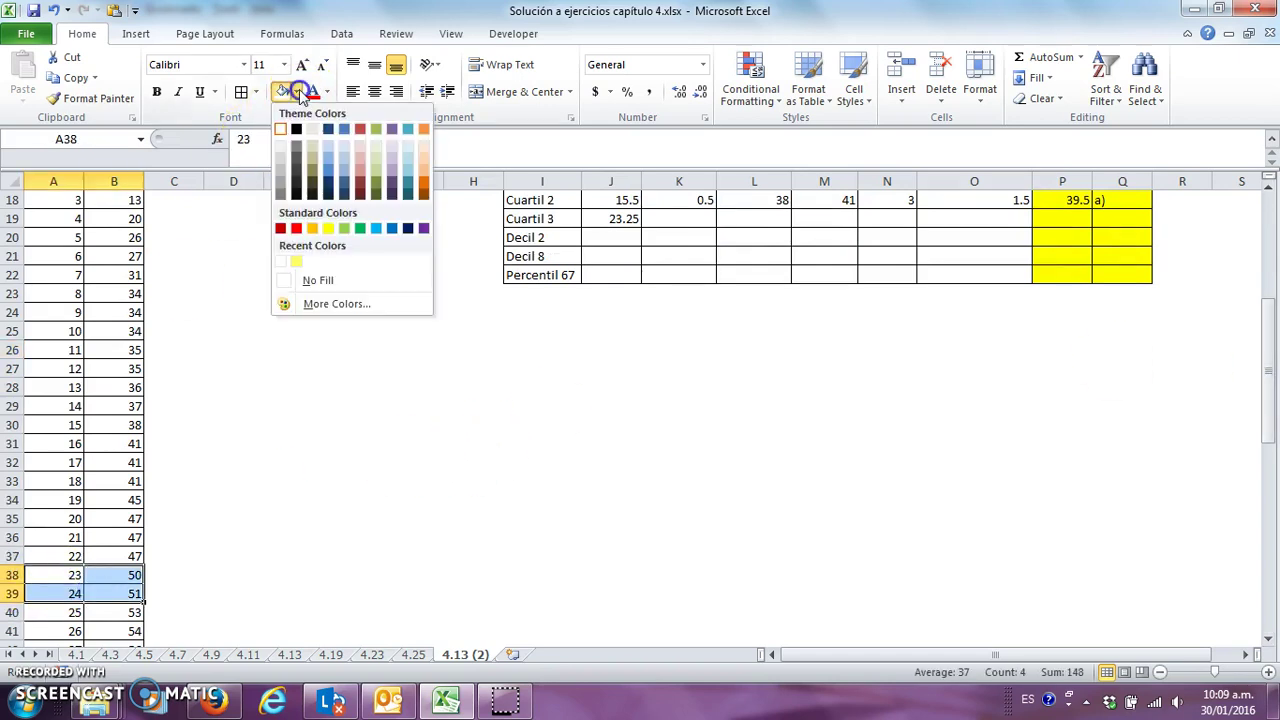
{"action": "left_click", "coordinate": [330, 237]}
{"action": "left_click", "coordinate": [172, 580]}
{"action": "left_click", "coordinate": [135, 578]}
{"action": "key", "text": "Down"}
{"action": "key", "text": "Up"}
{"action": "key", "text": "Down"}
{"action": "key", "text": "Up"}
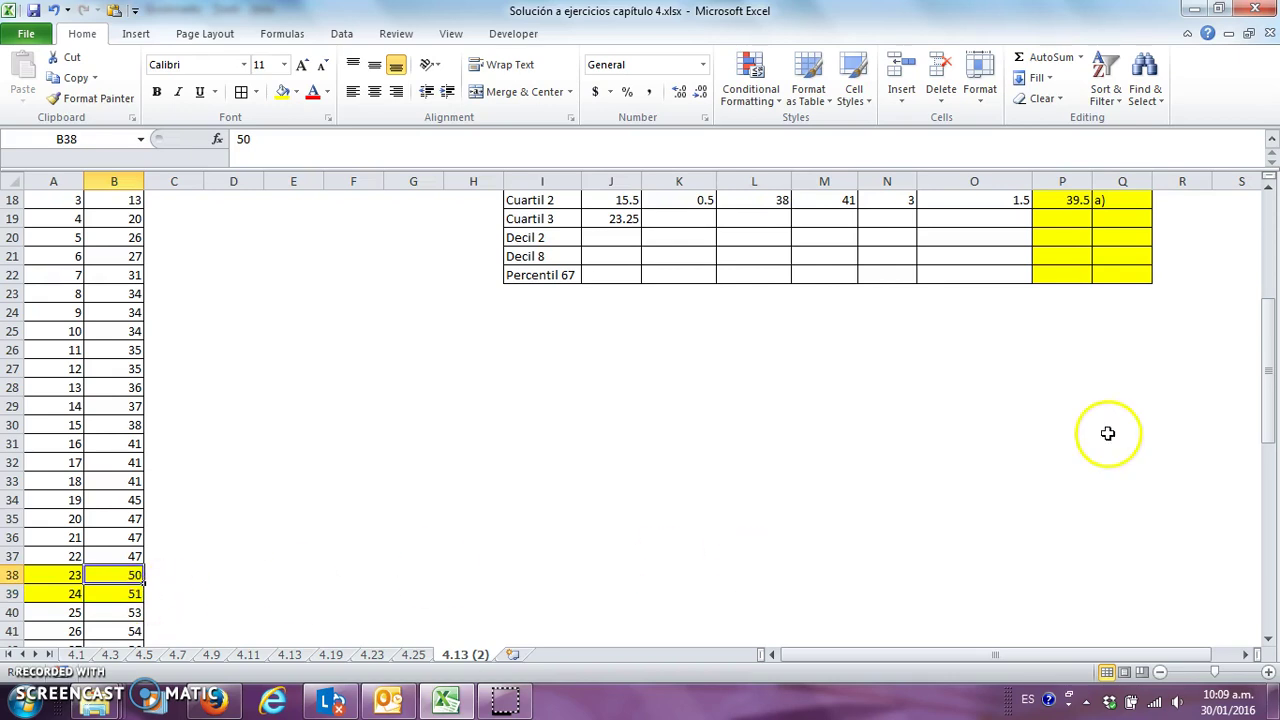
- Enter 0.25 as the Fracción for Cuartil 3 in K19
{"action": "left_click", "coordinate": [1268, 187]}
{"action": "left_click", "coordinate": [1268, 187]}
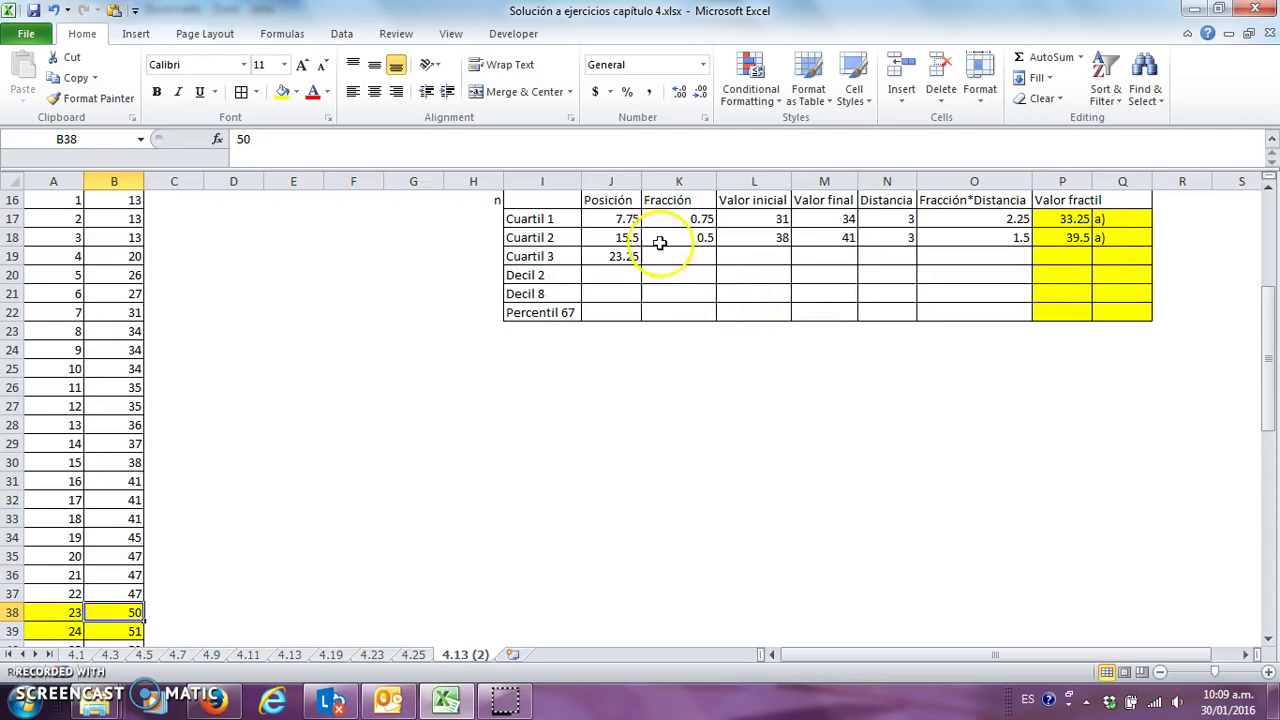
{"action": "left_click", "coordinate": [697, 256]}
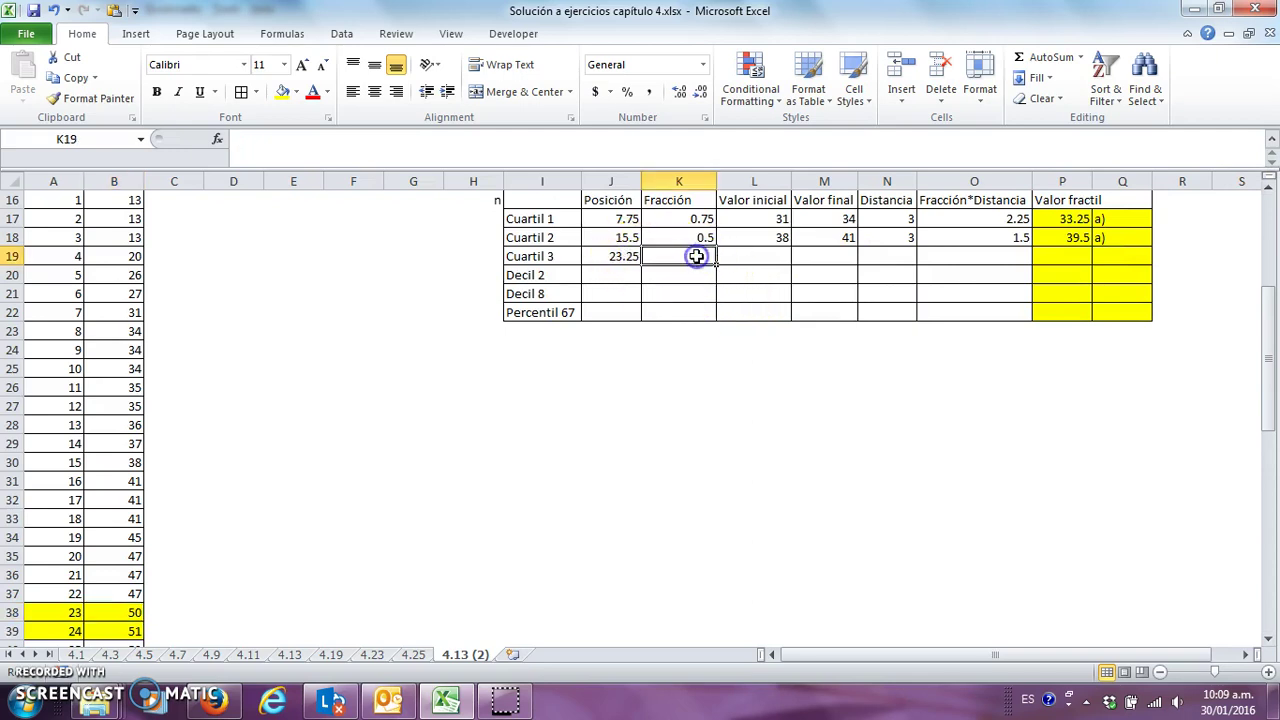
{"action": "type", "text": "0.25"}
{"action": "key", "text": "Return"}
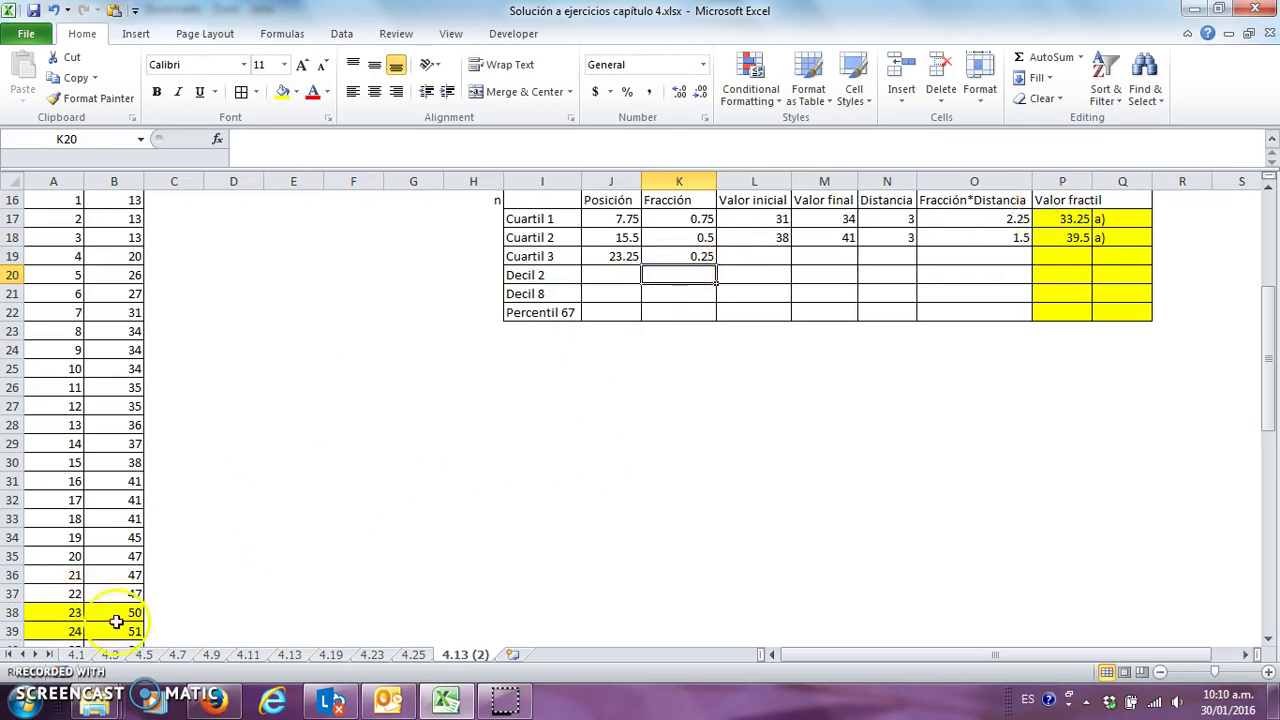
- Enter the Cuartil 3 Valor inicial 50 in L19 and Valor final 51 in M19
{"action": "left_click", "coordinate": [754, 256]}
{"action": "type", "text": "50"}
{"action": "key", "text": "Tab"}
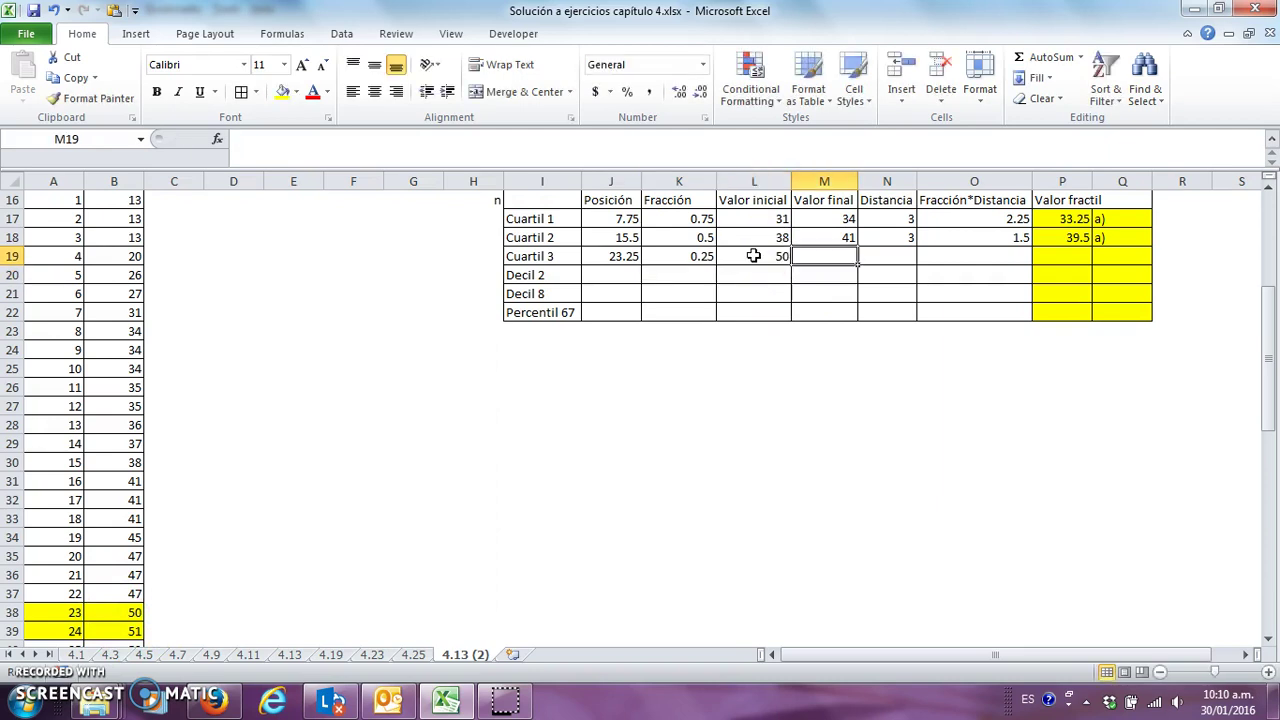
{"action": "type", "text": "51"}
{"action": "key", "text": "ctrl+Return"}
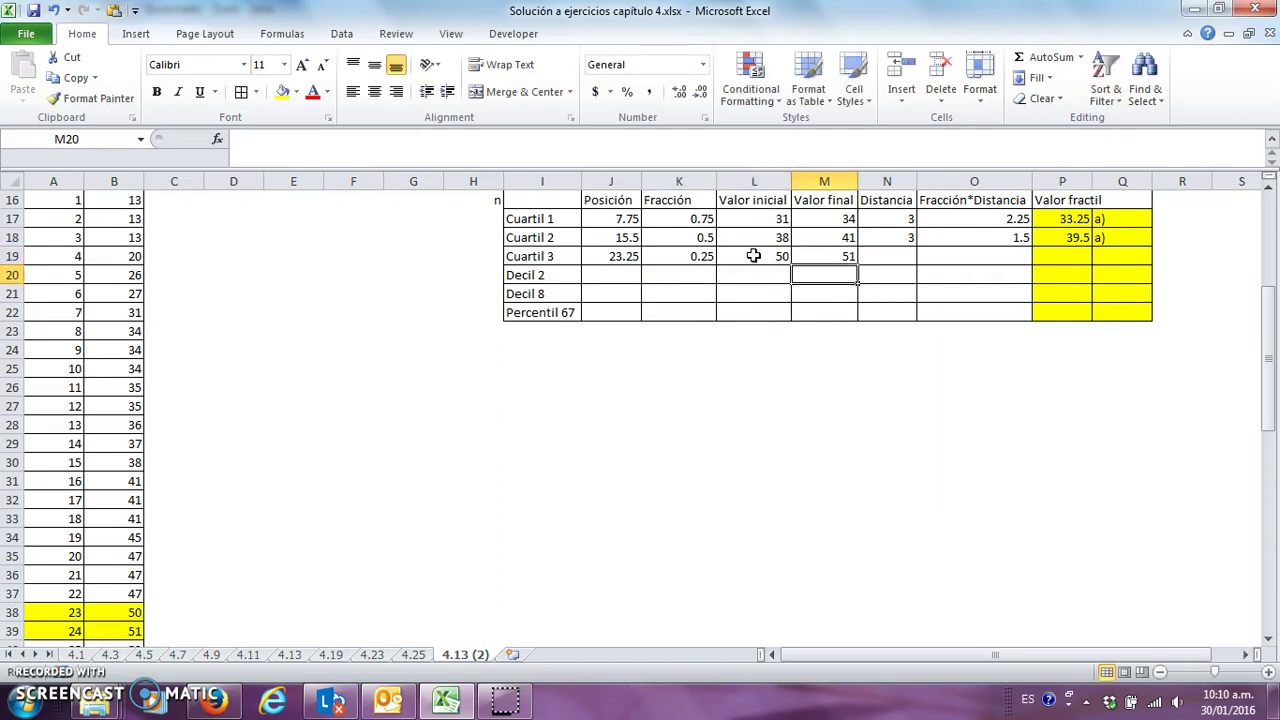
- Calculate the Cuartil 3 Distancia in N19 with the formula =M19-L19
{"action": "key", "text": "Right"}
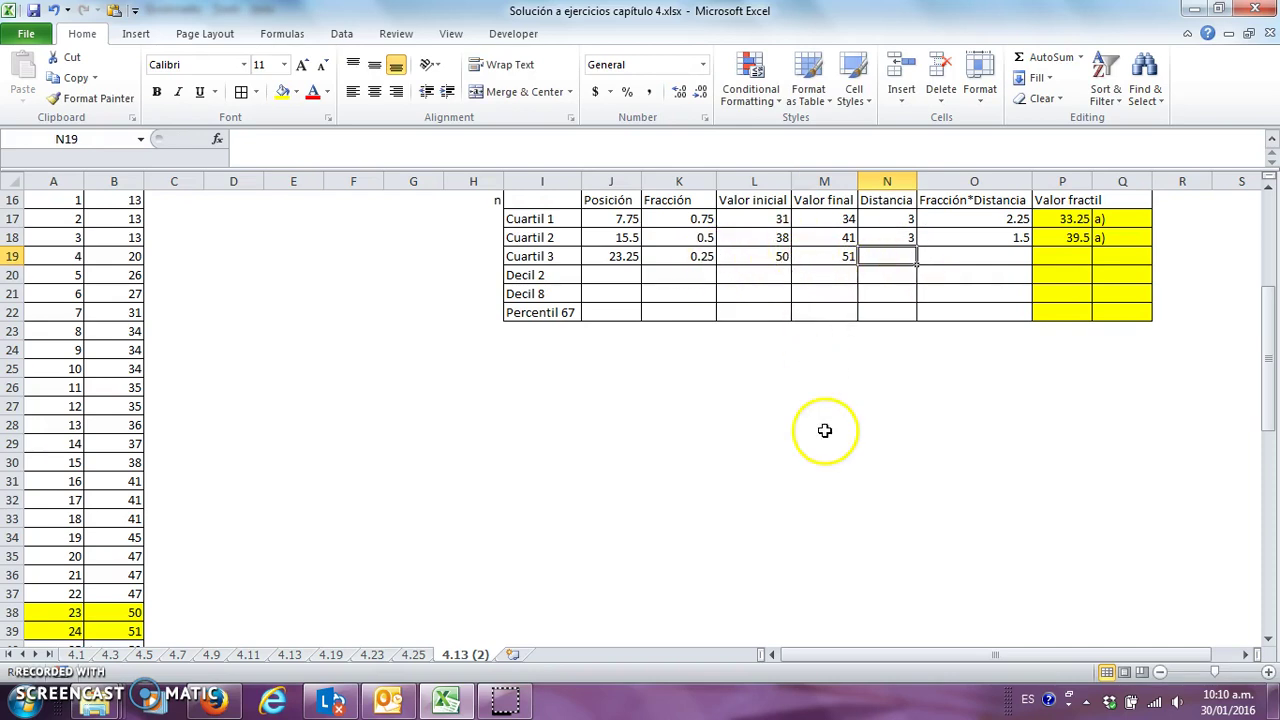
{"action": "type", "text": "="}
{"action": "left_click", "coordinate": [842, 256]}
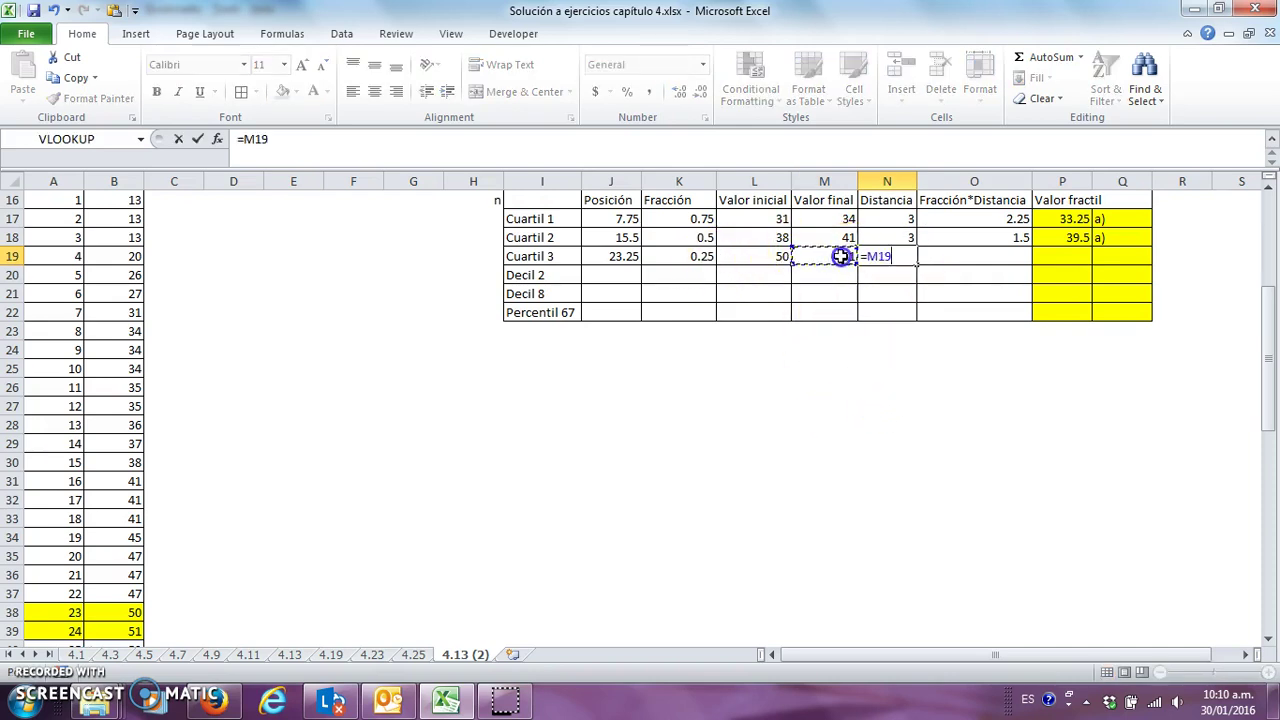
{"action": "type", "text": "-"}
{"action": "left_click", "coordinate": [775, 256]}
{"action": "key", "text": "Return"}
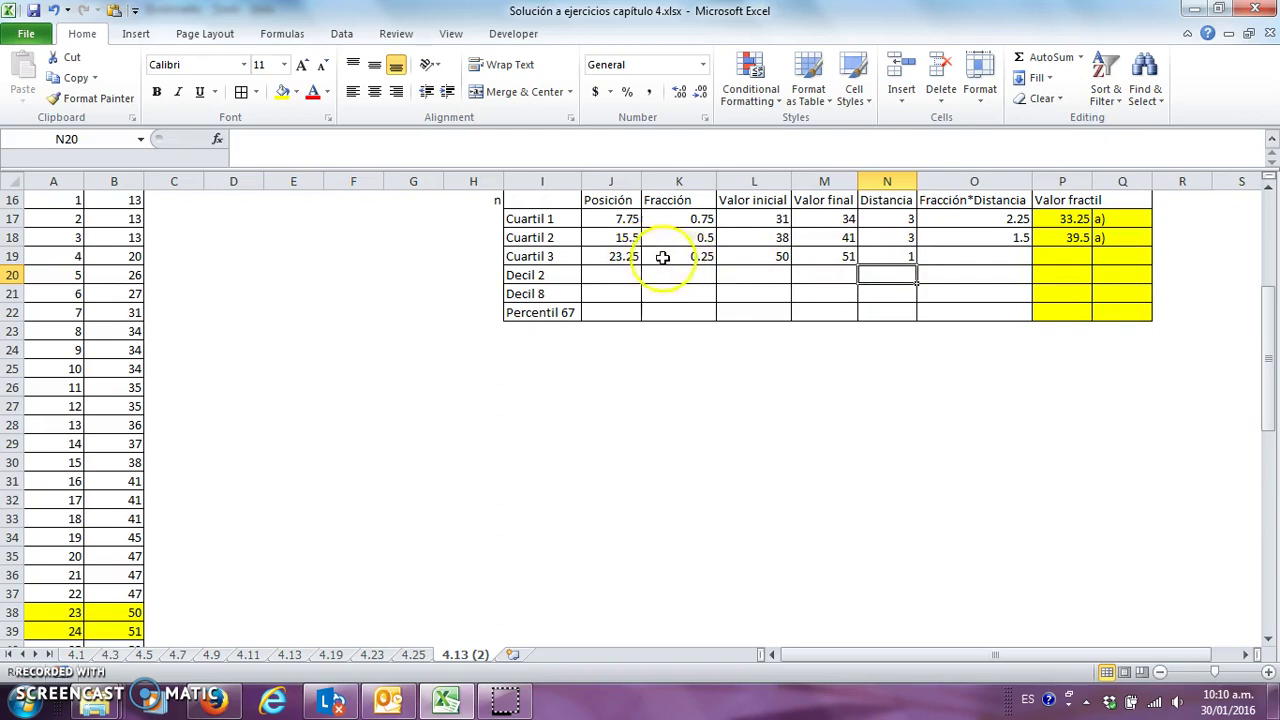
- Calculate Fracción*Distancia for Cuartil 3 in O19 with the formula =K19*N19
{"action": "left_click", "coordinate": [974, 257]}
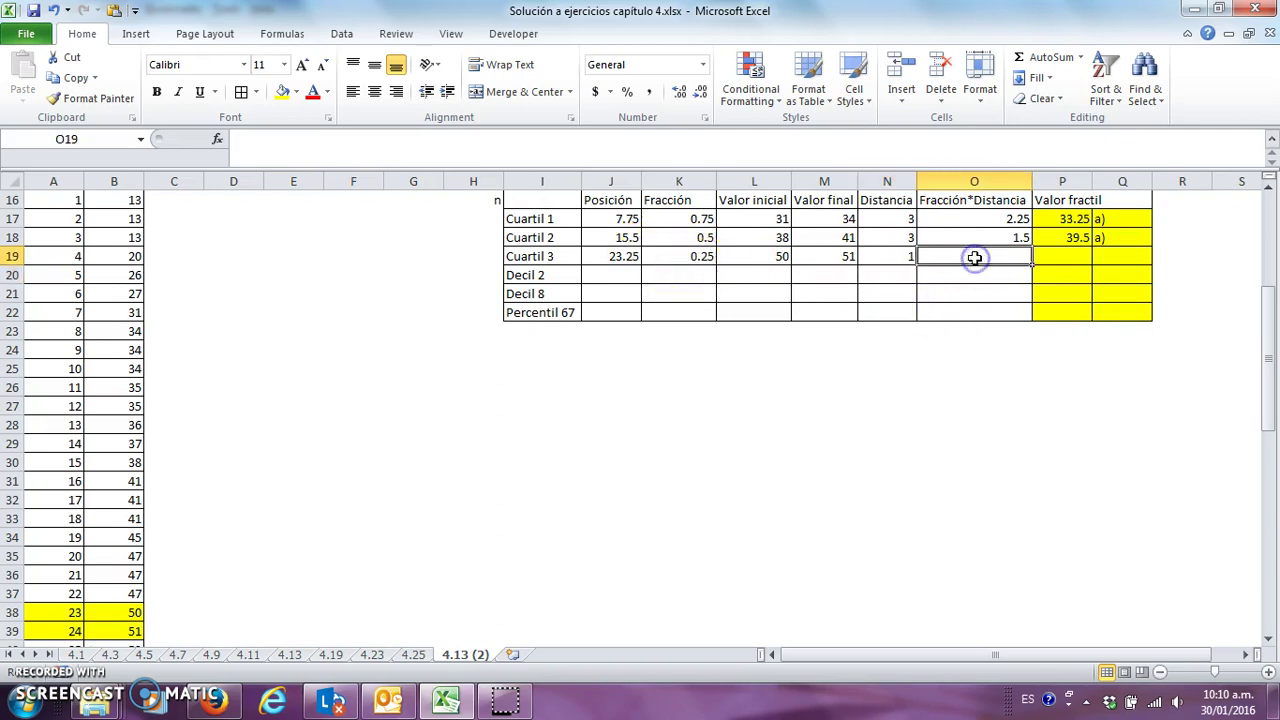
{"action": "type", "text": "="}
{"action": "left_click", "coordinate": [685, 255]}
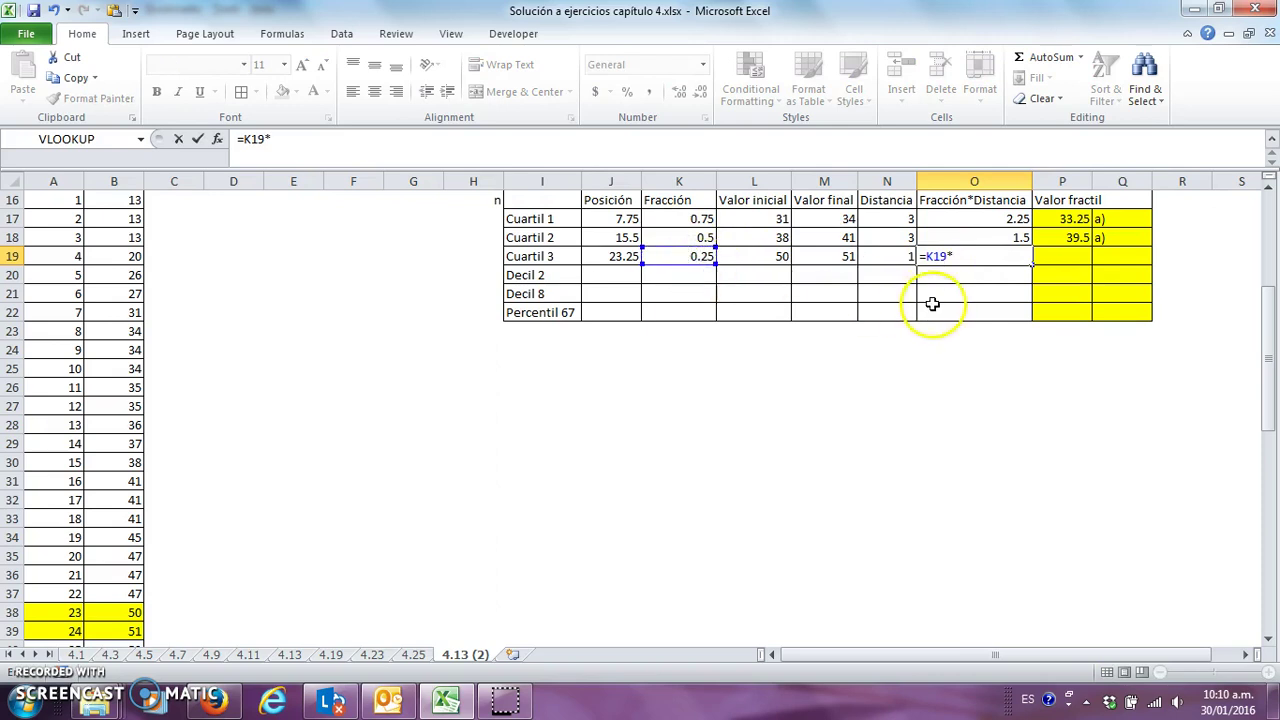
{"action": "left_click", "coordinate": [902, 258]}
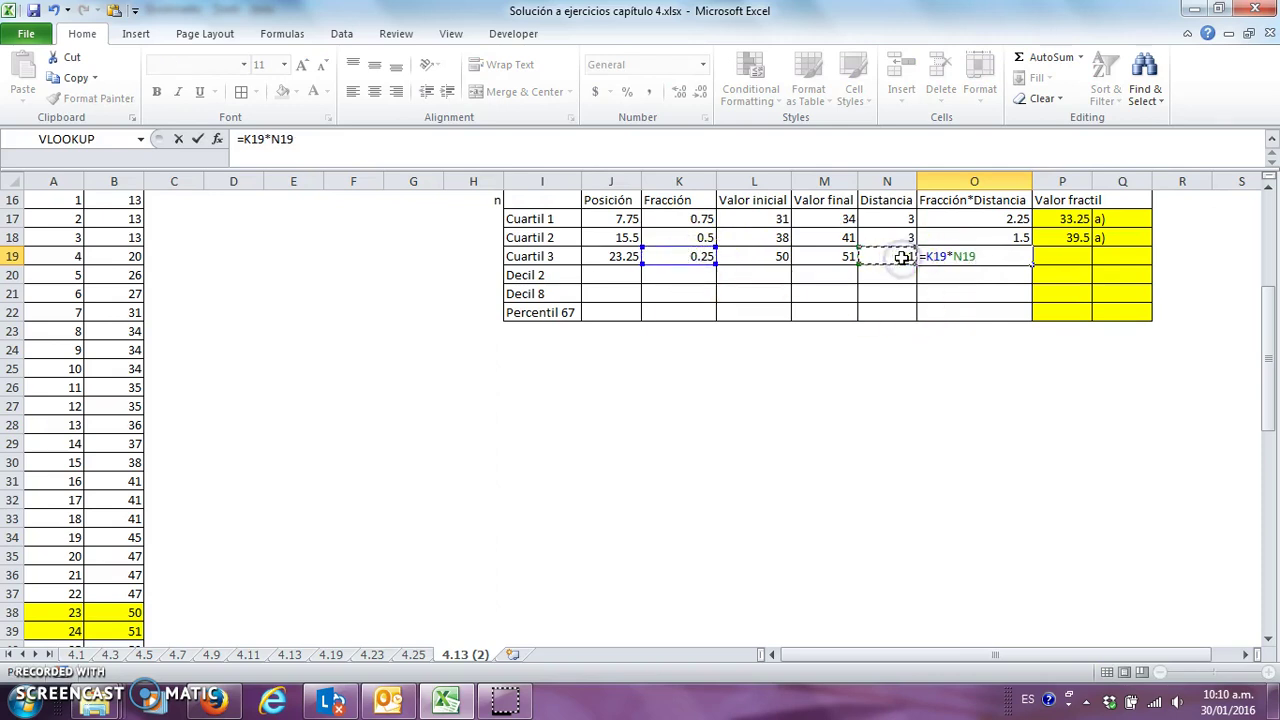
{"action": "key", "text": "Return"}
- Calculate the Cuartil 3 Valor fractil in P19 with the formula =L19+O19 and label it a) in Q19
{"action": "key", "text": "Up"}
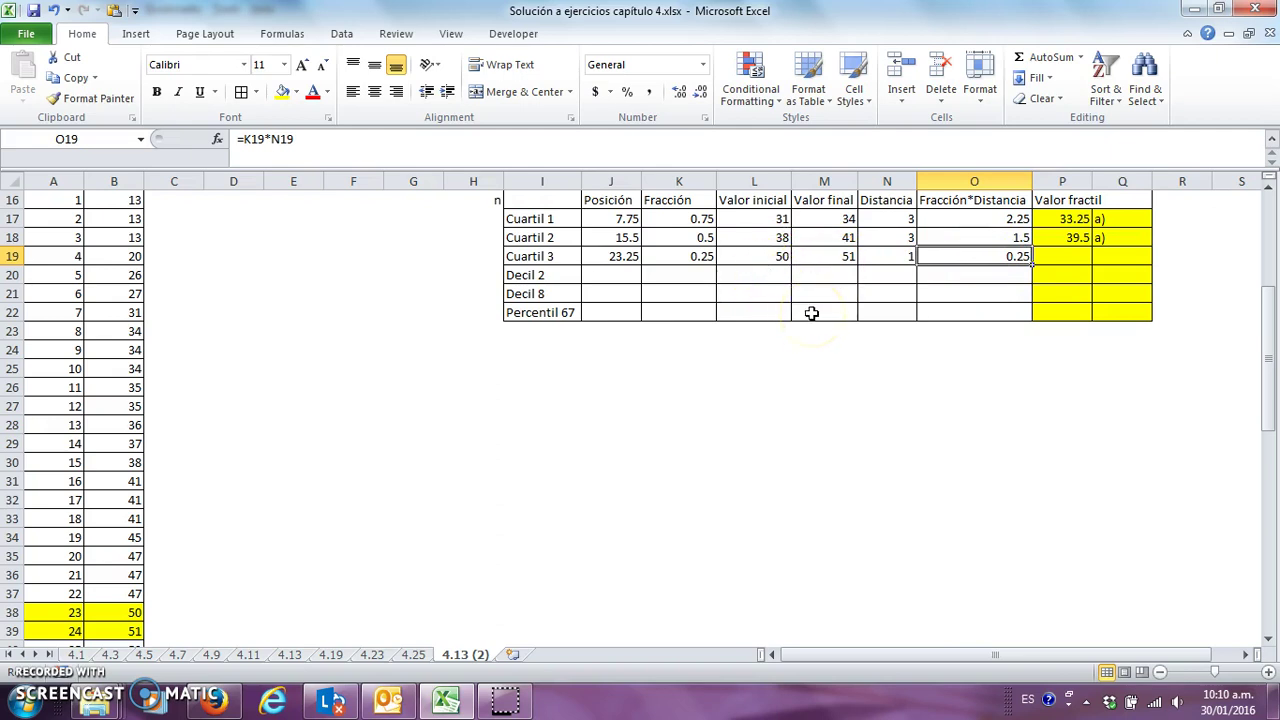
{"action": "key", "text": "Right"}
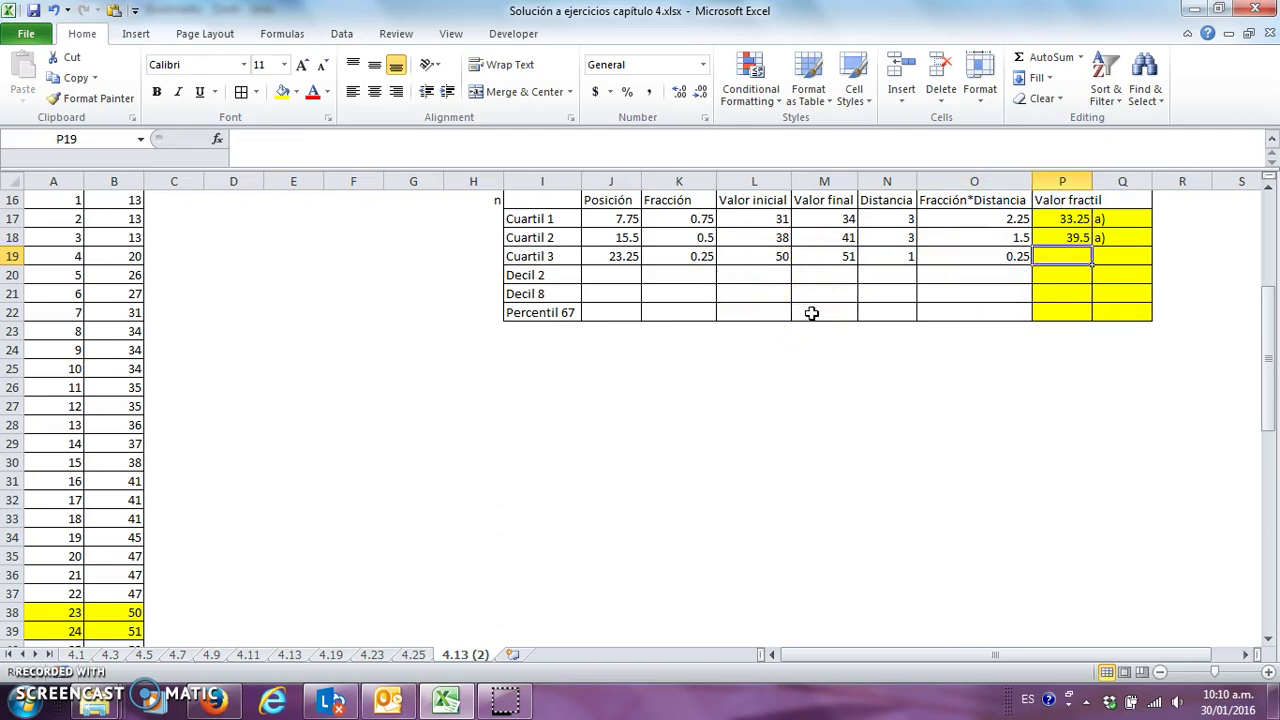
{"action": "type", "text": "="}
{"action": "left_click", "coordinate": [767, 257]}
{"action": "type", "text": "+"}
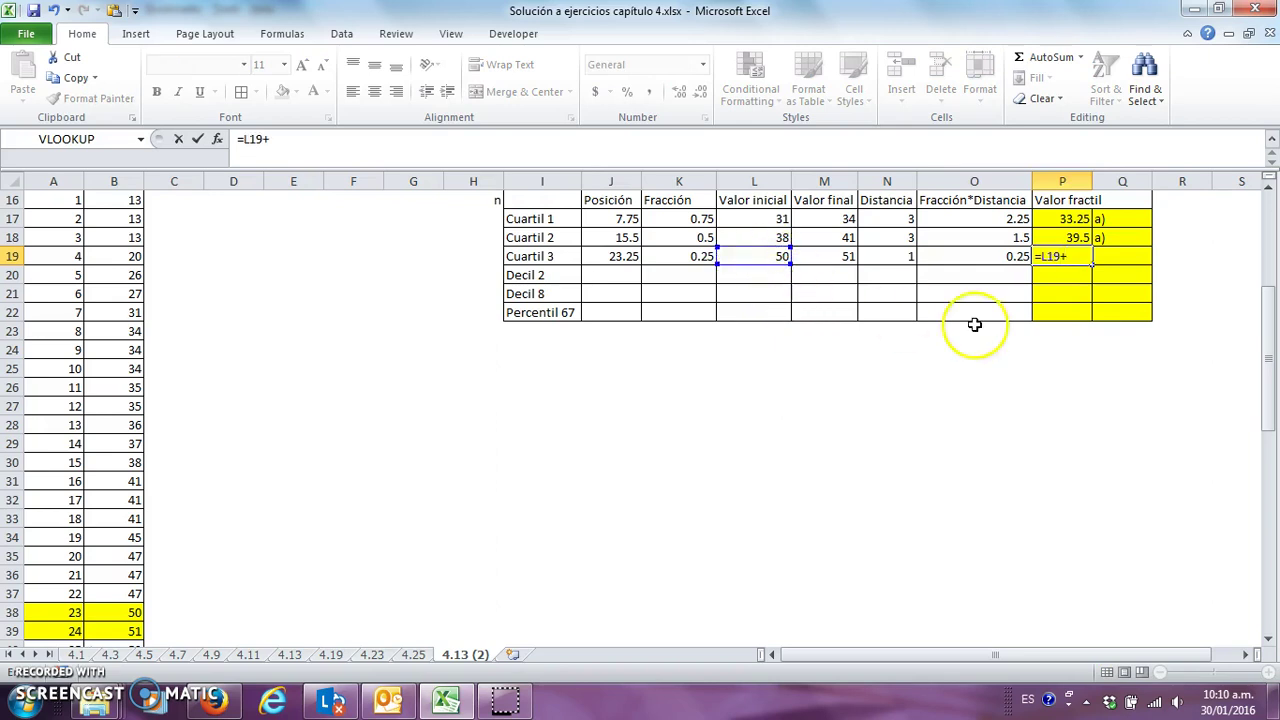
{"action": "left_click", "coordinate": [1002, 258]}
{"action": "key", "text": "Return"}
{"action": "key", "text": "Up"}
{"action": "key", "text": "Right"}
{"action": "type", "text": "a"}
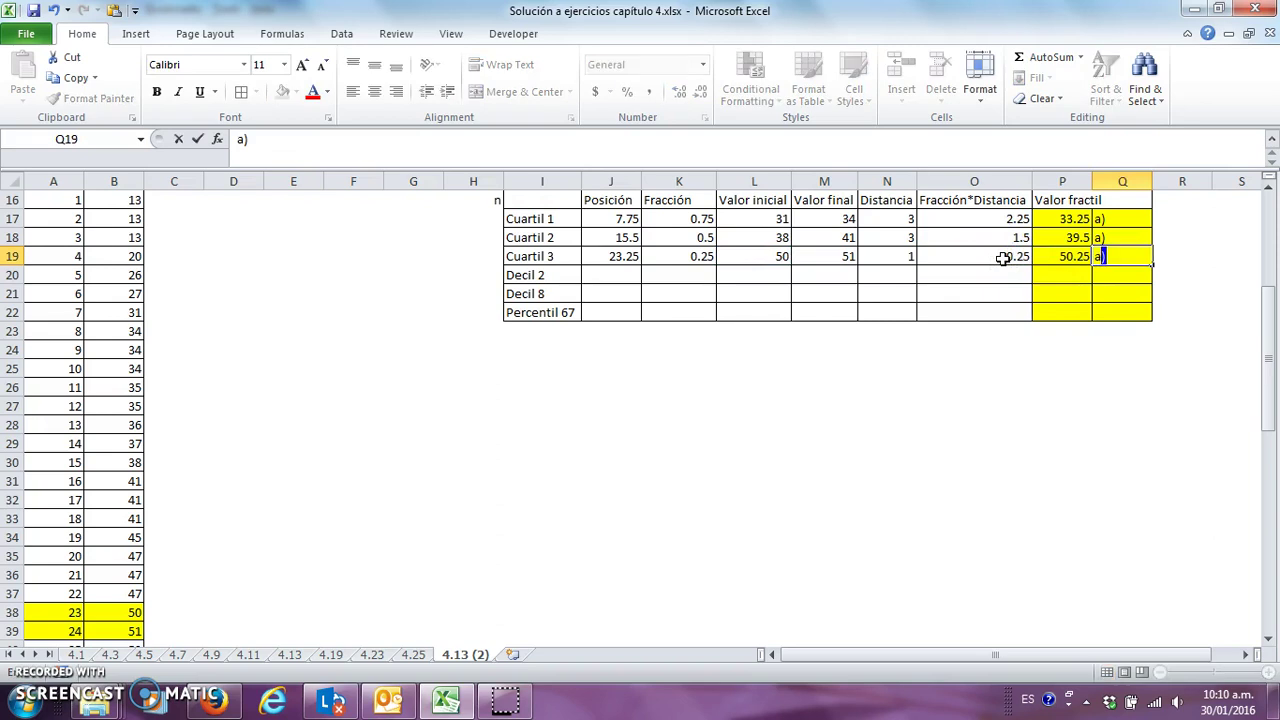
{"action": "key", "text": "Return"}
- Review the Cuartil 3 row from its Valor fractil back to the position in J19, then examine the data list and the fractile formulas above the table
{"action": "key", "text": "Up"}
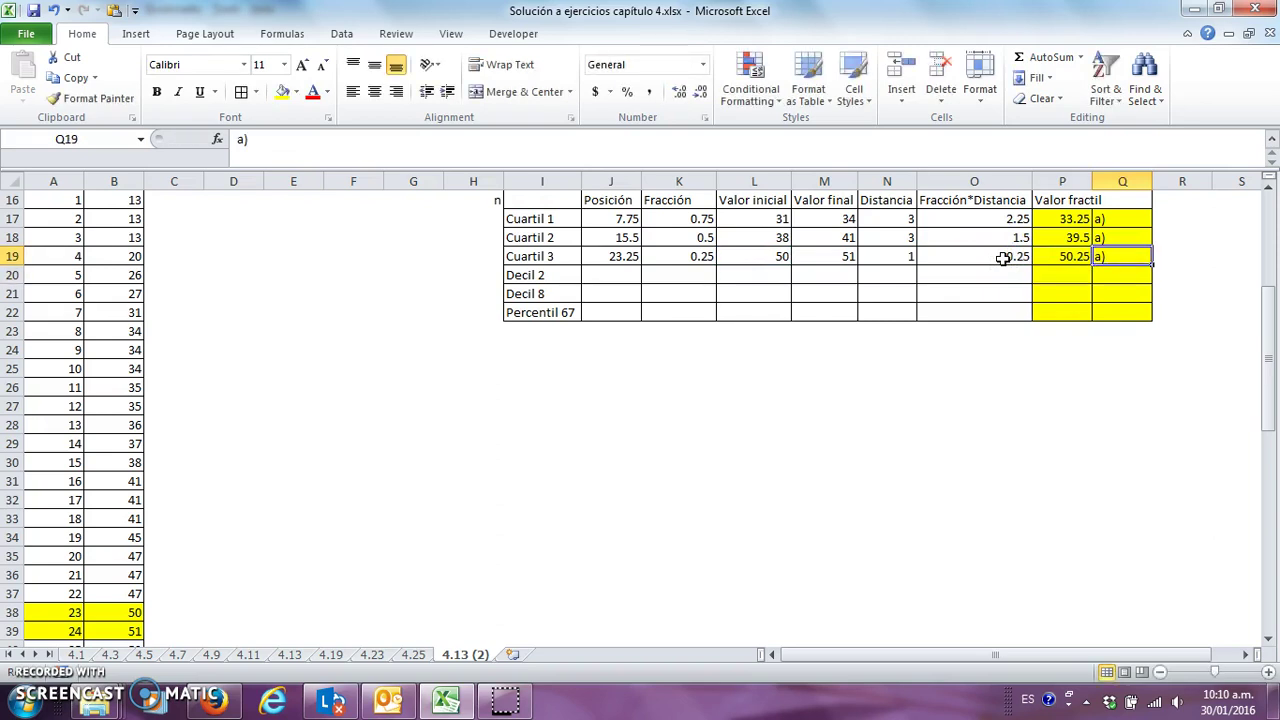
{"action": "key", "text": "Left"}
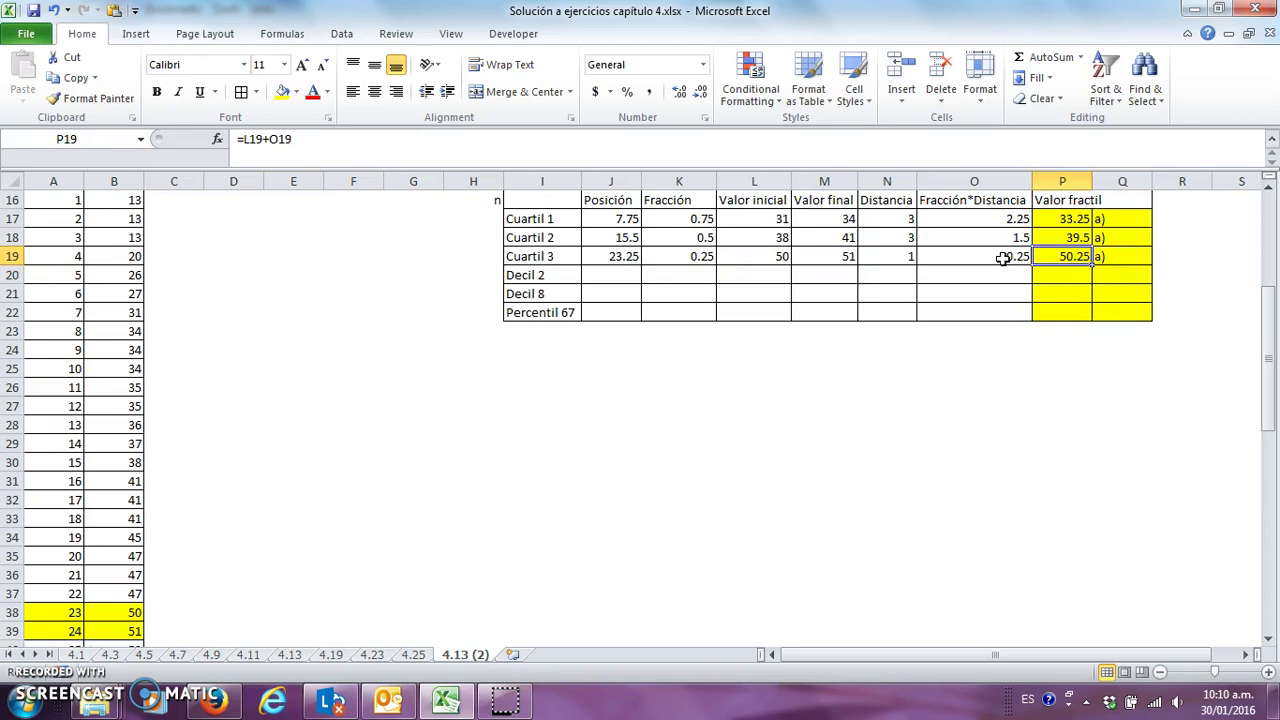
{"action": "key", "text": "Left"}
{"action": "key", "text": "Left"}
{"action": "key", "text": "Left"}
{"action": "key", "text": "Left"}
{"action": "key", "text": "Left"}
{"action": "key", "text": "Left"}
{"action": "key", "text": "Left"}
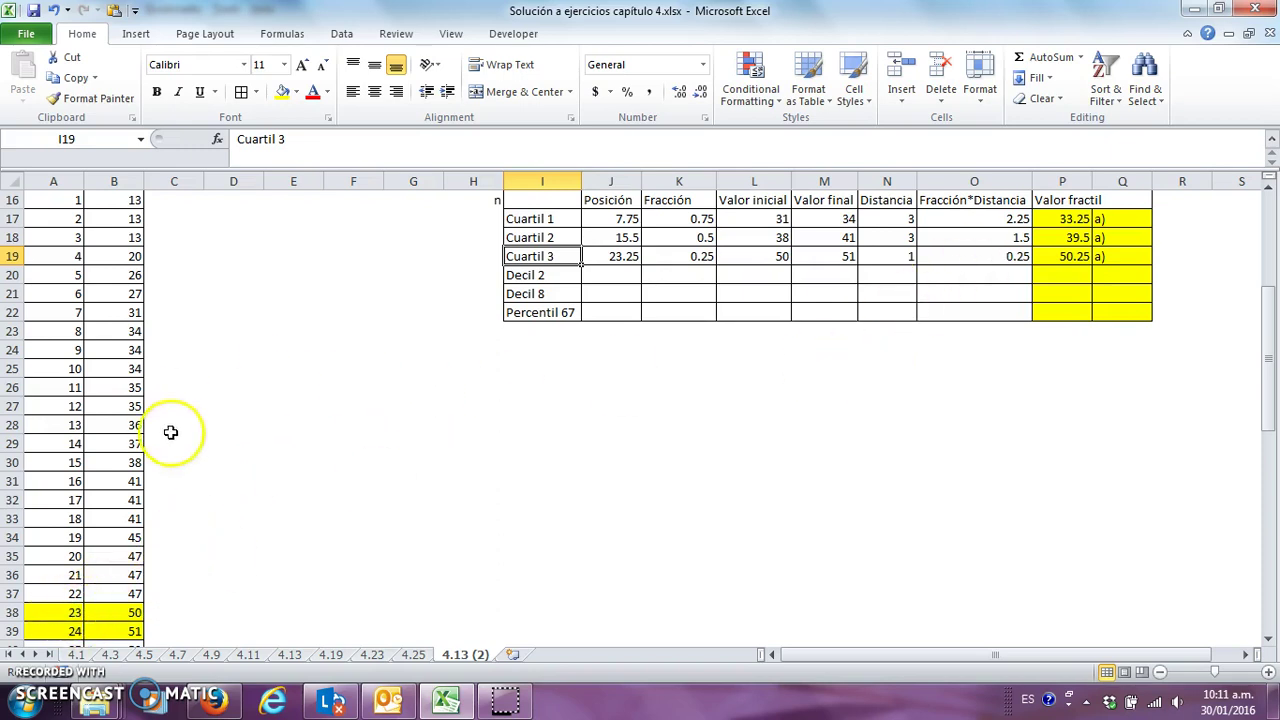
{"action": "left_click", "coordinate": [622, 259]}
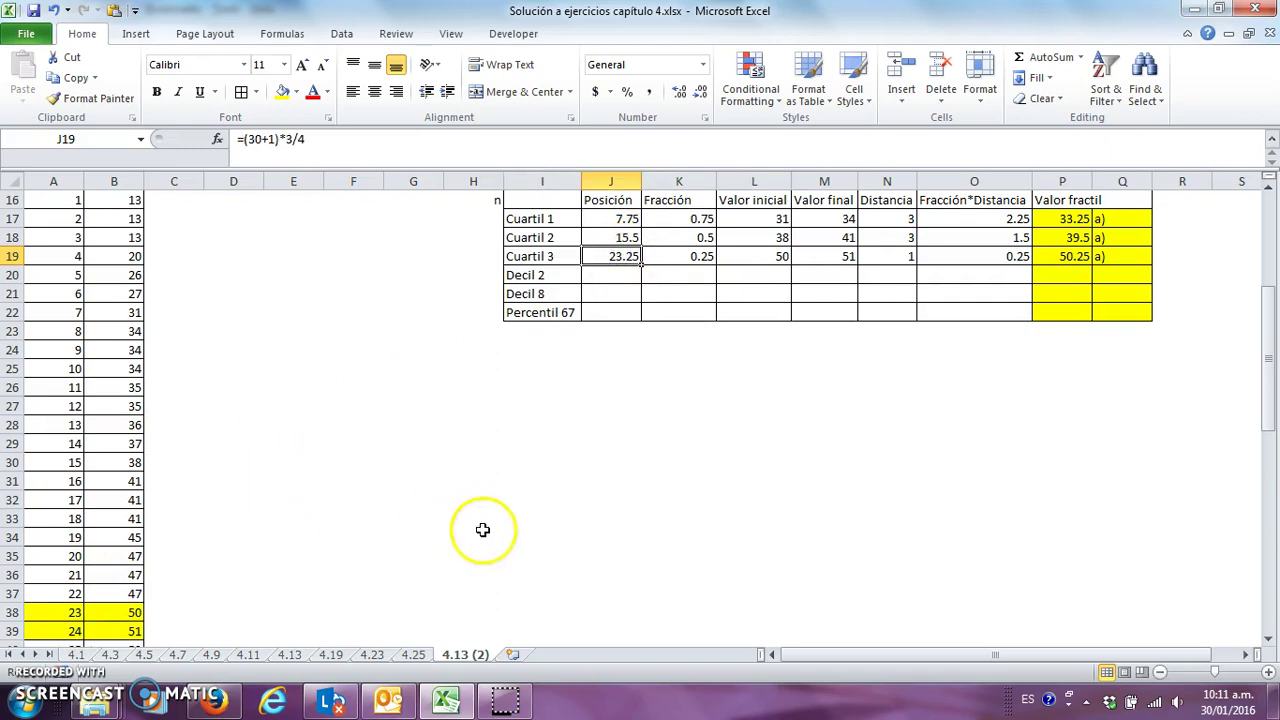
{"action": "left_click_drag", "start_coordinate": [1266, 404], "coordinate": [1267, 432]}
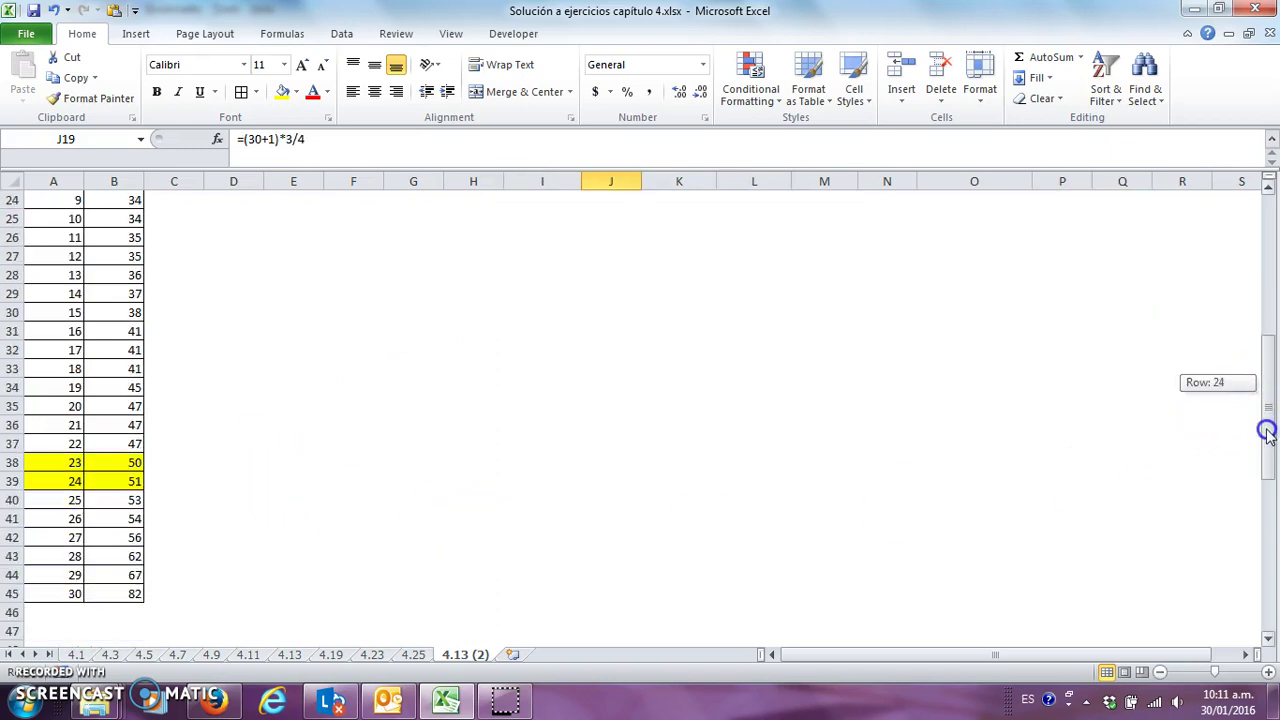
{"action": "left_click_drag", "start_coordinate": [1268, 442], "coordinate": [1268, 352]}
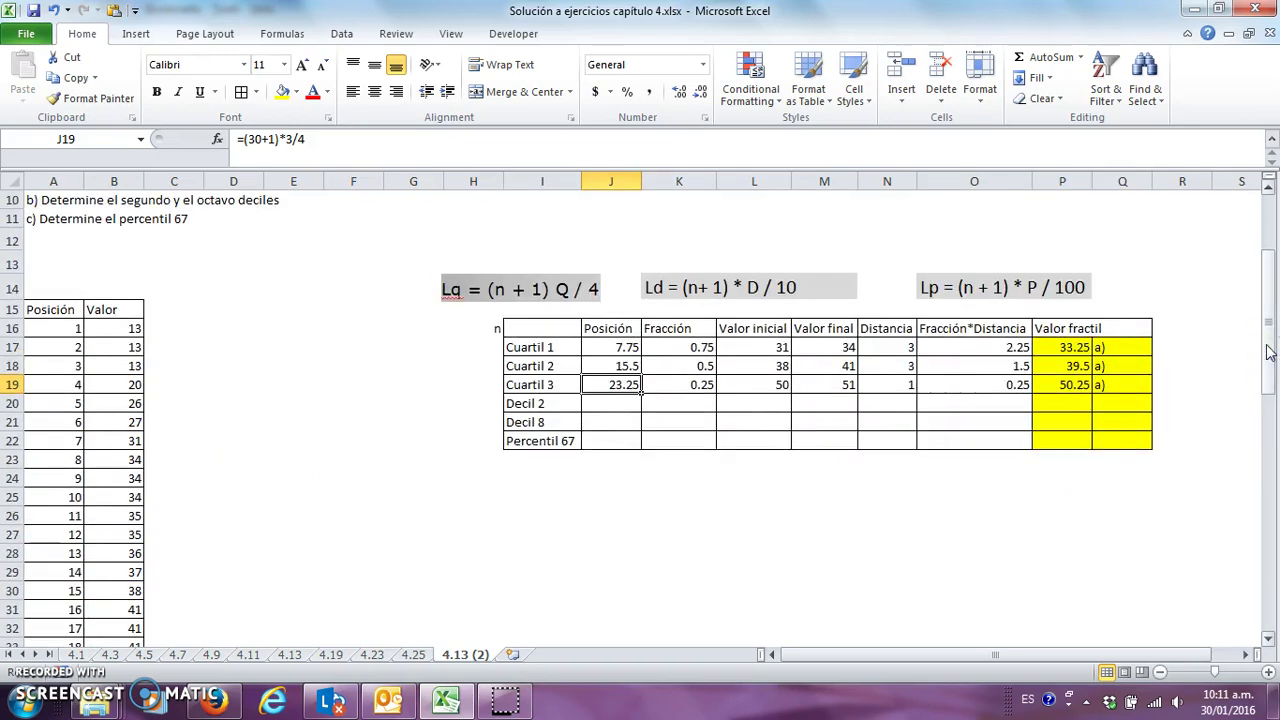